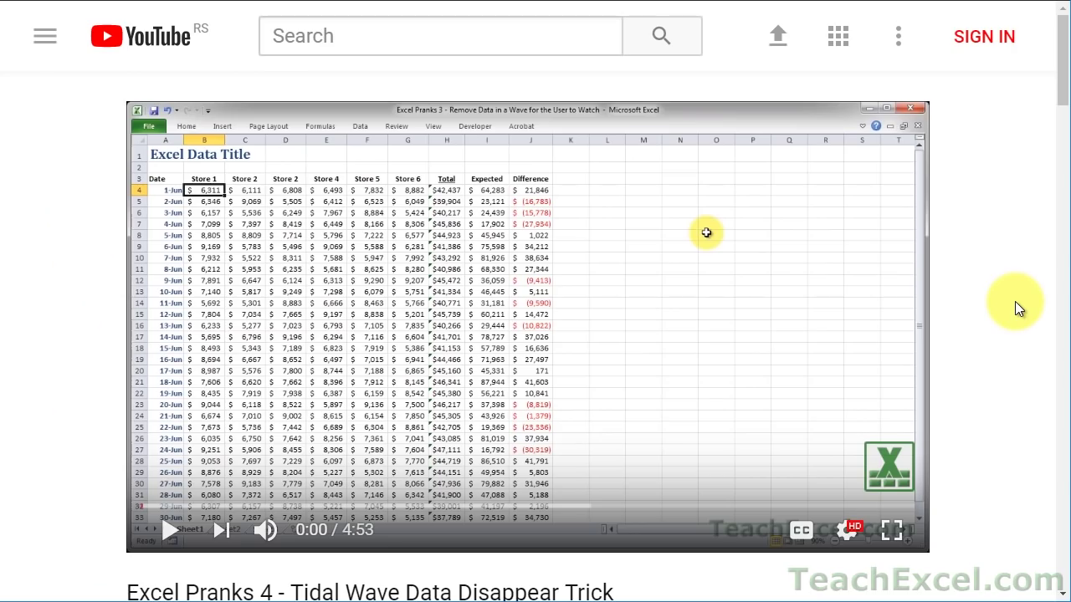
Like the Excel Pranks 4 video and subscribe to the TeachExcel channel with notifications turned on
scroll(1016, 303, "down", 5)
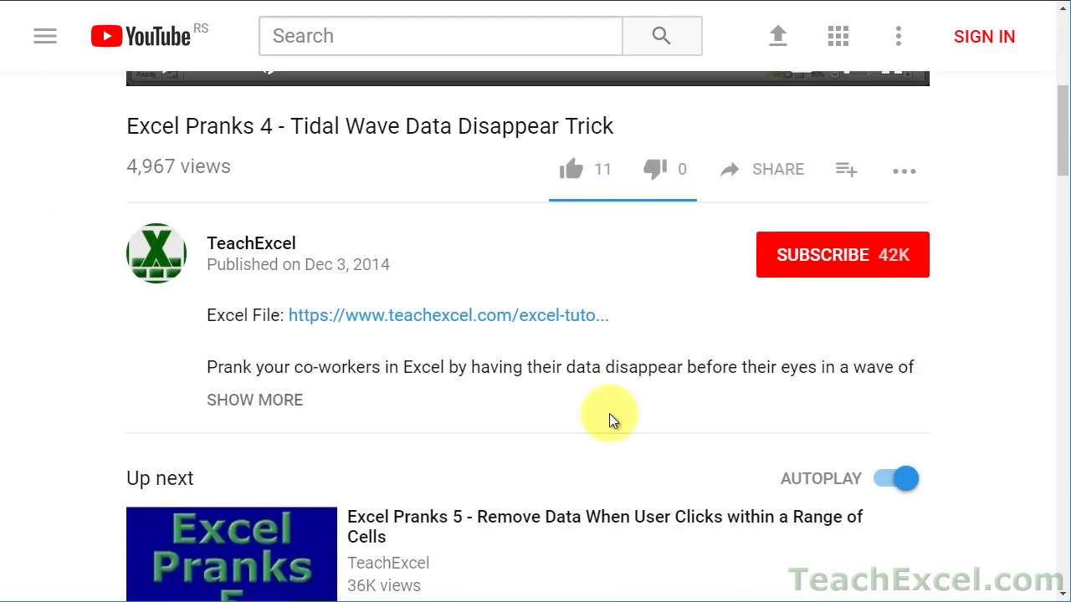
left_click(382, 326)
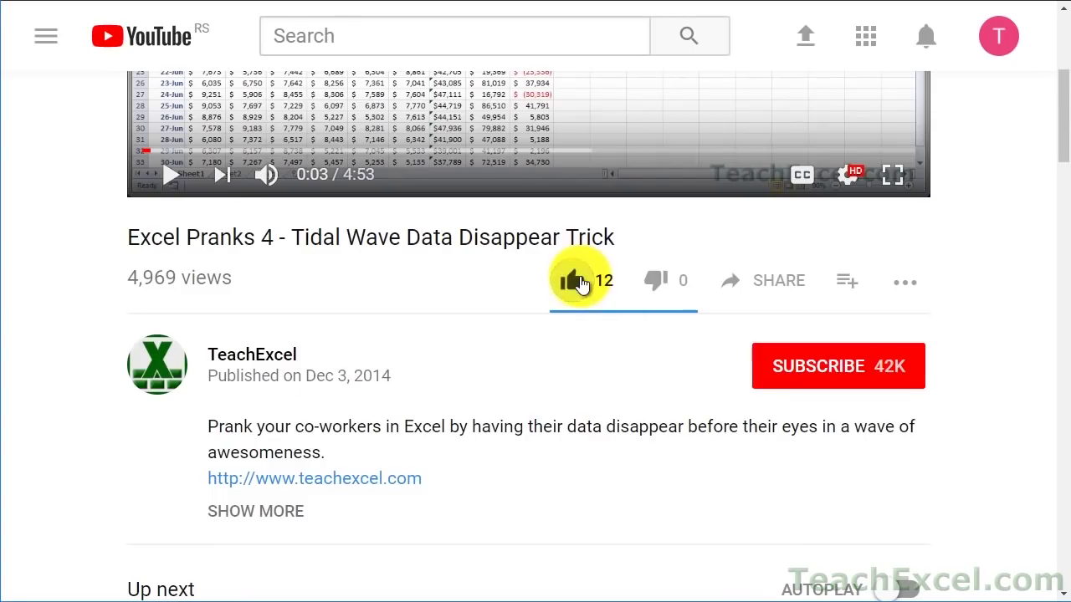
left_click(572, 280)
left_click(784, 366)
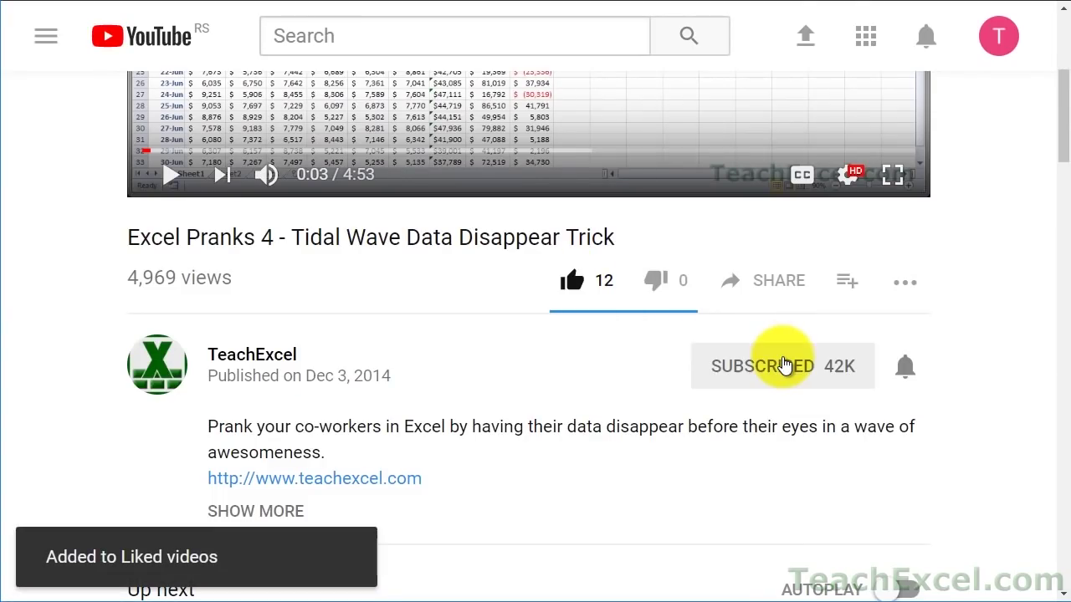
left_click(909, 373)
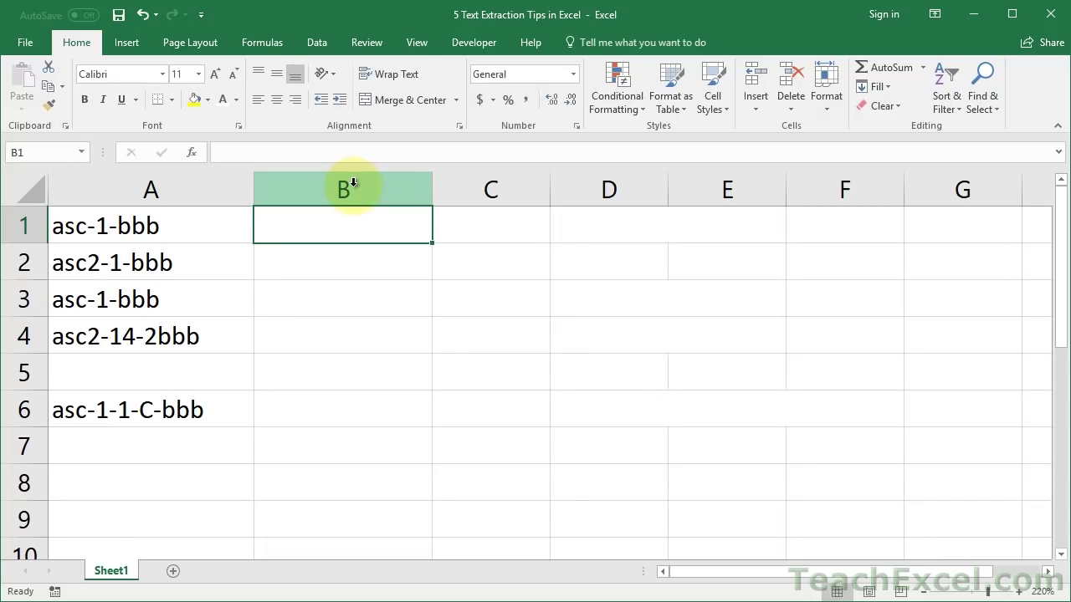
left_click(195, 230)
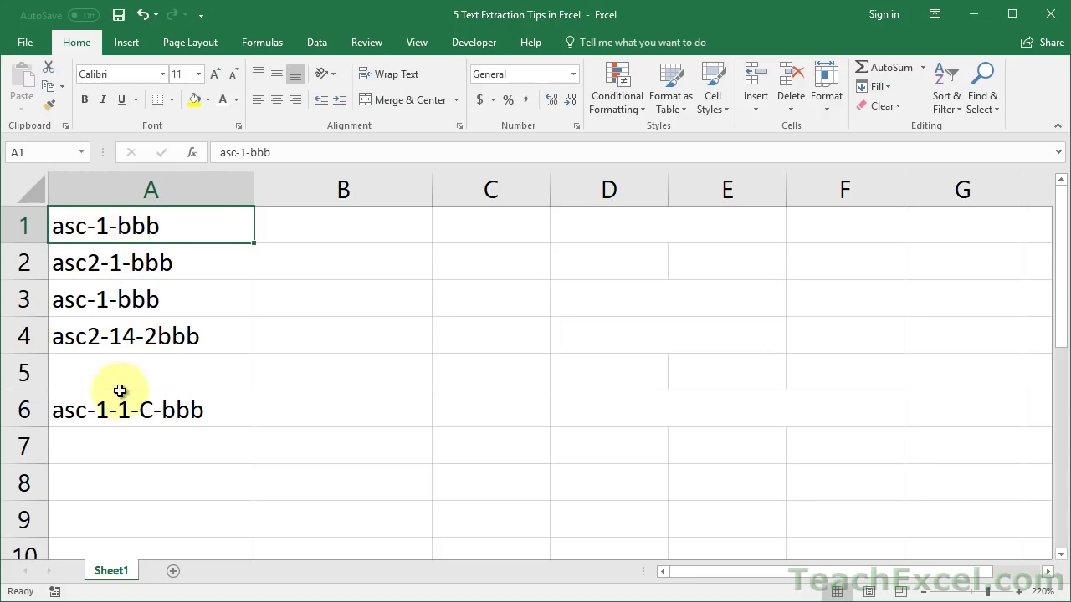
left_click_drag(121, 410, 125, 235)
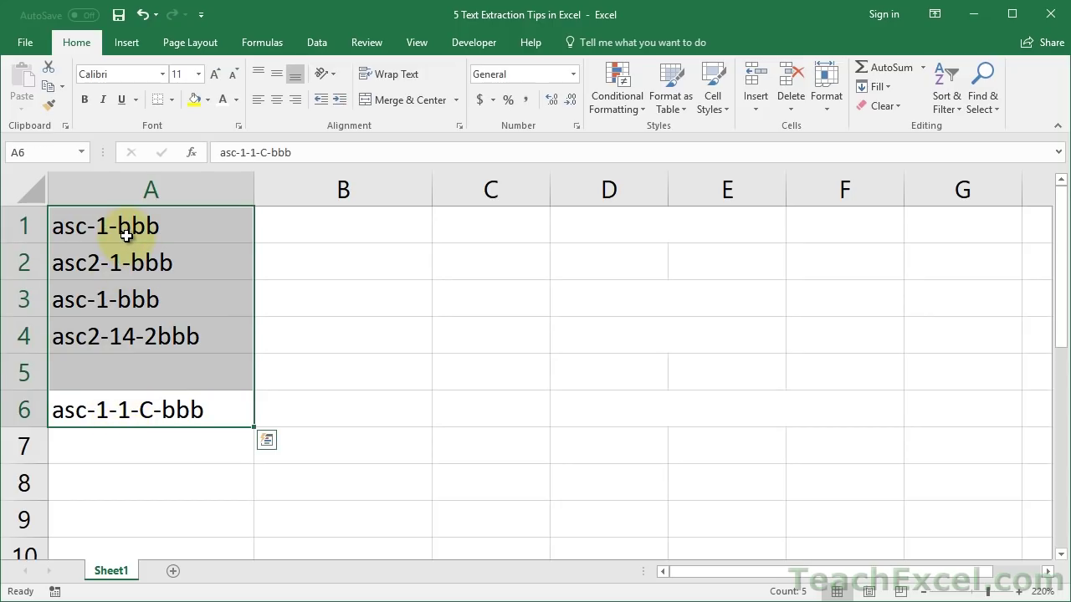
left_click(148, 410)
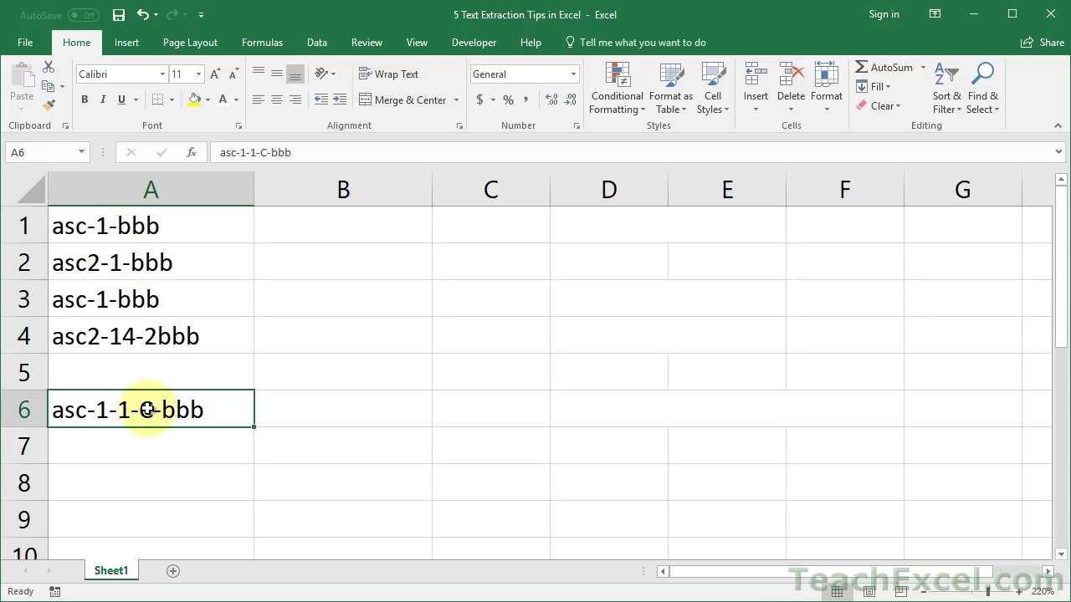
left_click(162, 234)
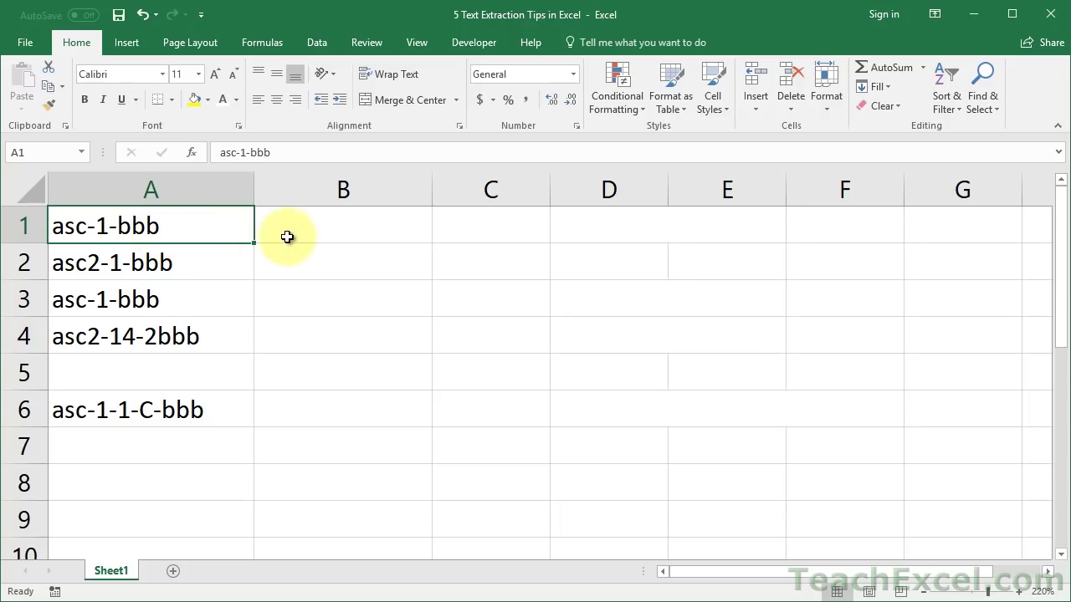
Enter the formula =LEFT(A1,3) in cell B1 to extract the first three characters of A1
left_click(288, 236)
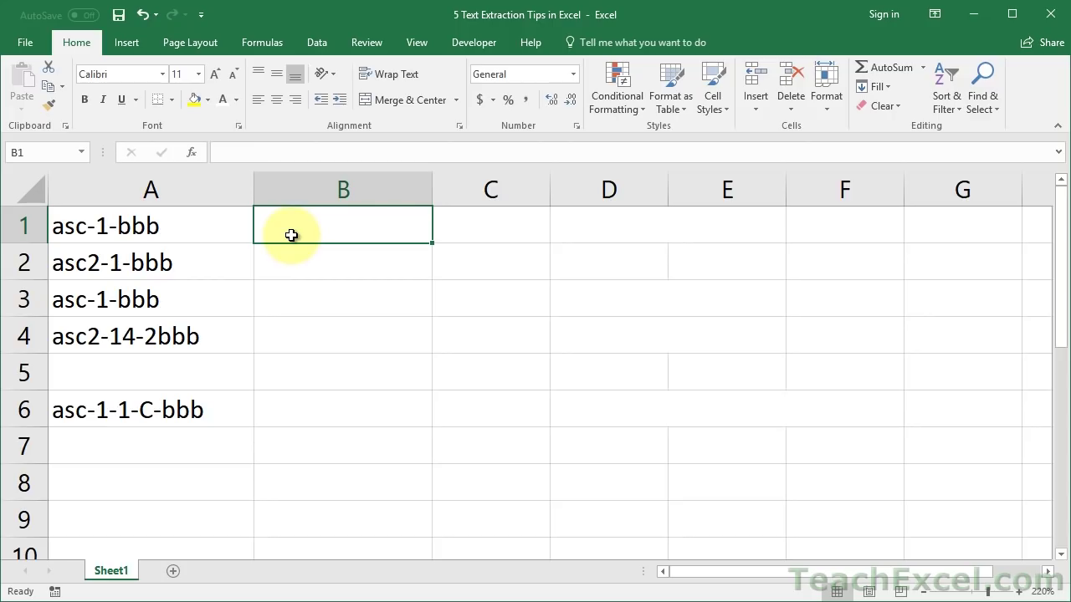
type("=")
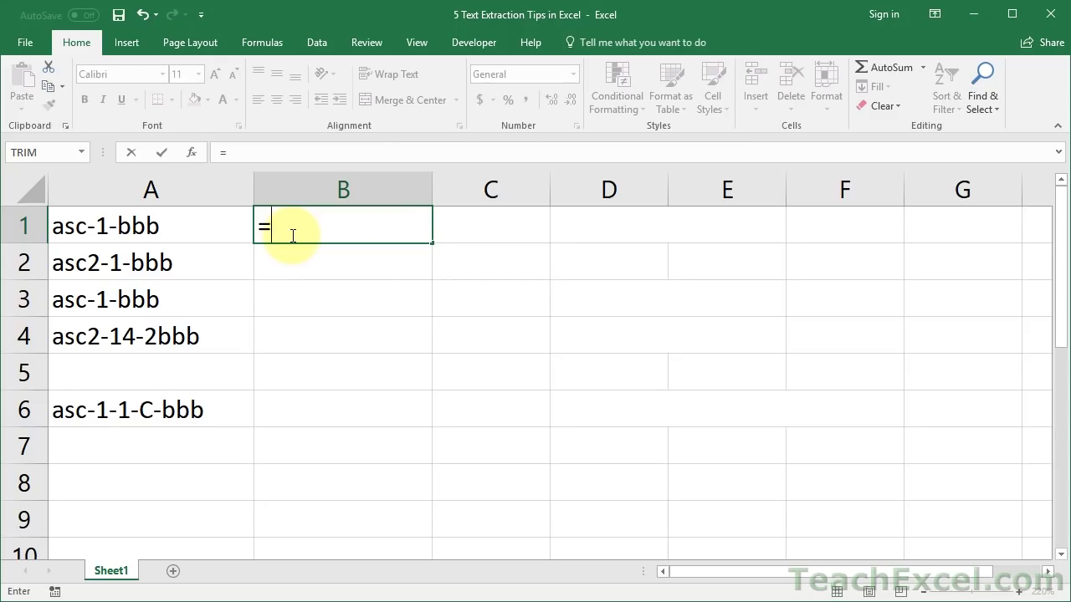
type("left(")
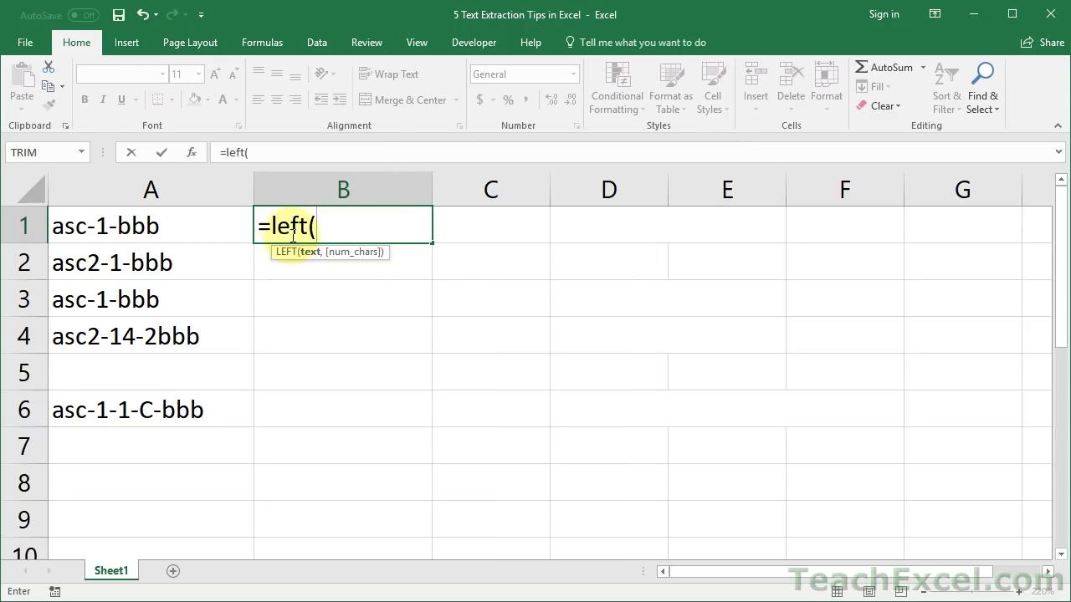
left_click(125, 230)
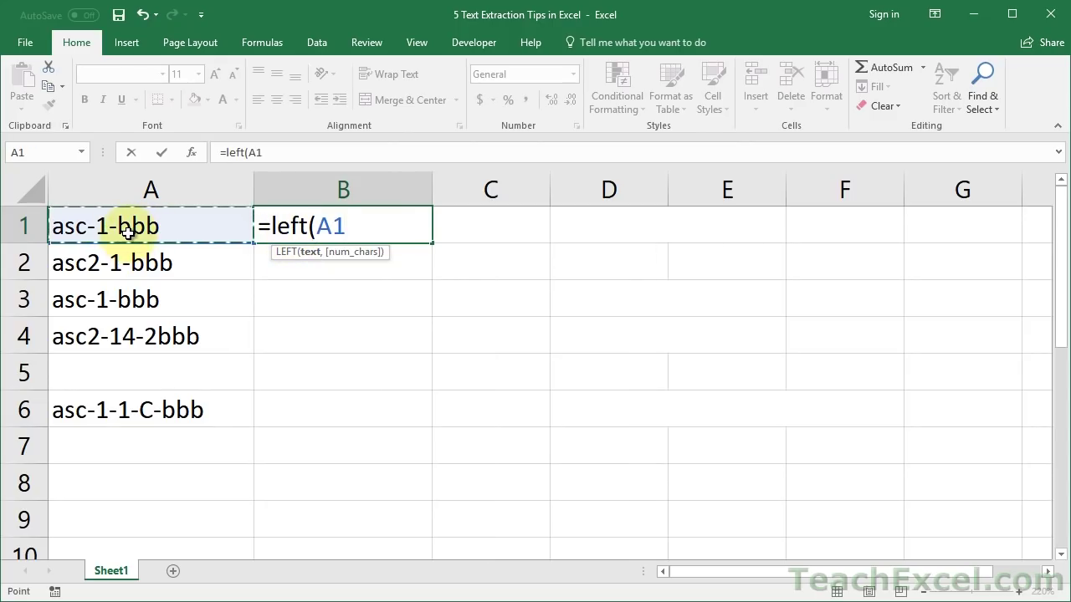
type(",")
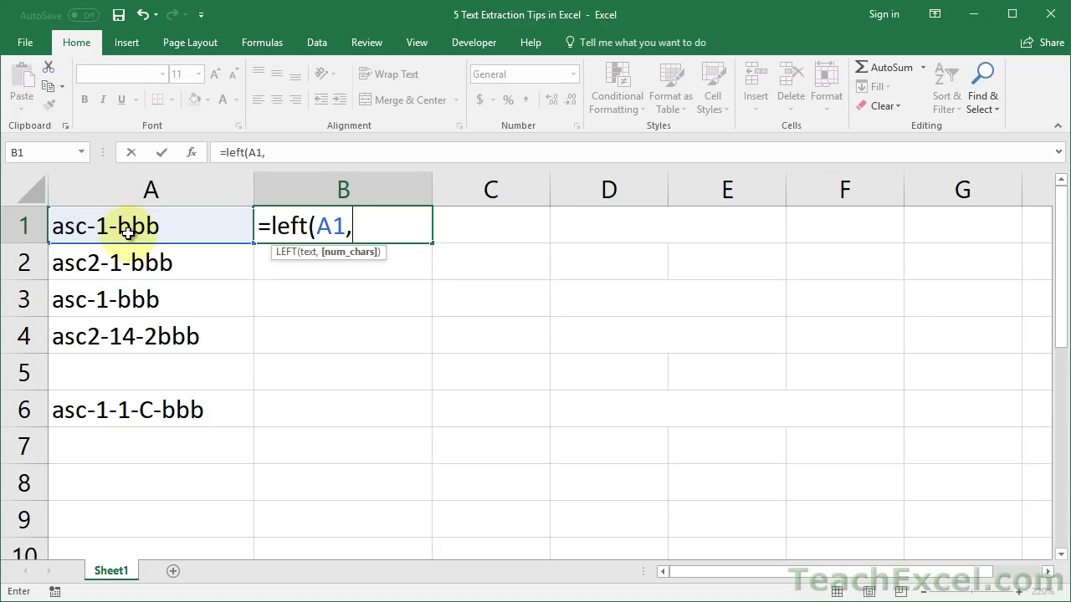
type("3")
key("ctrl+Return")
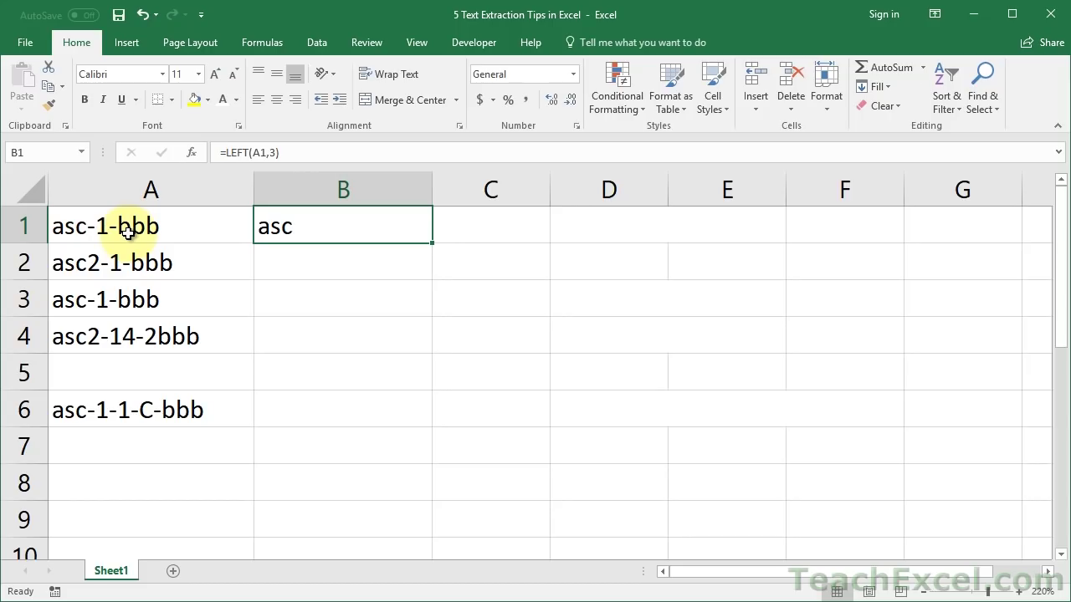
Enter the formula =RIGHT(A2,3) in cell B2 to extract the last three characters of A2
key("Return")
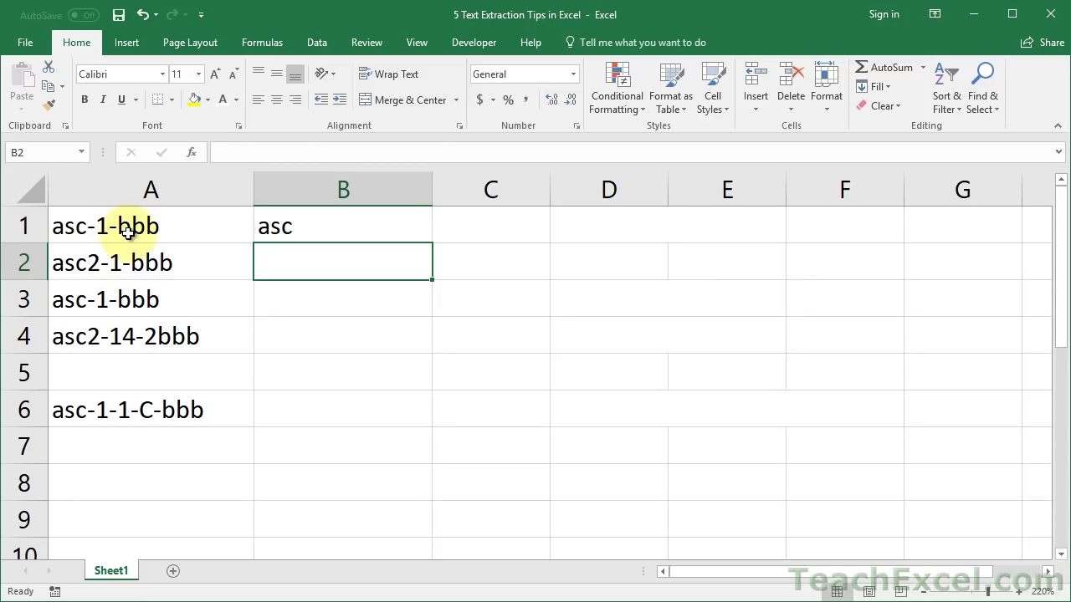
type("=right")
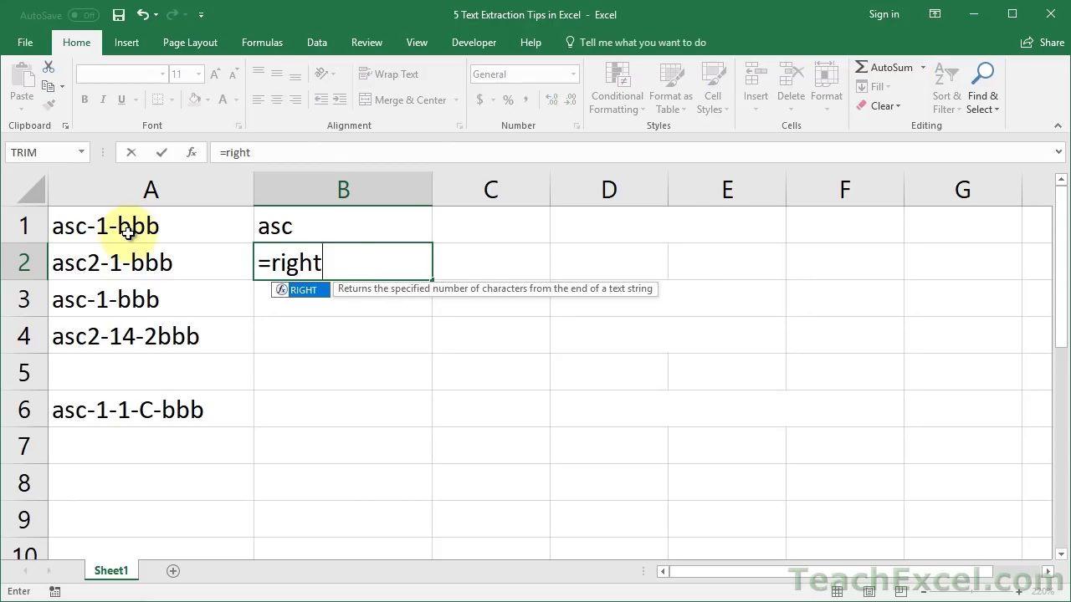
key("Tab")
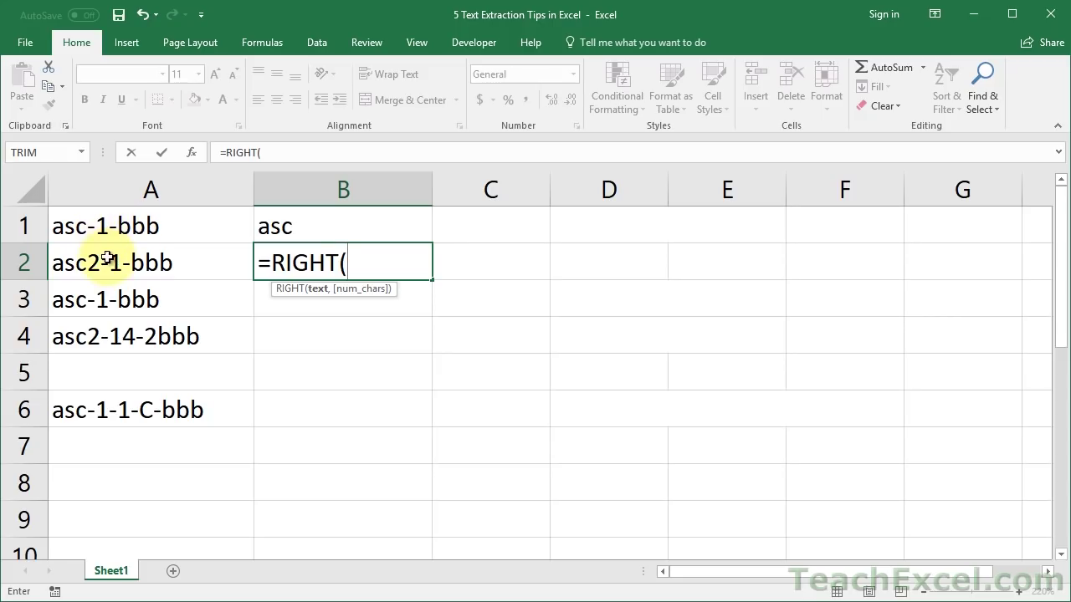
left_click(110, 263)
type(",")
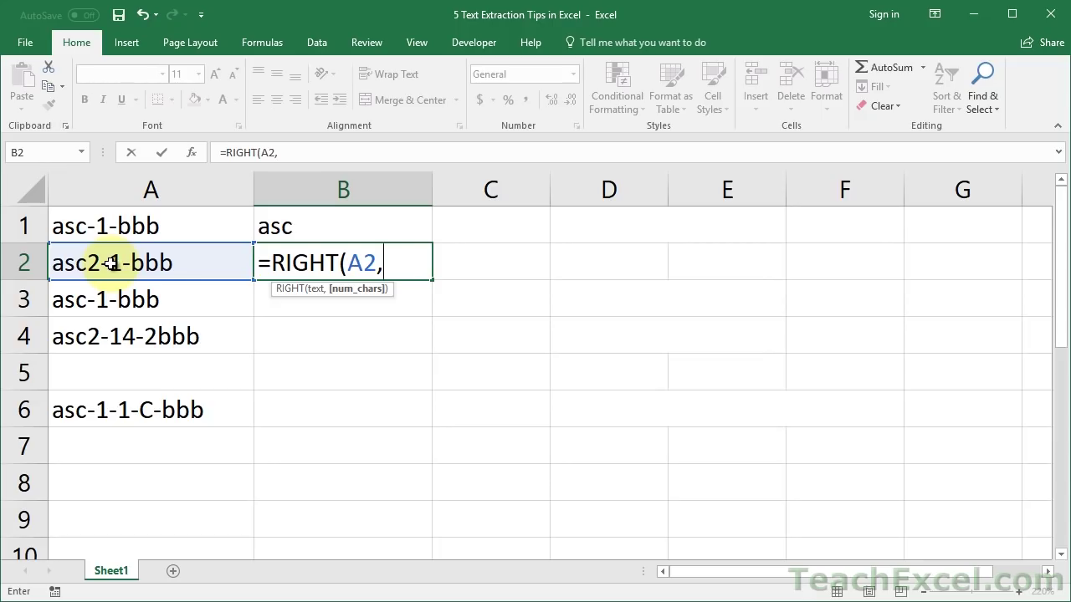
type("3")
key("ctrl+Return")
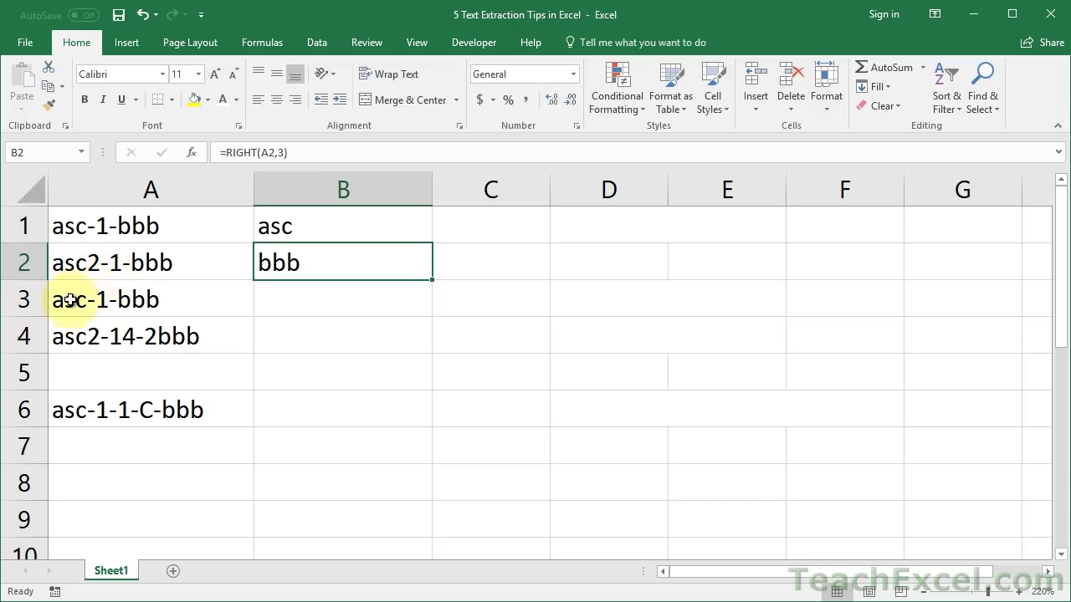
Change the text in cell A2 to asc-1-bbb and the text in cell A3 to asc2-1-bbb
double_click(104, 260)
key("BackSpace")
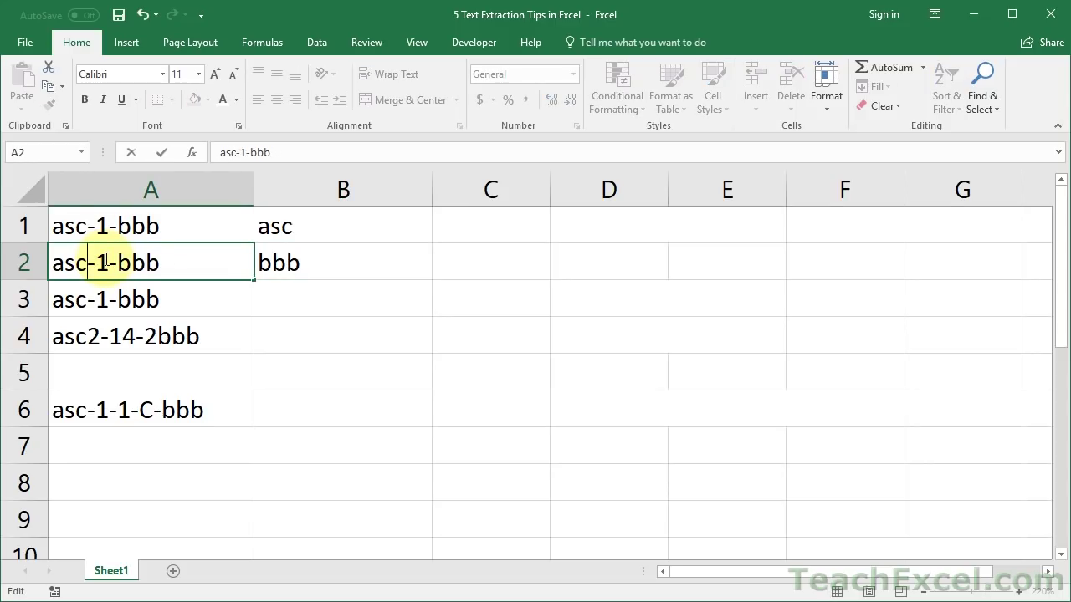
key("Return")
double_click(88, 297)
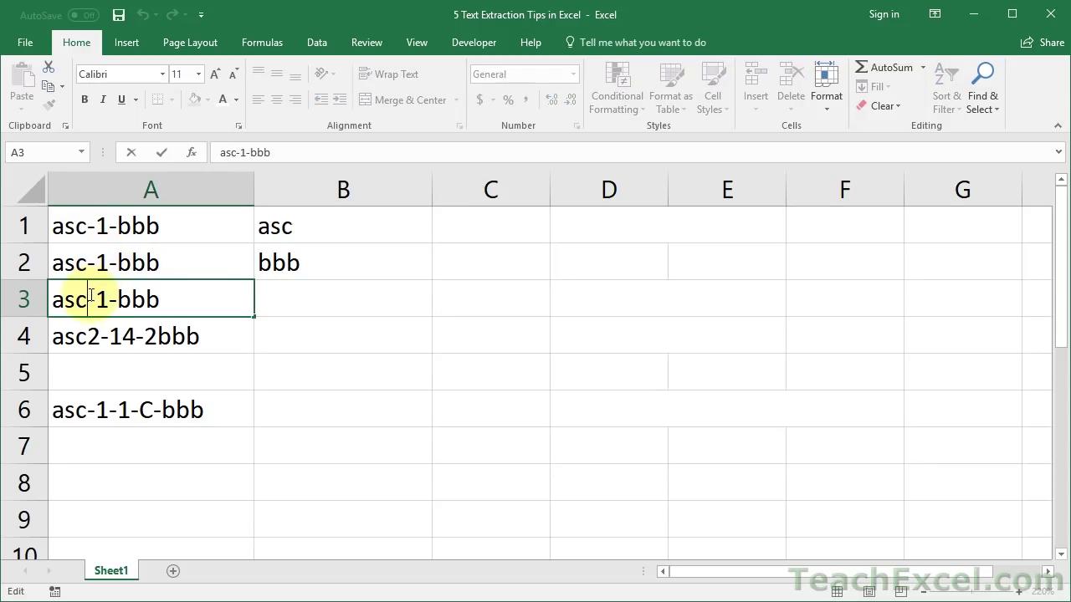
type("2")
key("ctrl+Return")
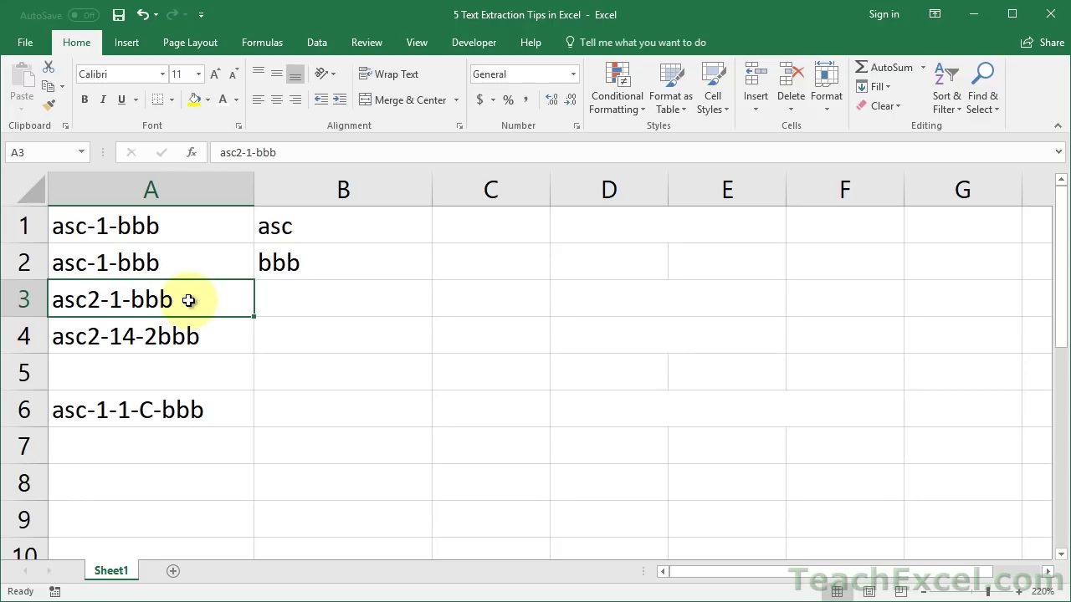
Enter the formula =FIND("-",A3) in cell B3 to locate the first dash in A3
left_click(296, 310)
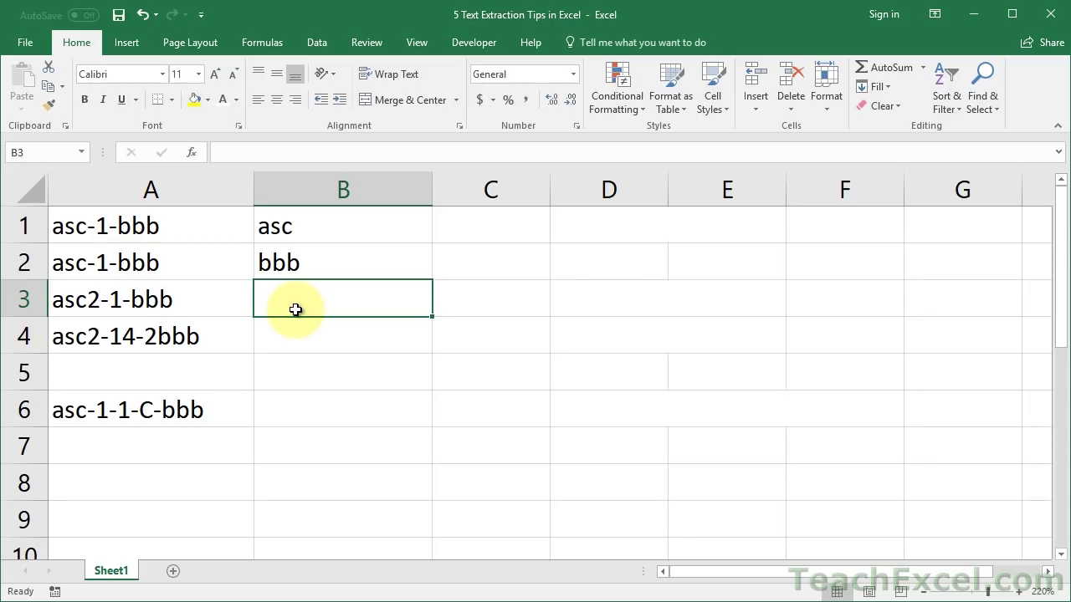
type("=fin")
key("Tab")
type("\"-\"")
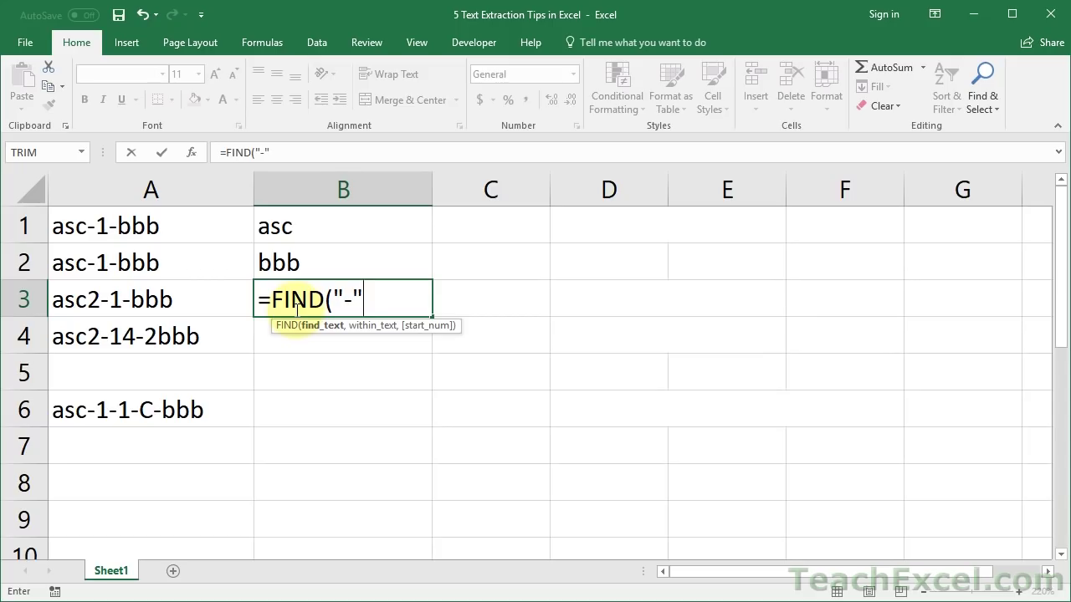
key("BackSpace")
key("BackSpace")
key("BackSpace")
type("-\"")
type(",")
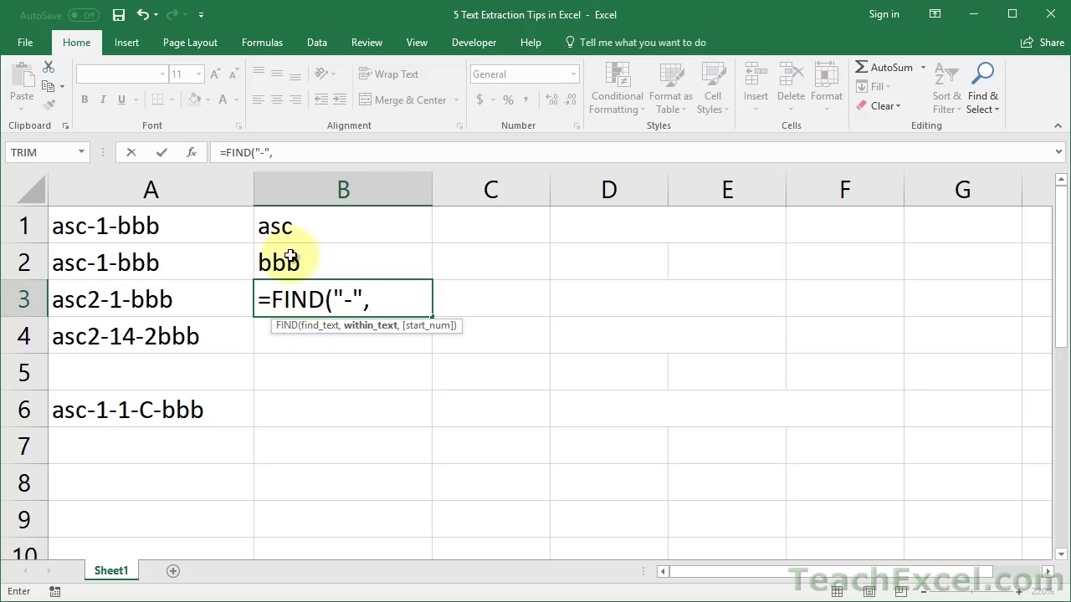
left_click(184, 301)
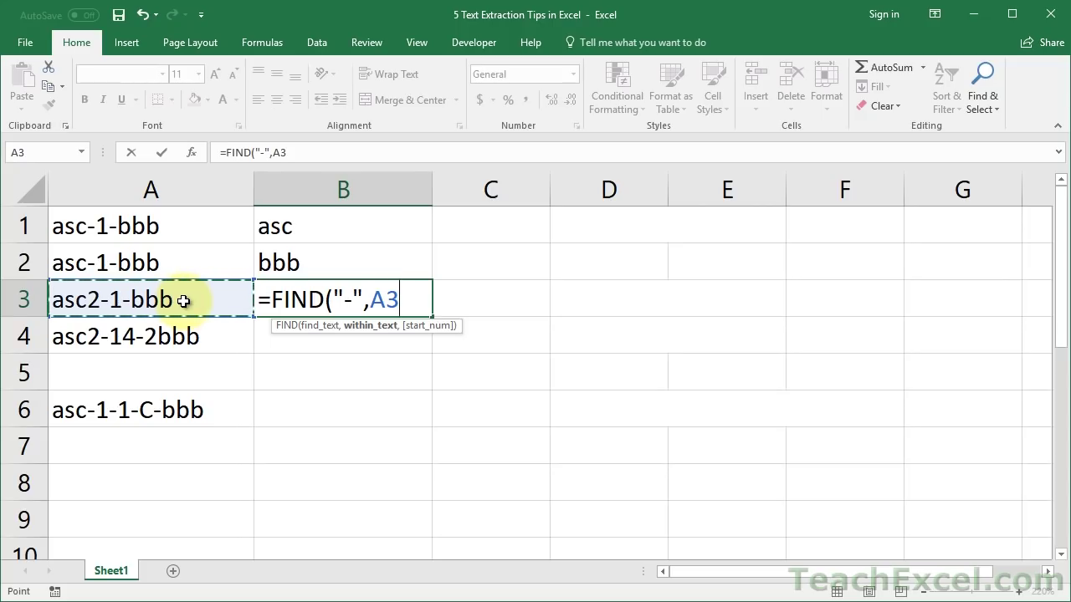
type(")")
key("ctrl+Return")
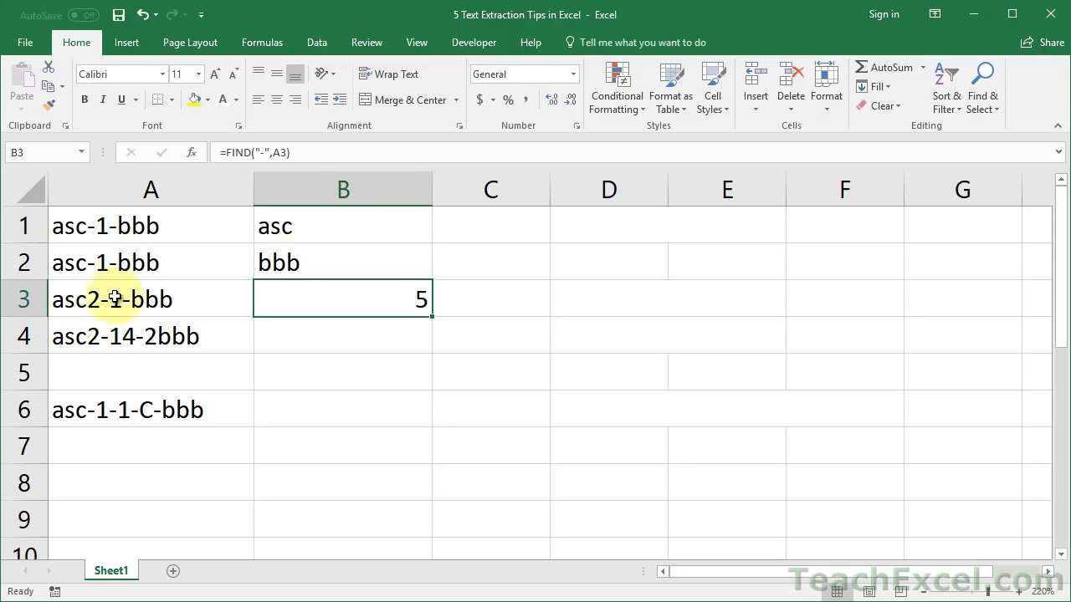
Subtract 1 from the FIND result in cell B3, making the formula =FIND("-",A3)-1
double_click(348, 297)
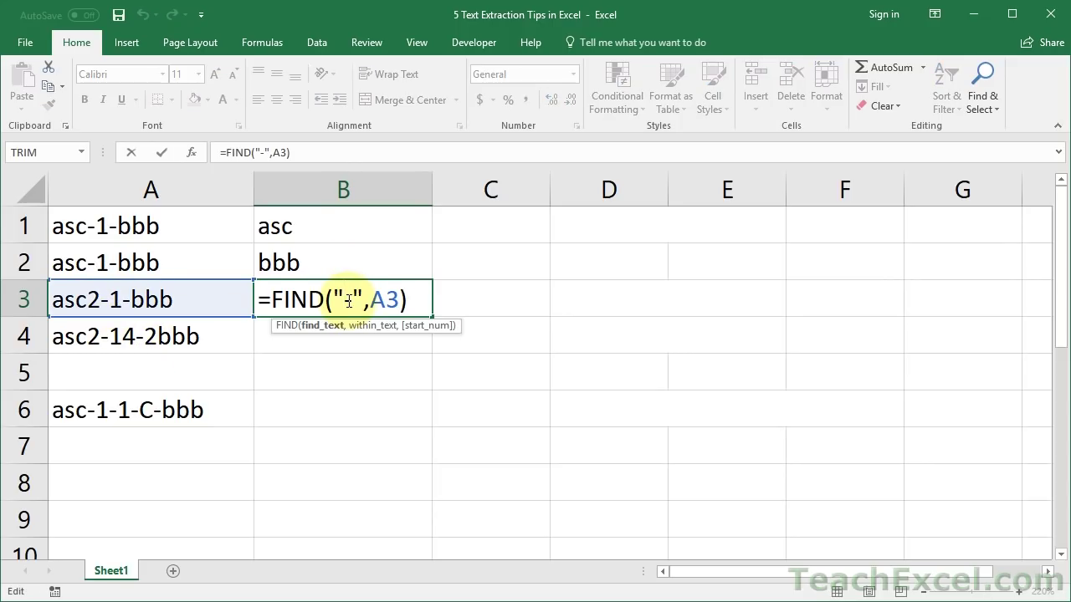
left_click(420, 297)
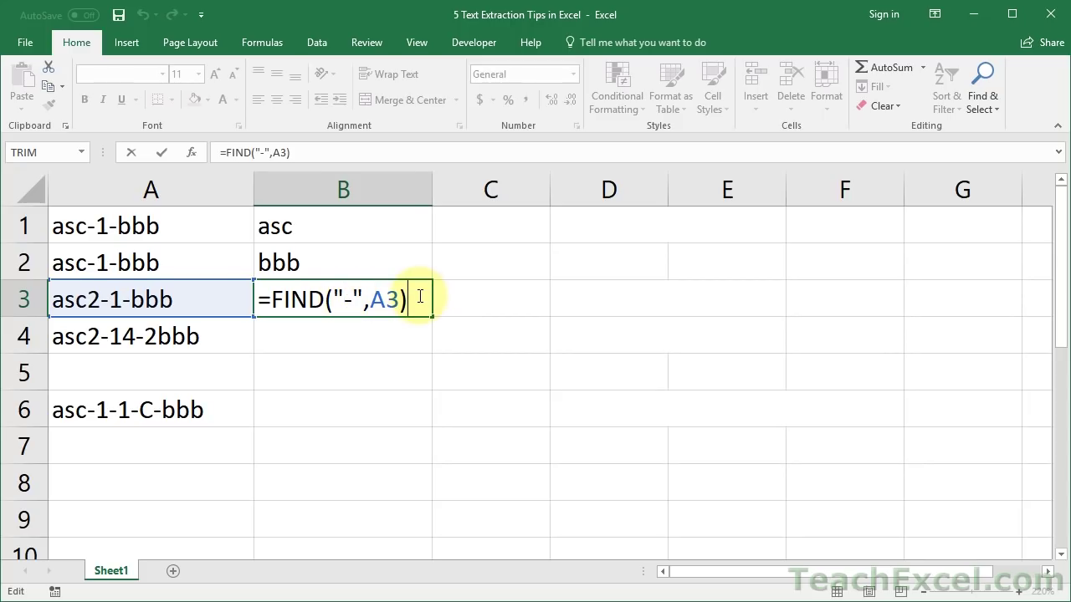
type("-1")
key("ctrl+Return")
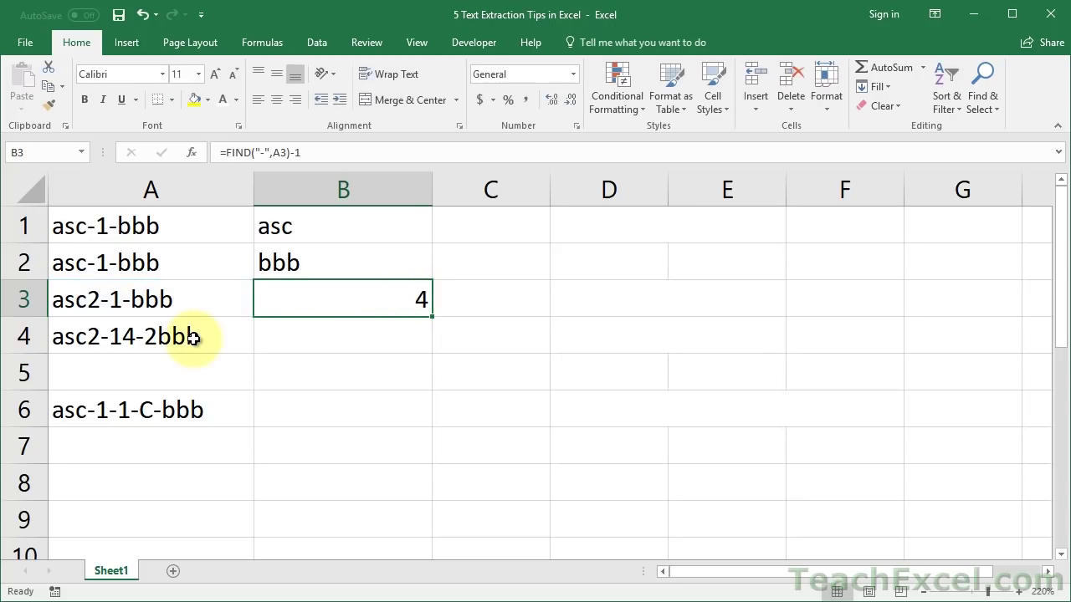
Change the text in cell A3 to ashfc2-1-bbb to test the formula with a longer prefix
left_click(80, 298)
double_click(81, 298)
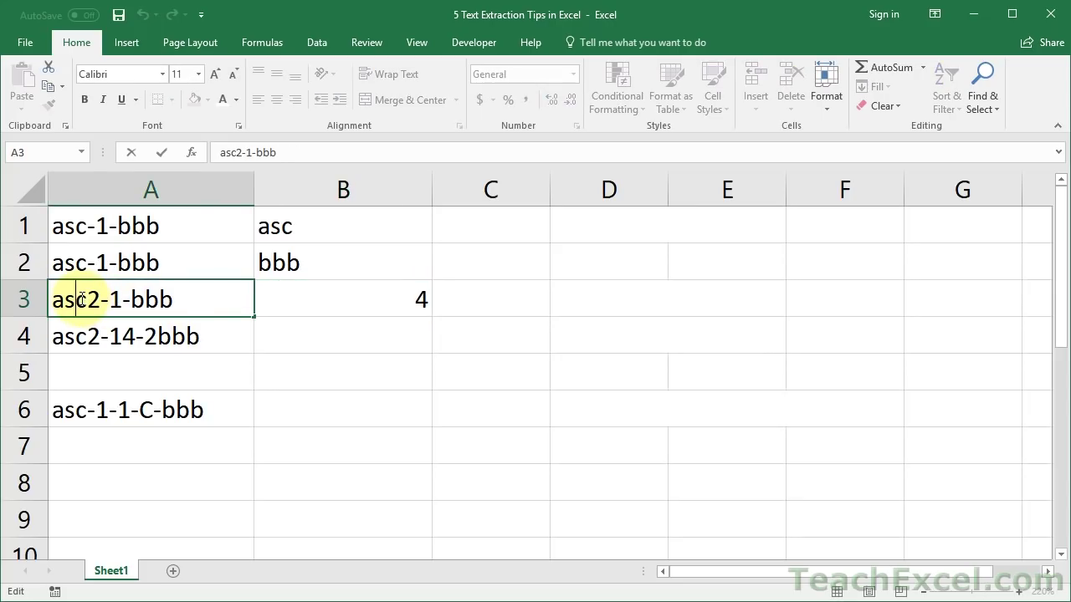
type("hf")
key("ctrl+Return")
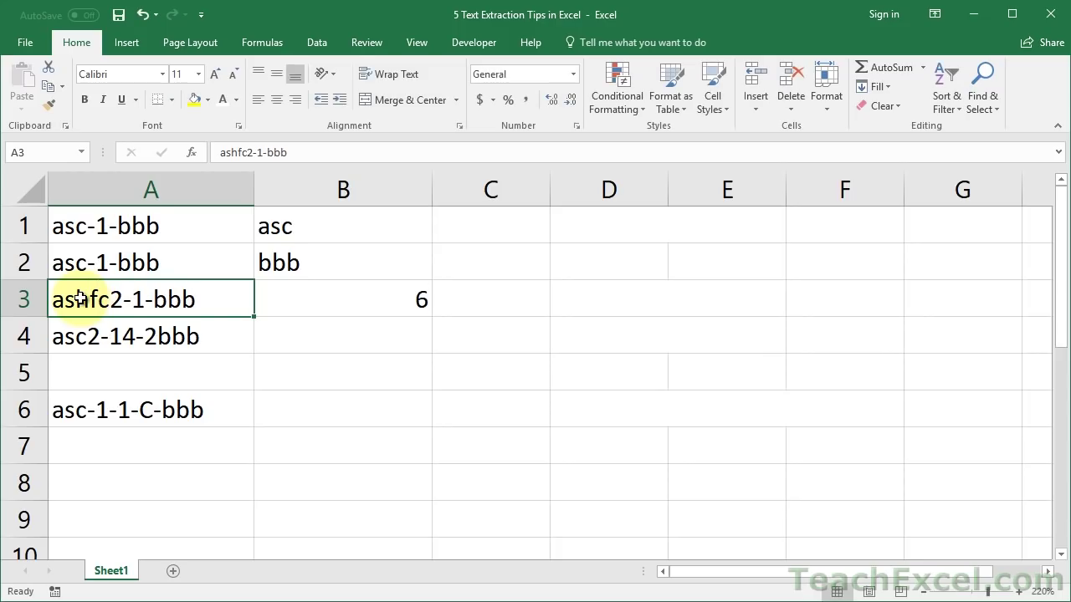
Shorten the prefix of the text in cell A3 so that it reads as-1-bbb
double_click(80, 298)
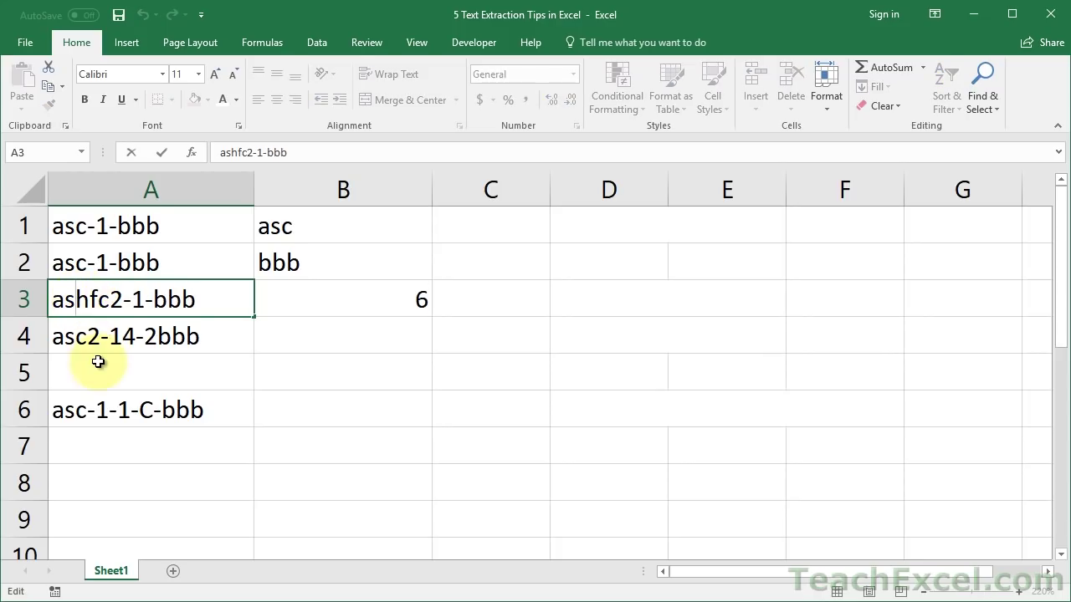
key("Delete")
key("Delete")
key("Delete")
key("Delete")
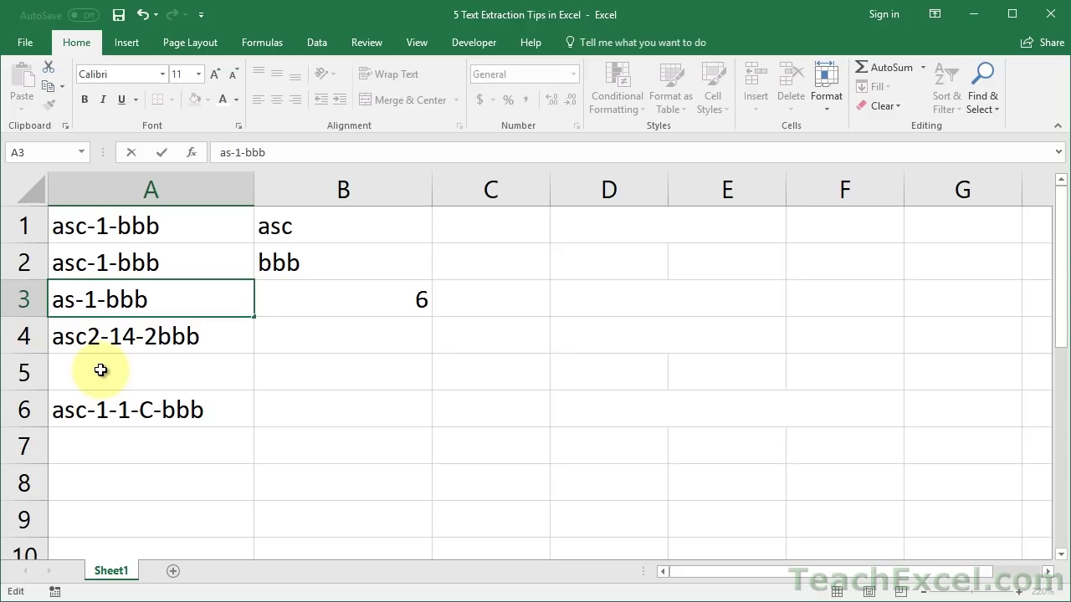
key("ctrl+Return")
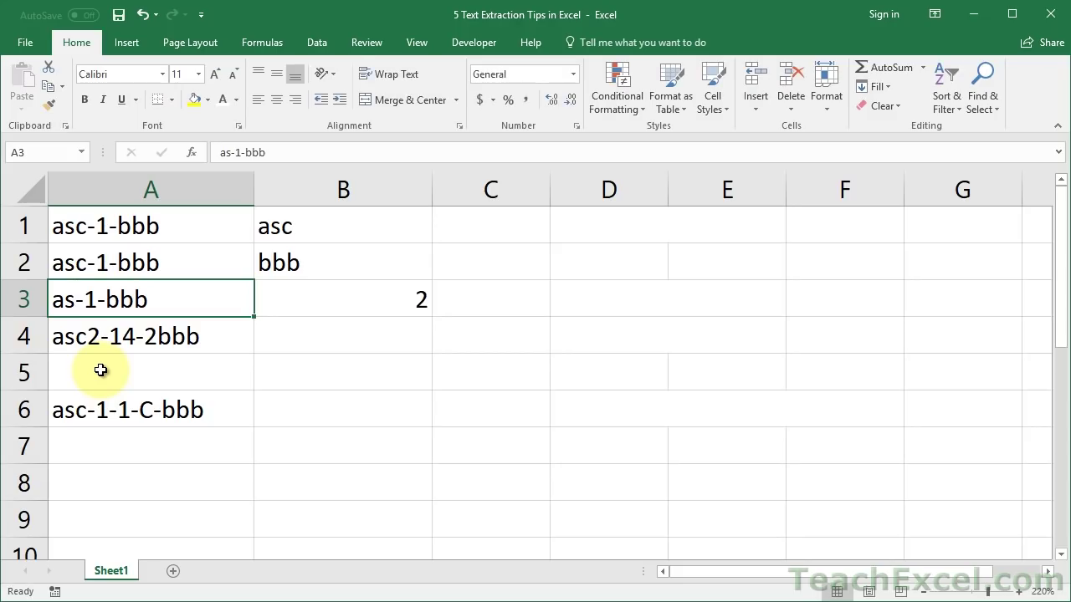
Add c2 to the prefix of the text in cell A3 so that it reads asc2-1-bbb
double_click(76, 306)
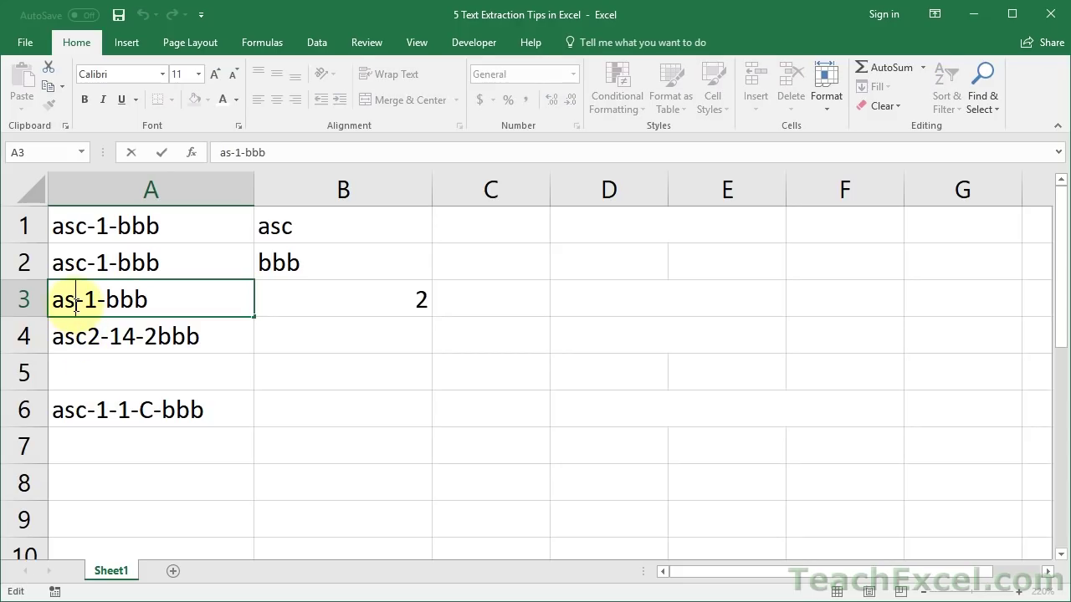
type("c2")
key("ctrl+Return")
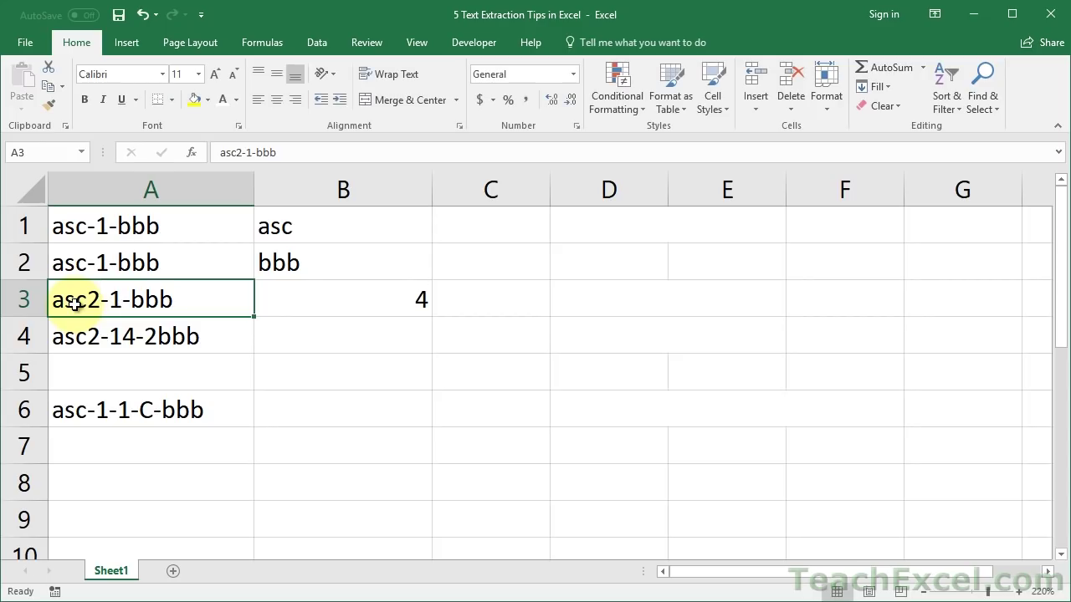
Replace the formula in cell B3 with =LEFT(A3,FIND("-",A3)-1) to extract the text before the first dash
double_click(310, 302)
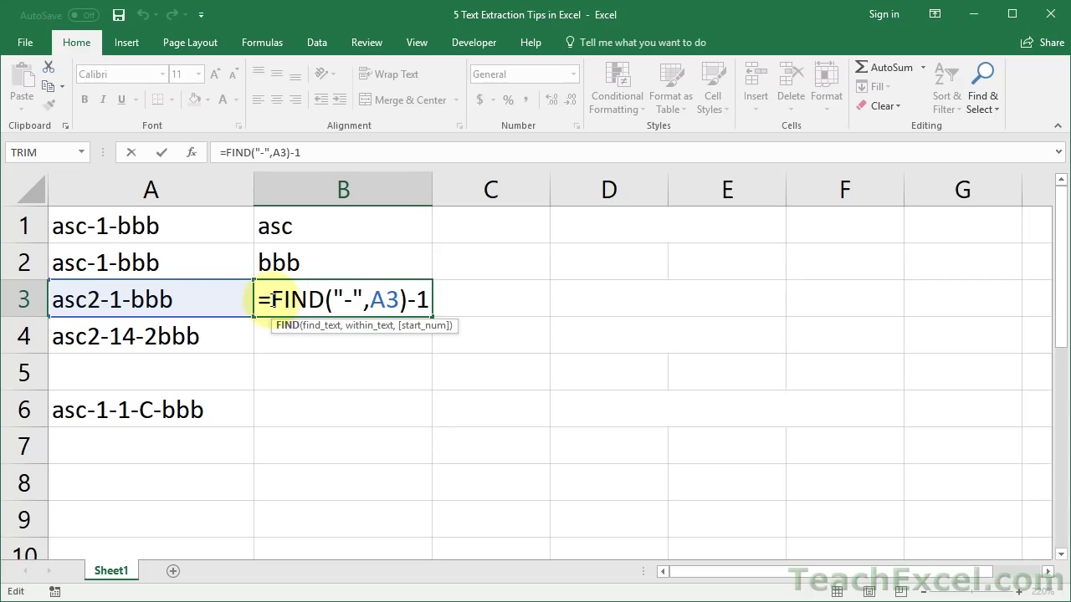
left_click_drag(273, 300, 439, 300)
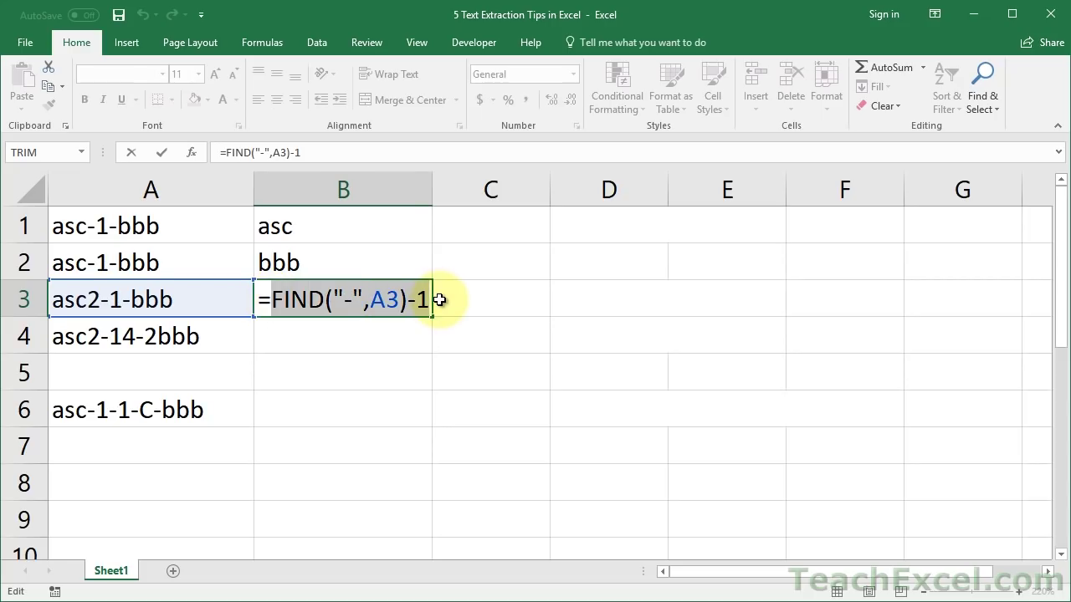
key("BackSpace")
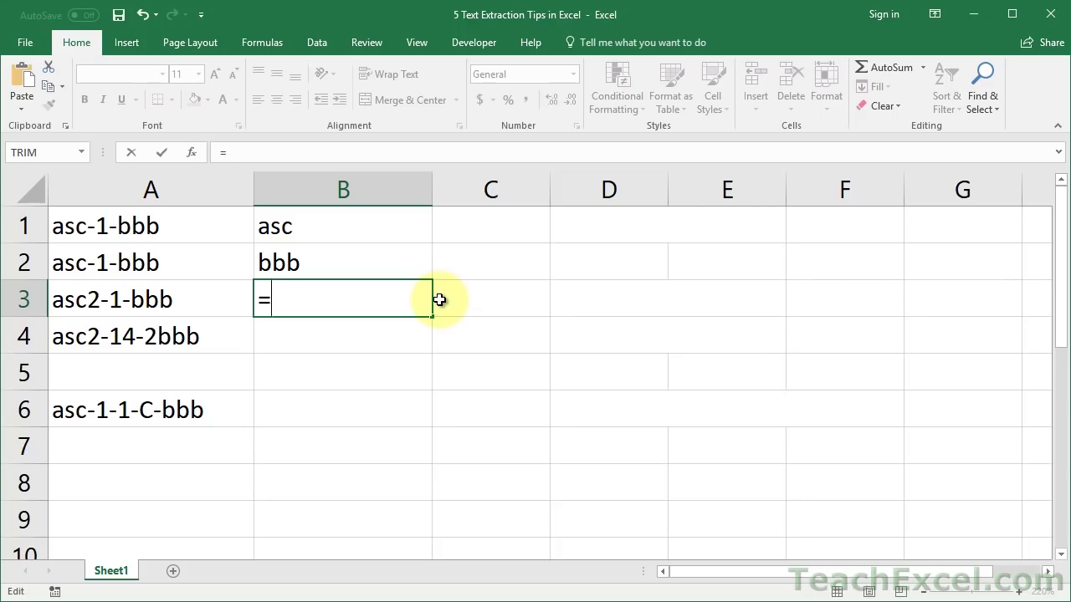
type("left")
key("Tab")
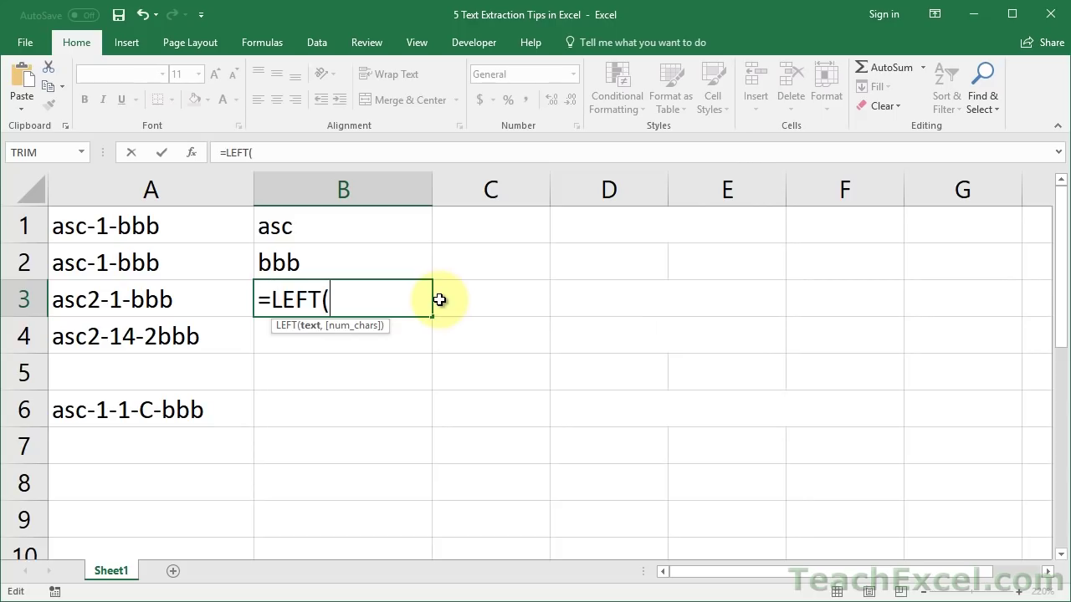
left_click(90, 298)
type(",")
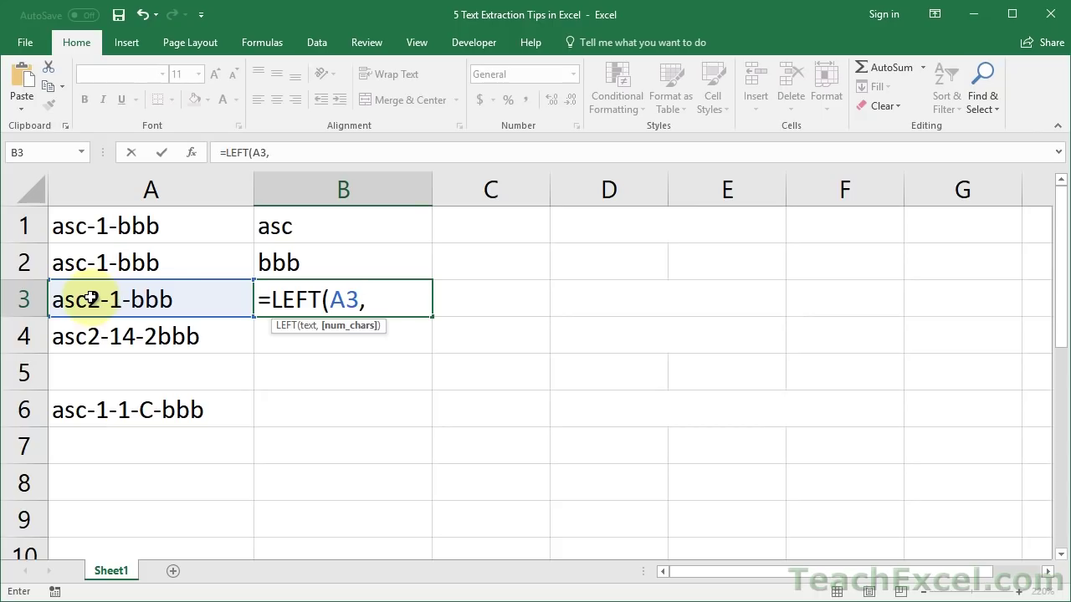
type("FIND(\"-\",A3)-1")
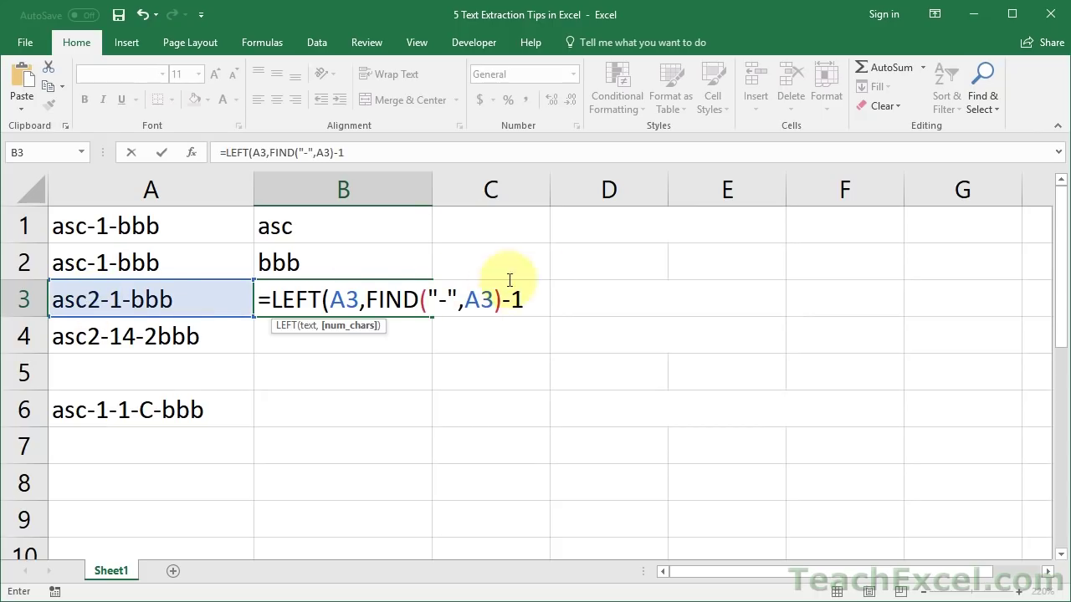
type(")")
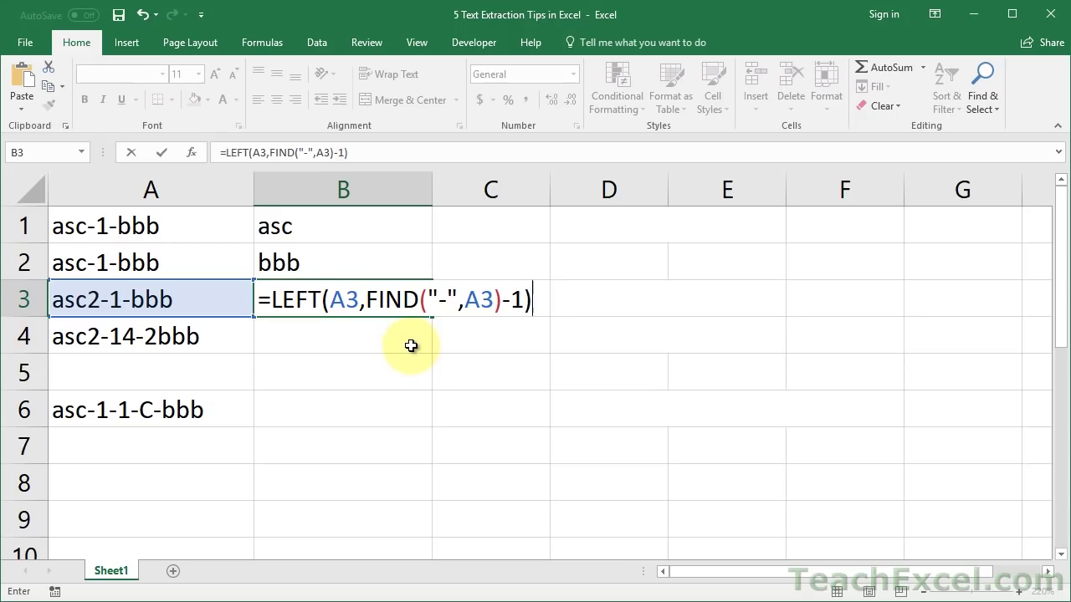
key("ctrl+Return")
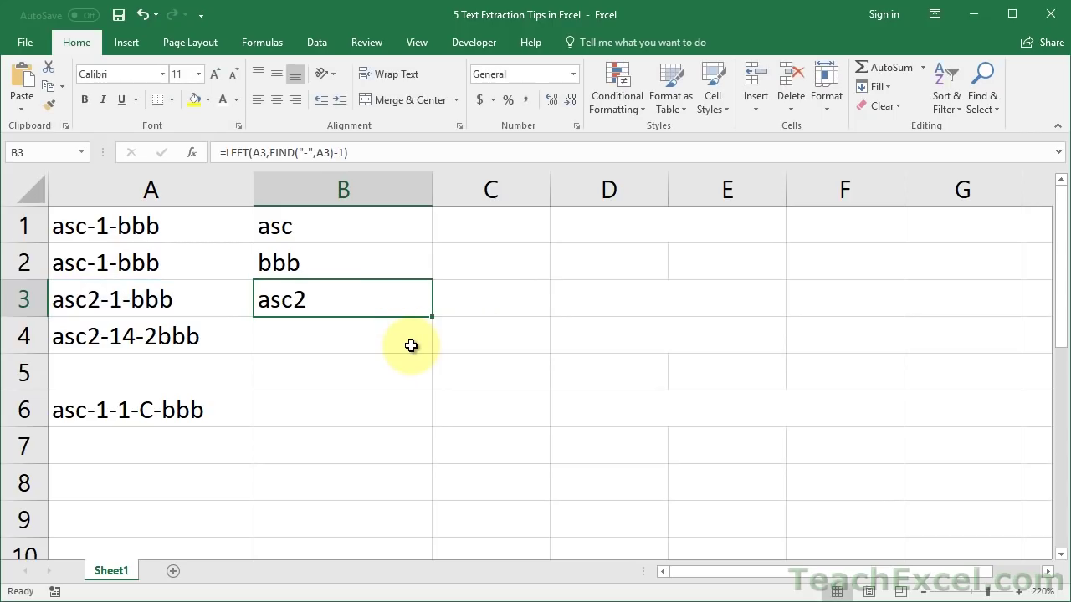
Test the LEFT formula by changing cell A3 to asaac2-1-bbb, and undo the change
double_click(73, 292)
type("aa")
key("ctrl+Return")
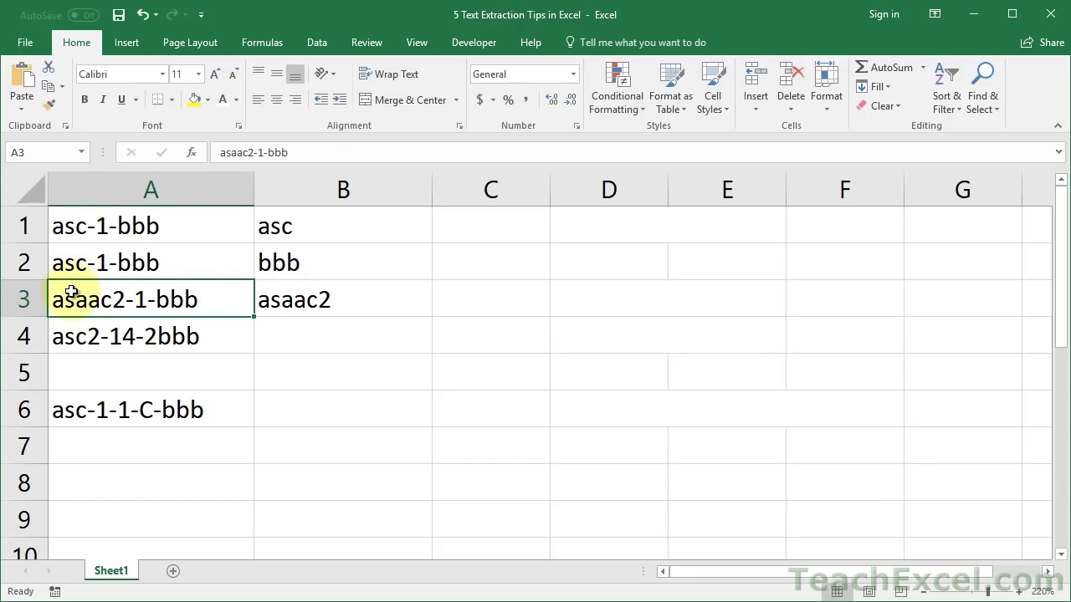
key("ctrl+z")
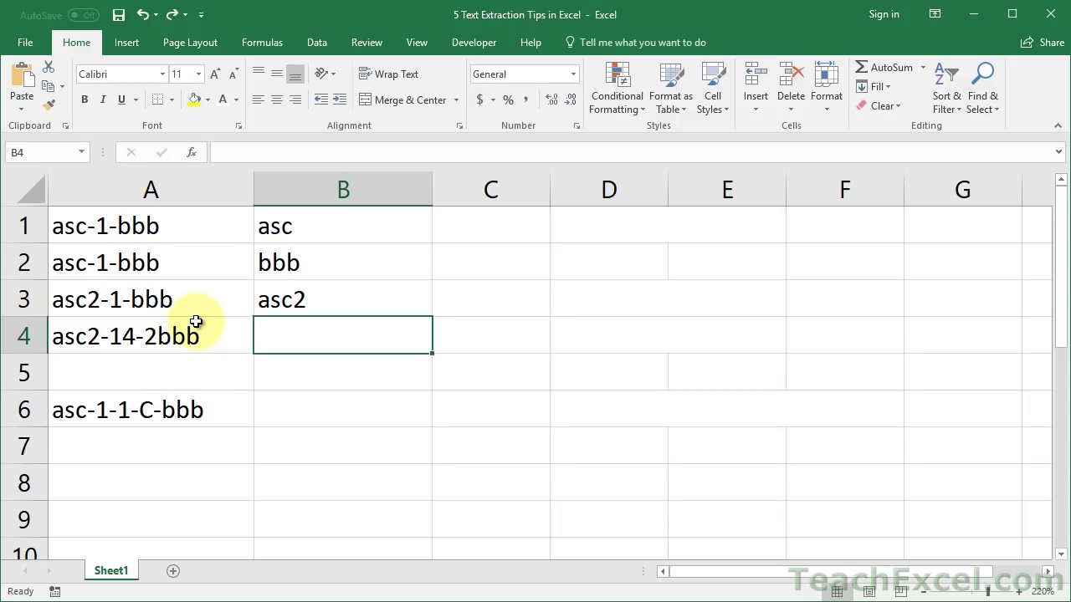
Review the RIGHT formula in cell B2 and the text after the last dash in cell A4, leaving both cells unedited
left_click(164, 262)
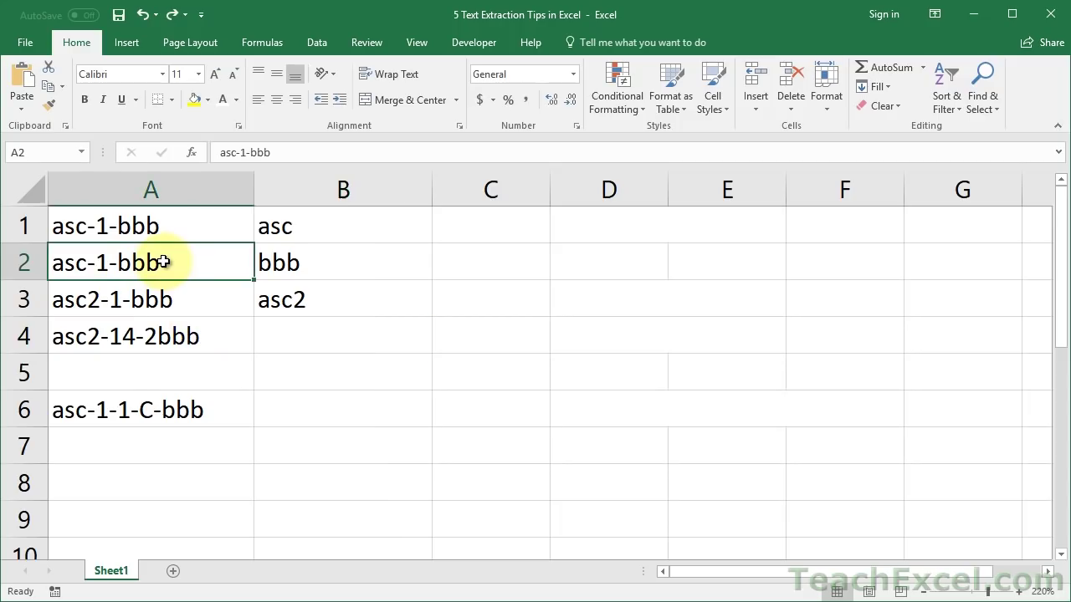
double_click(276, 262)
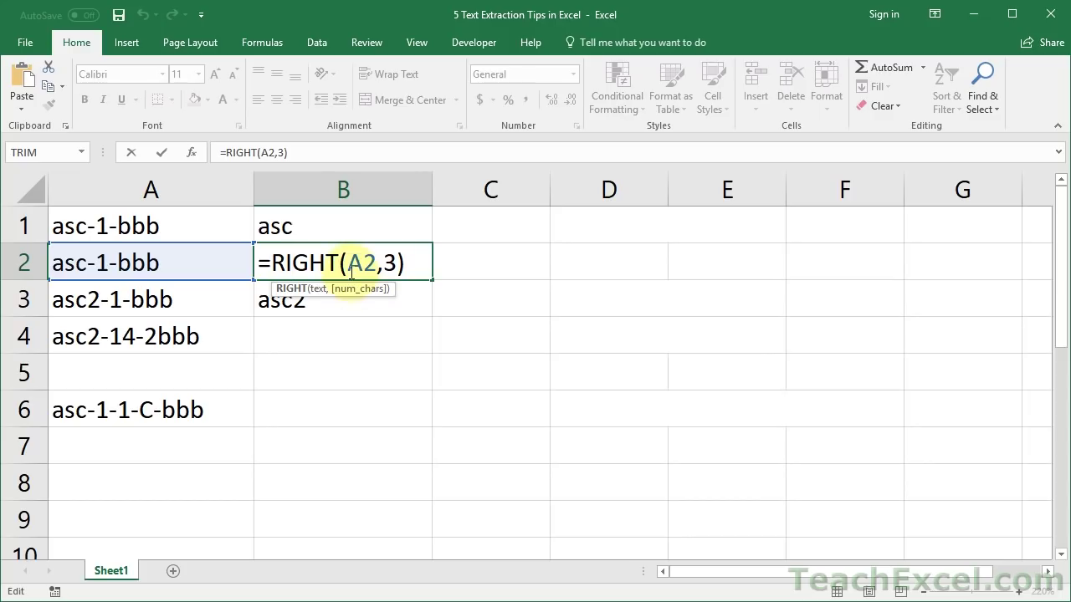
key("Escape")
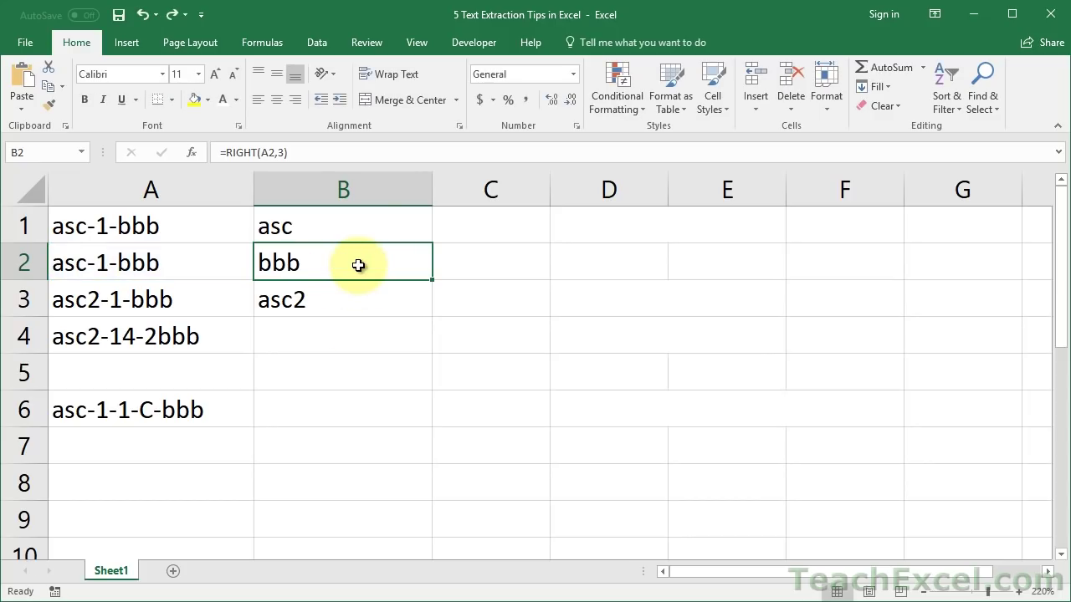
left_click(215, 336)
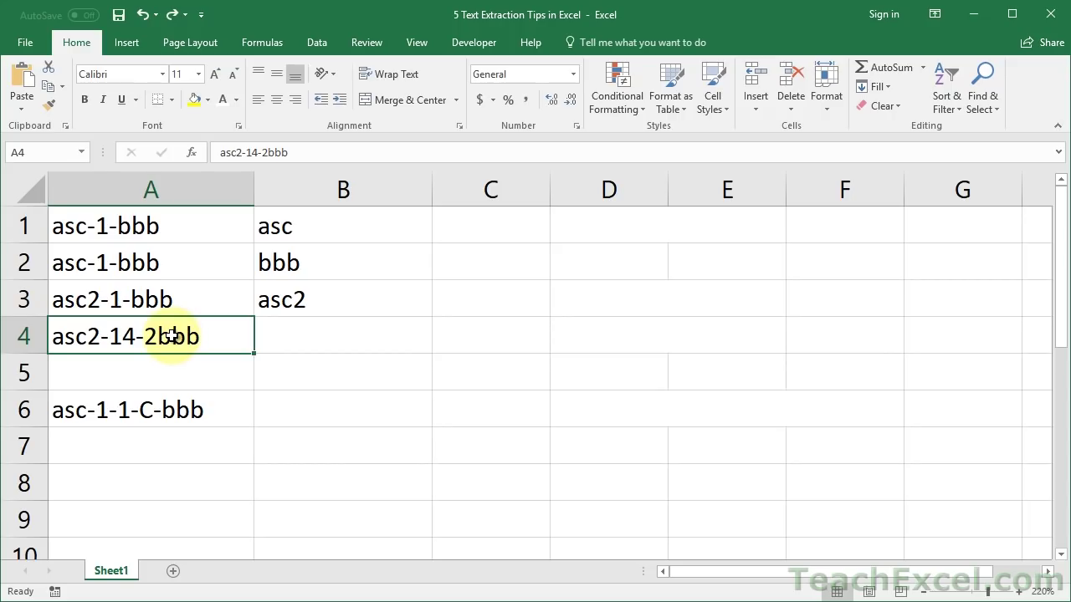
double_click(151, 336)
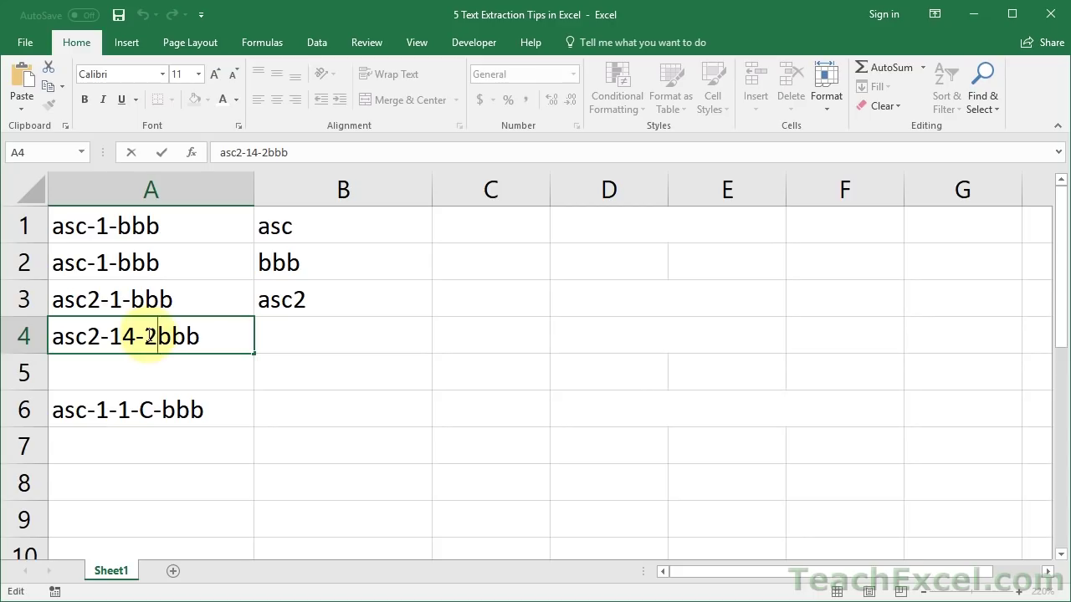
left_click_drag(149, 336, 212, 340)
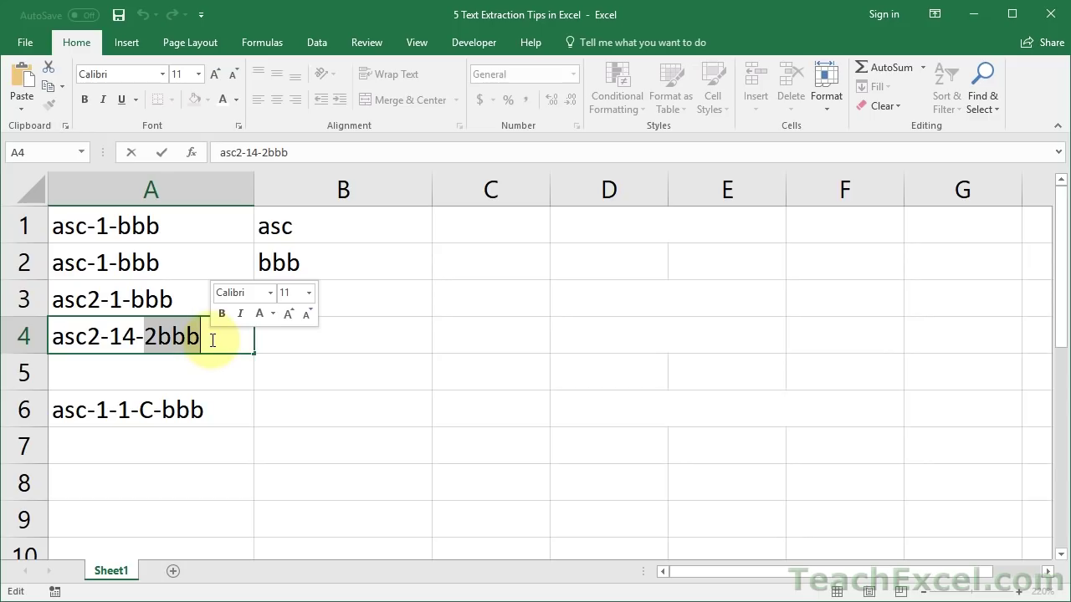
key("Escape")
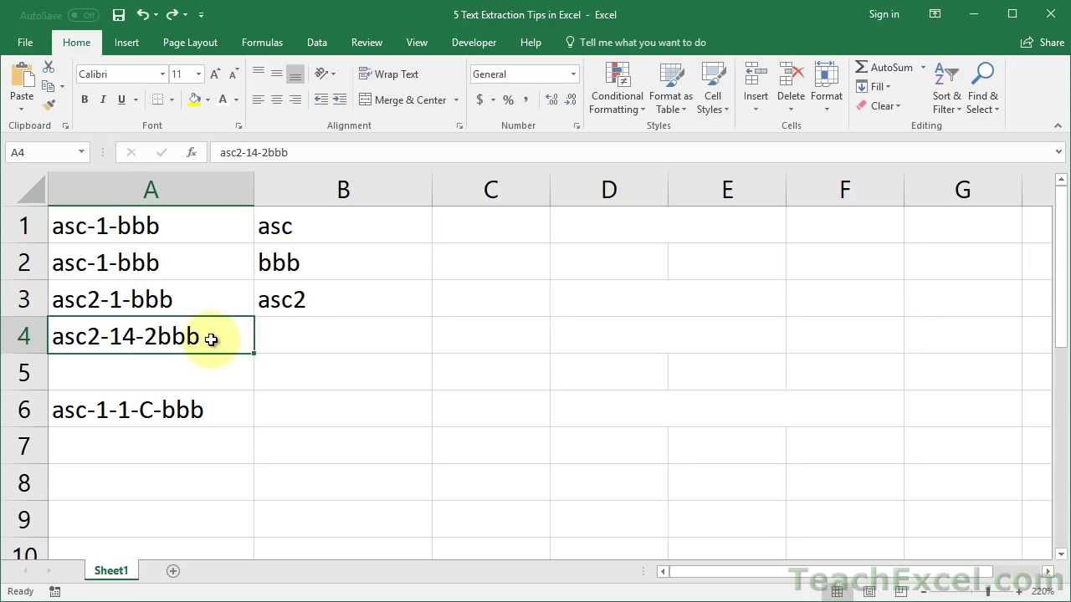
Begin a formula in cell B5 with =FIND("-",A4, to look for a dash in the text of A4
left_click(319, 338)
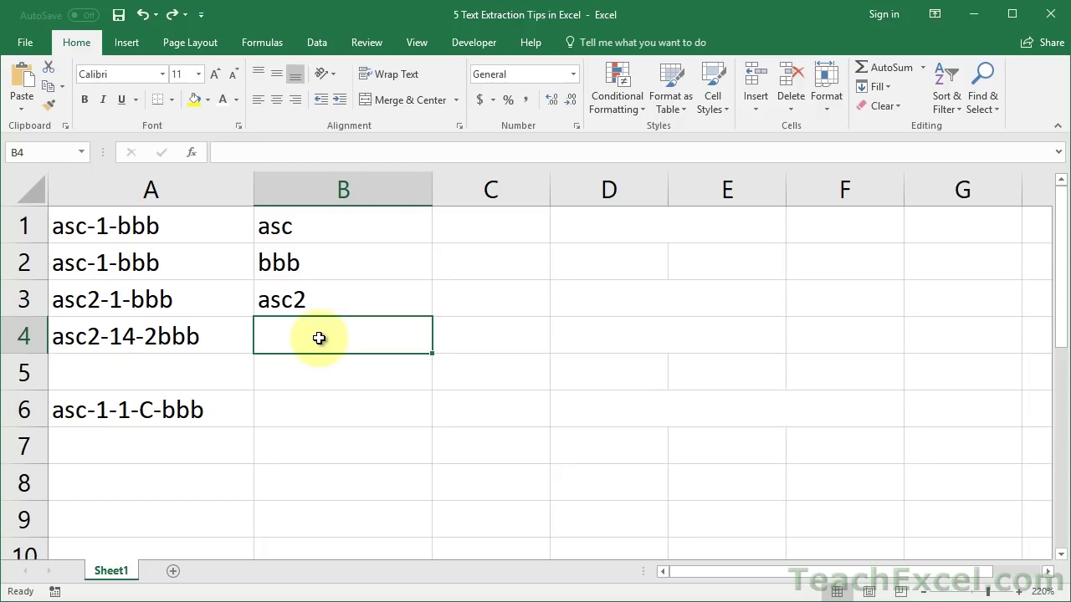
key("Return")
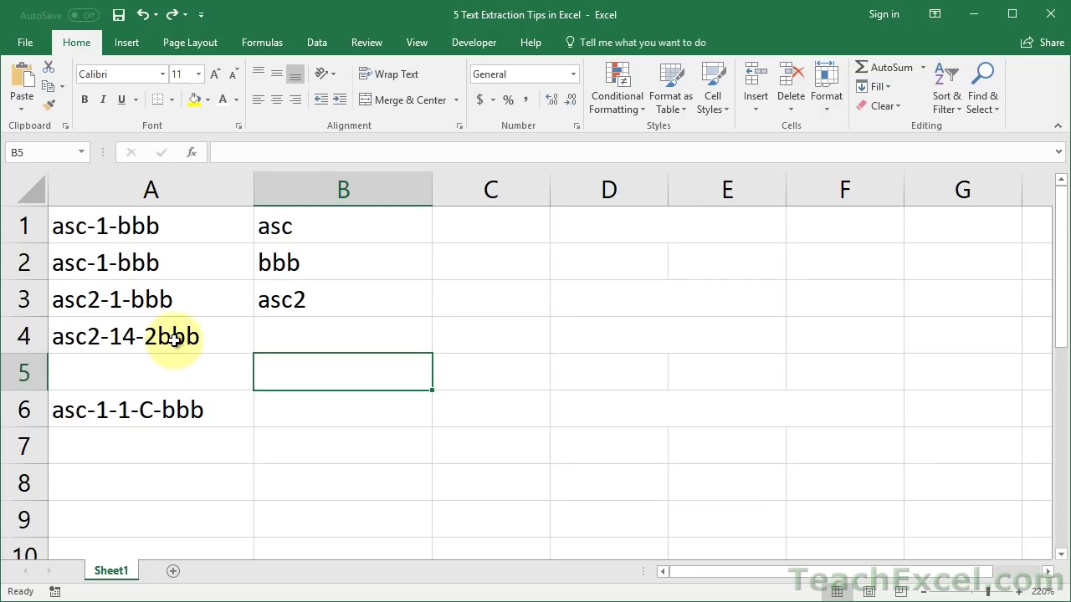
type("=fin")
key("Tab")
type("\"")
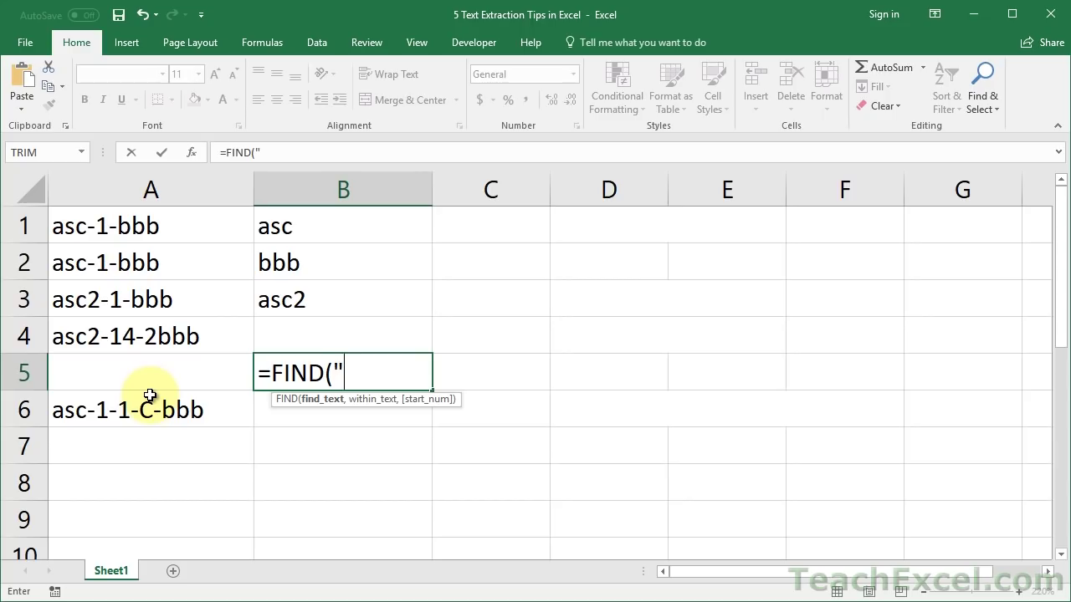
type("-\",")
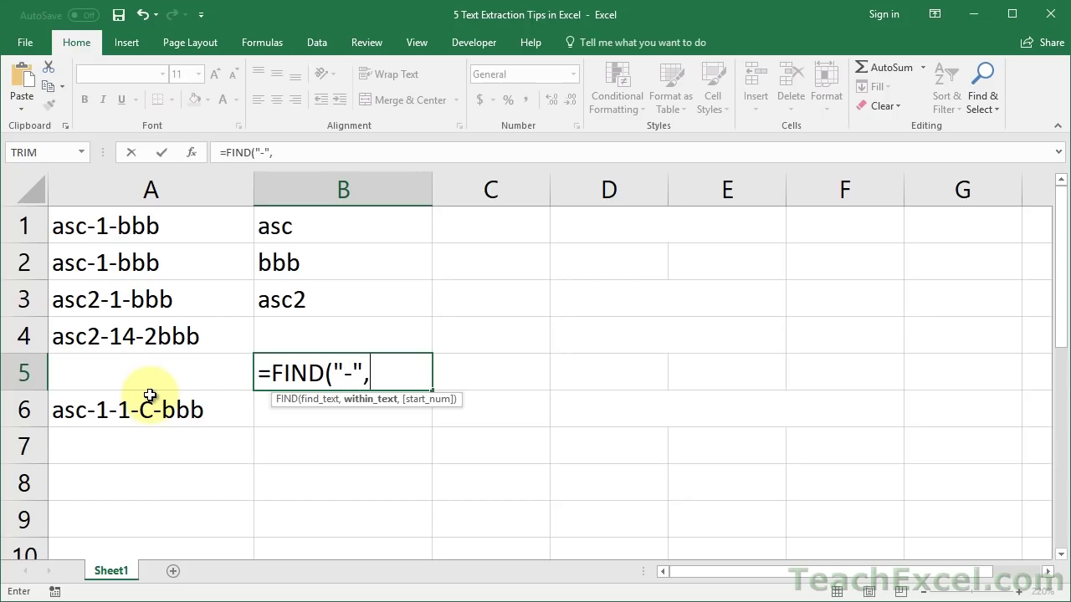
left_click(125, 332)
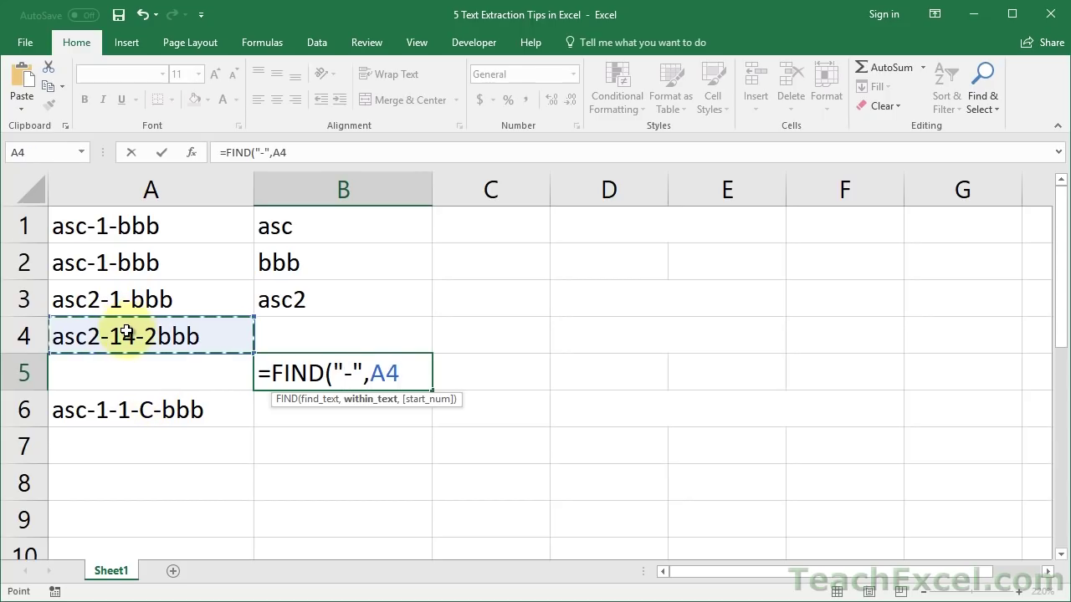
type(",")
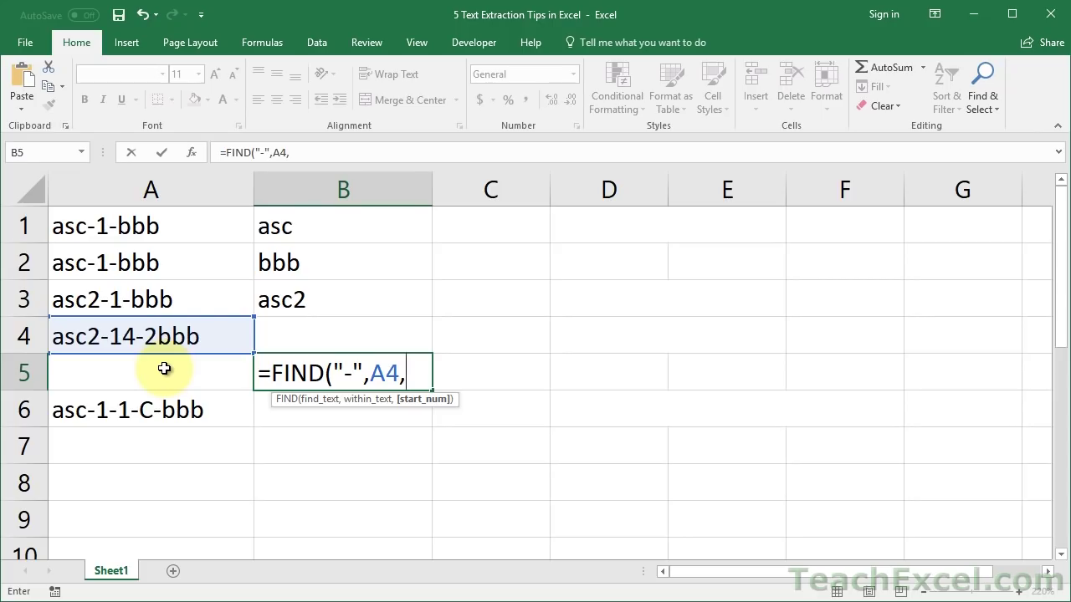
Nest find("-",A4)+1 as the start number of the FIND formula in cell B5
type("find")
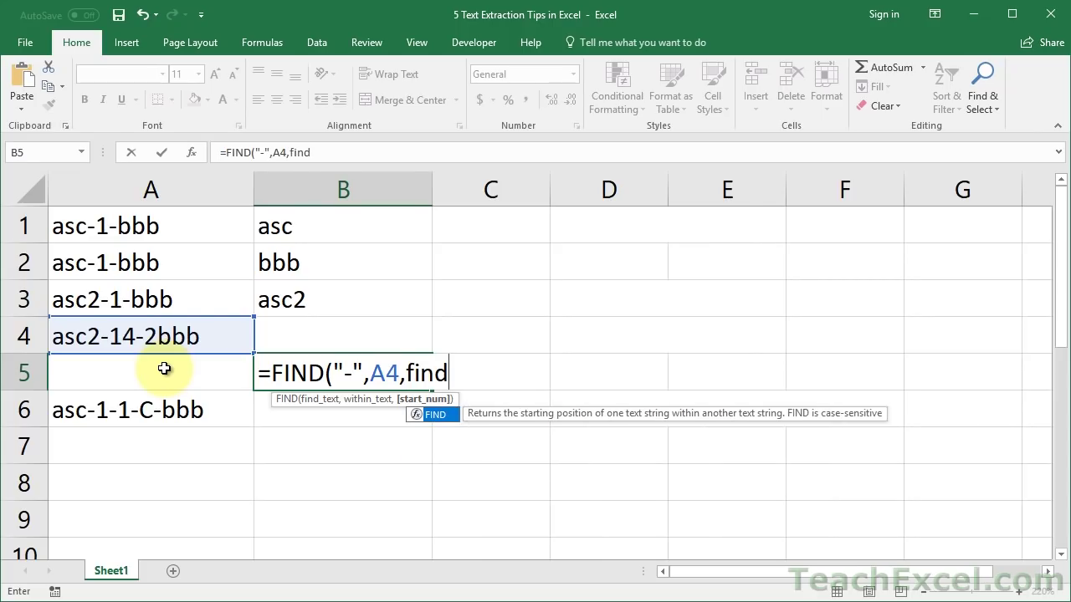
type("(\"-\",")
left_click(133, 336)
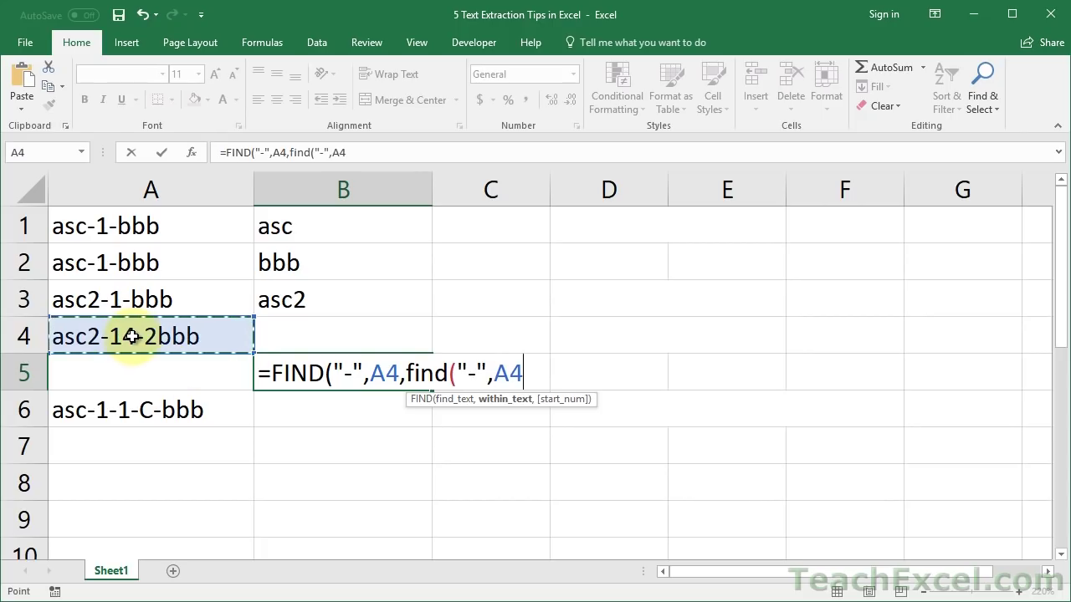
type(")")
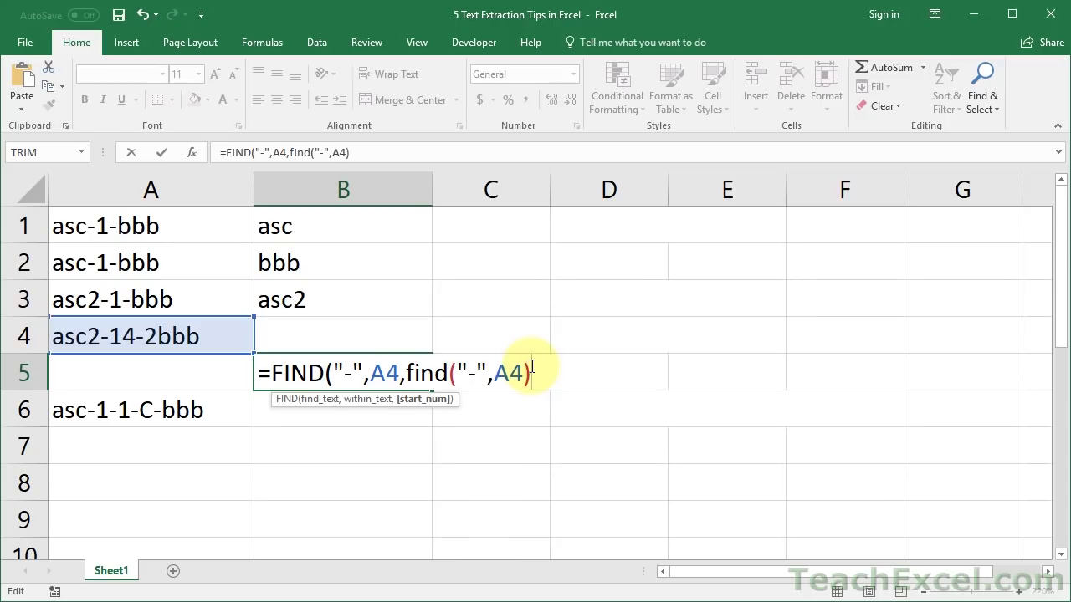
type("+1")
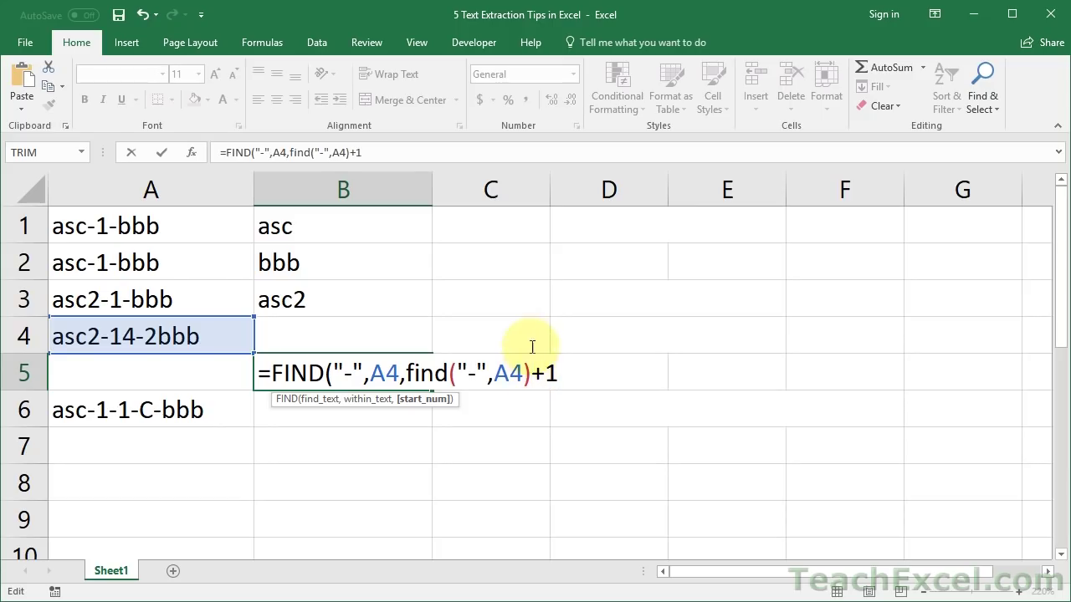
Try the value 5 in place of the nested find("-",A4) in B5's formula, and restore the nested function
left_click_drag(406, 373, 532, 376)
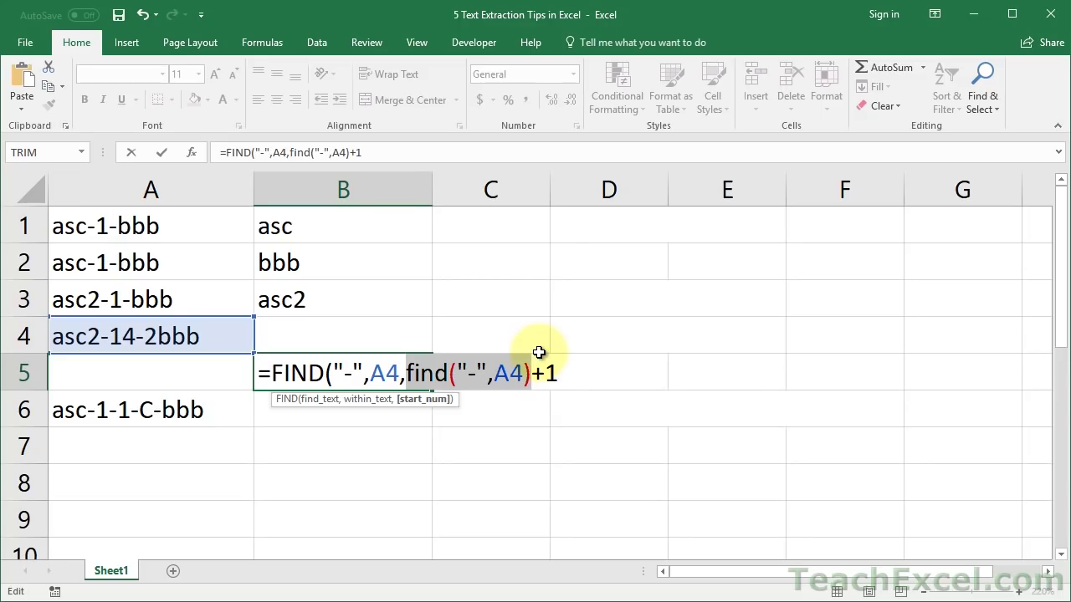
type("5")
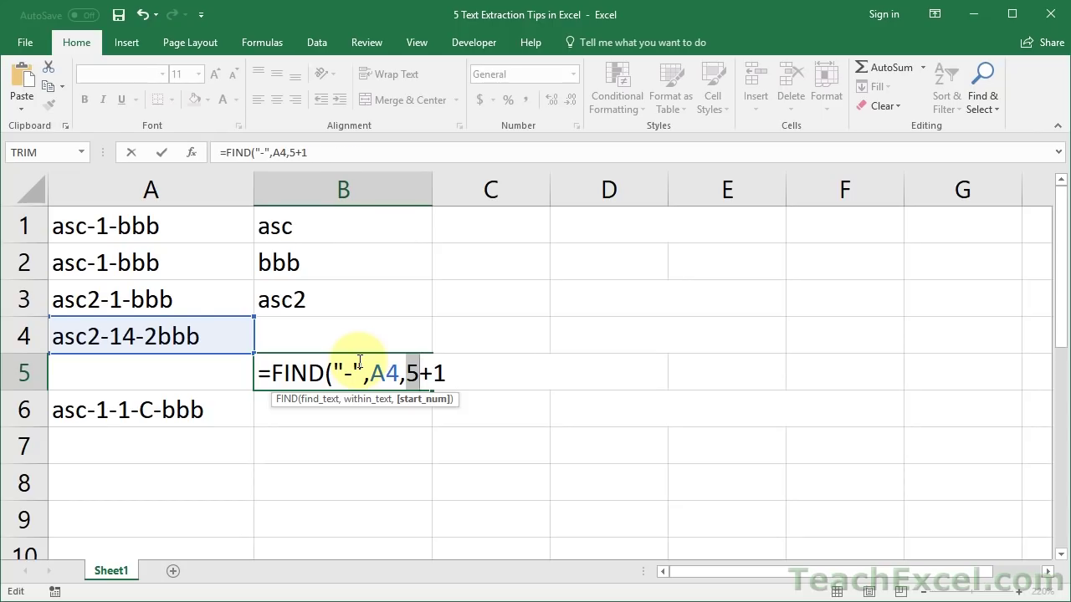
key("ctrl+v")
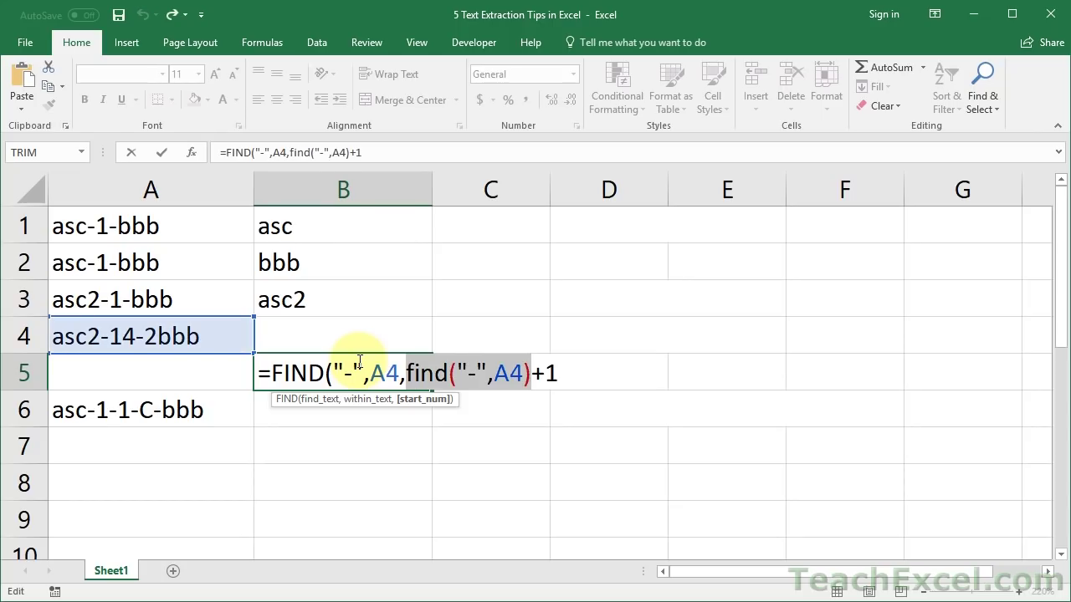
Close the parenthesis and enter the formula =FIND("-",A4,FIND("-",A4)+1) in cell B5 to locate the second dash
left_click(562, 378)
type(")")
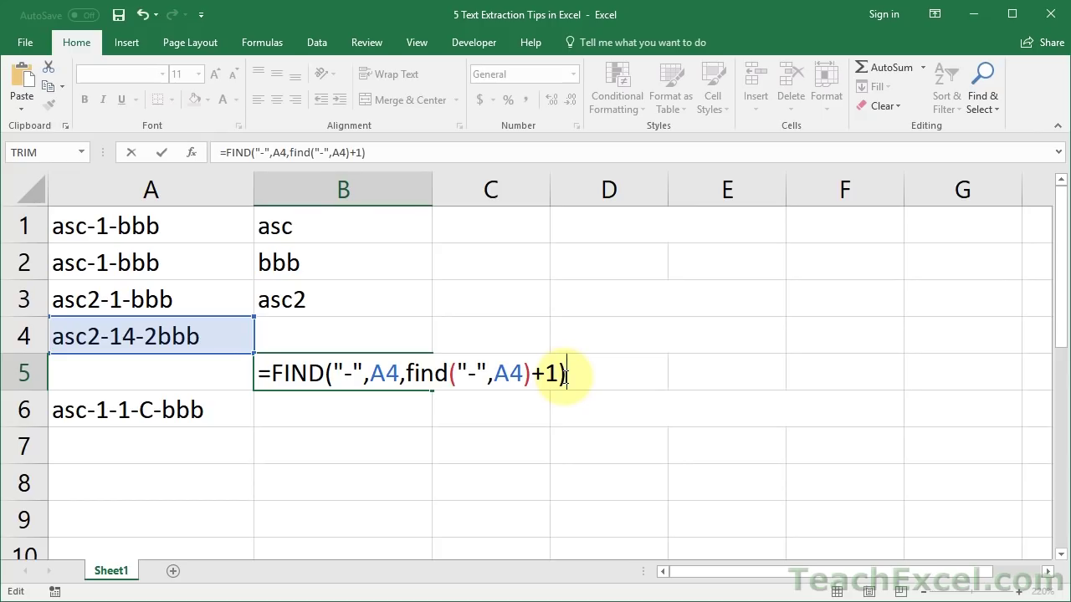
key("ctrl+Return")
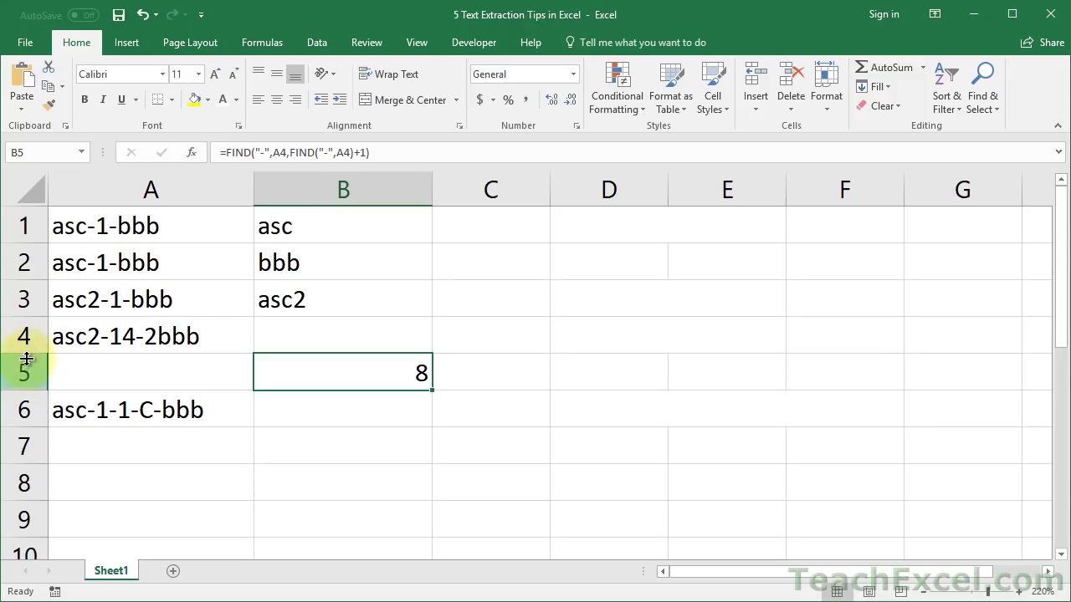
Test B5's formula by changing the code in A4 to asc2-1ff4-2bbb, and undo that edit
double_click(123, 336)
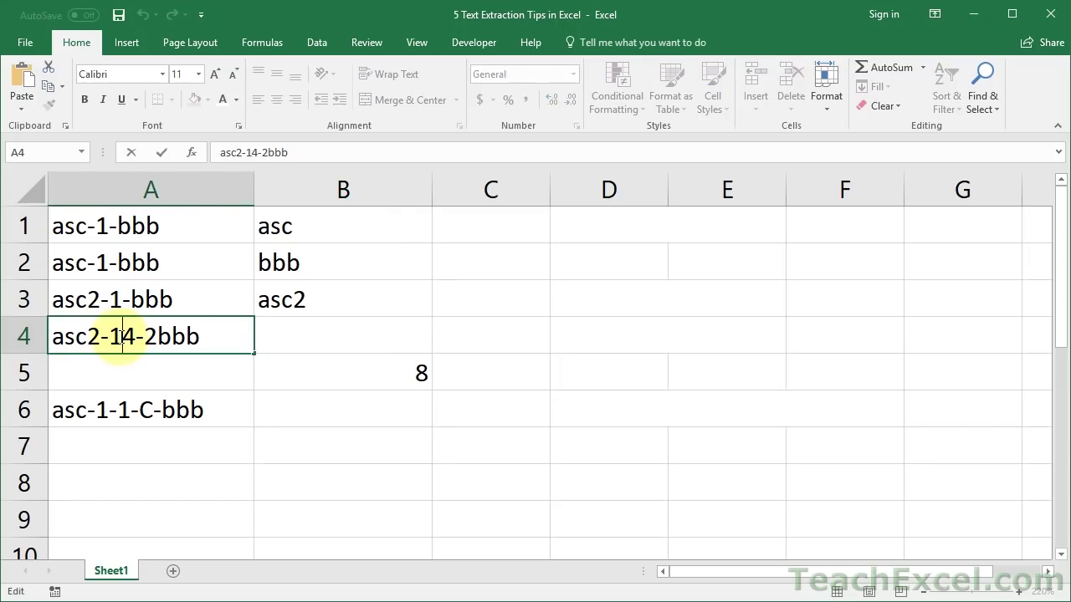
type("ff")
key("Return")
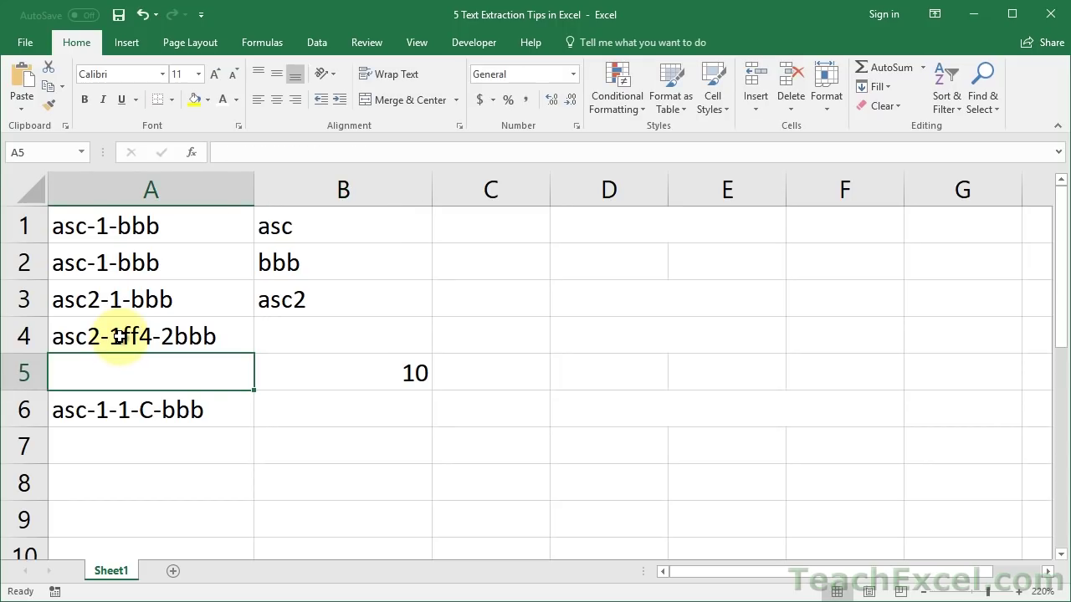
key("ctrl+z")
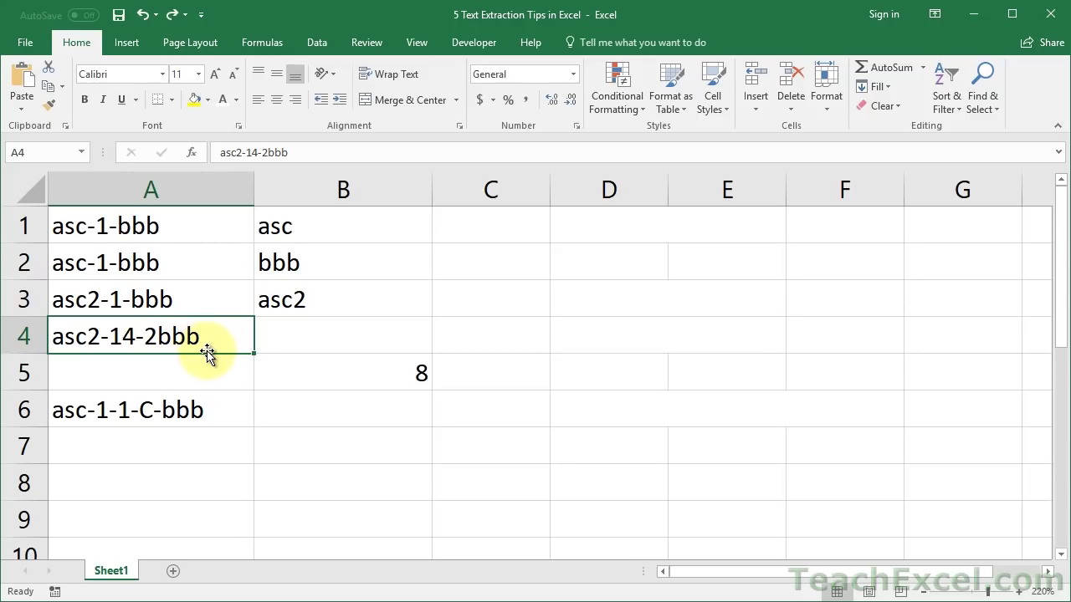
double_click(285, 373)
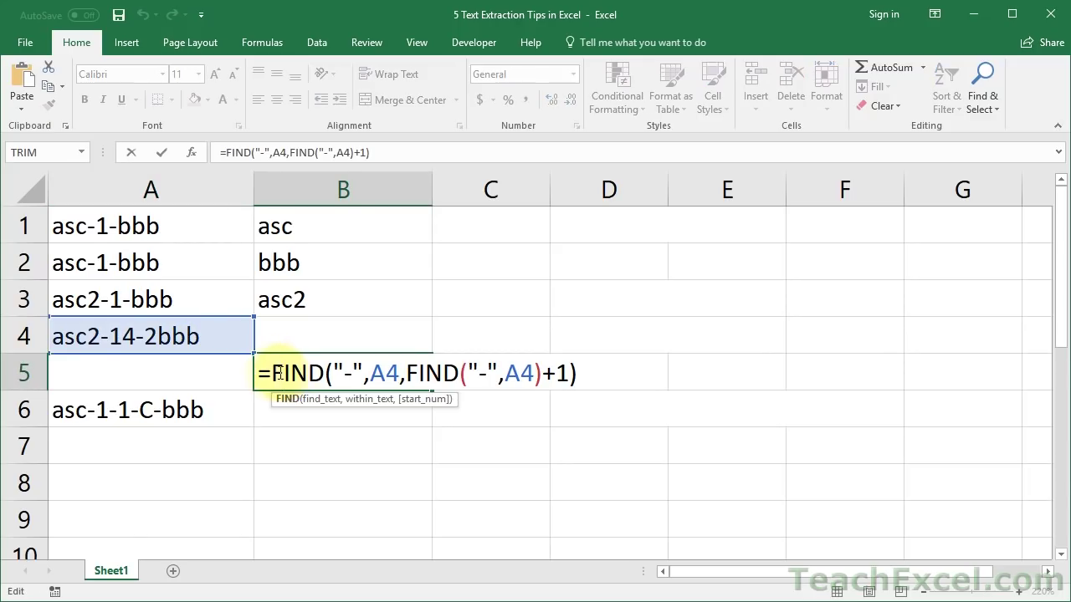
left_click(272, 373)
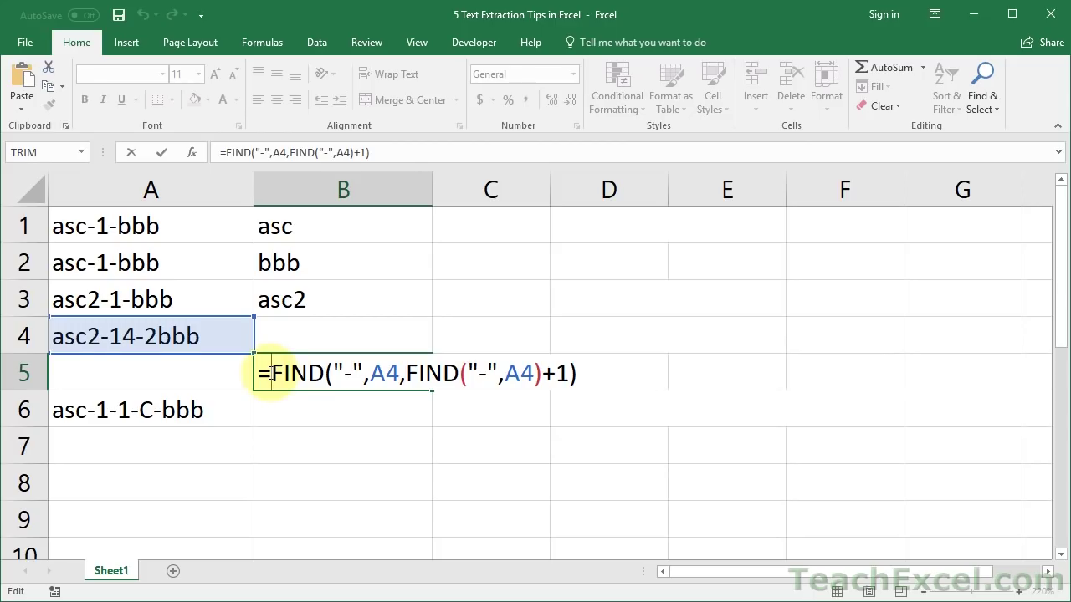
key("Escape")
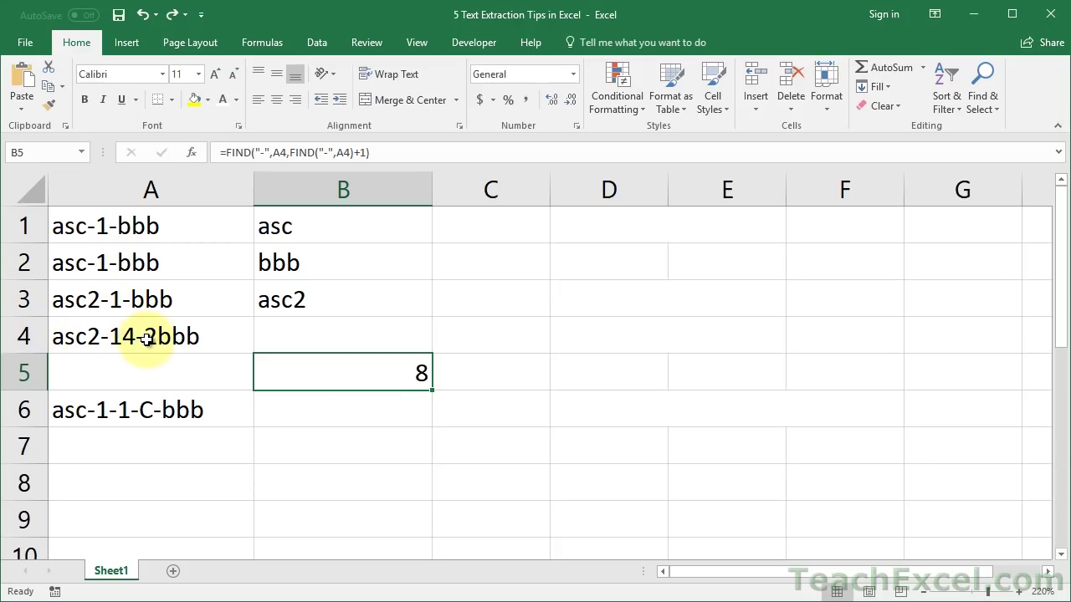
Insert len(A4)- in front of the outer FIND in cell B5's formula
double_click(270, 371)
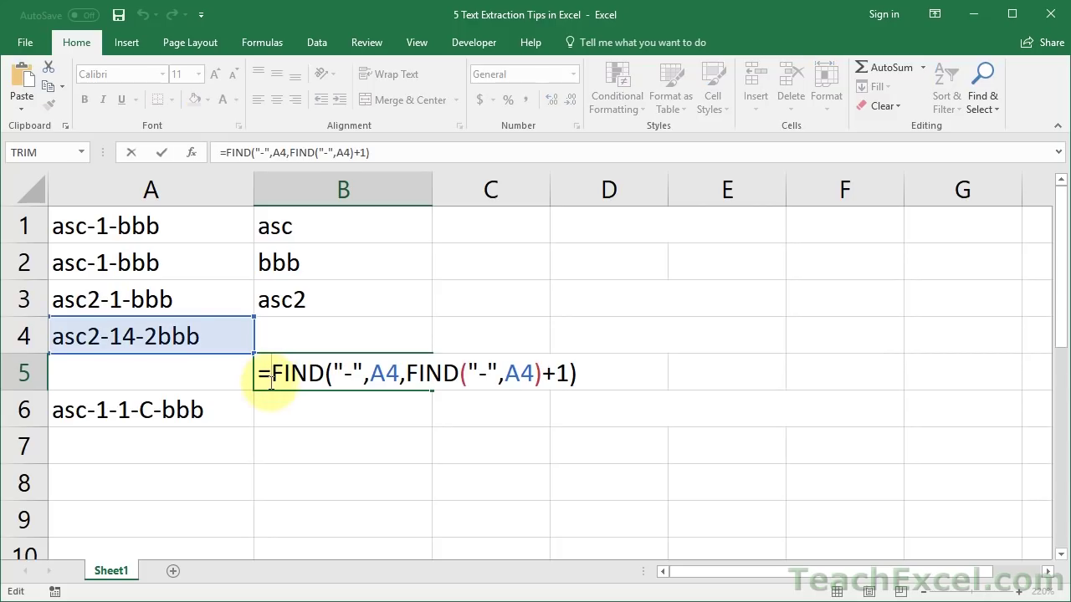
type("len(")
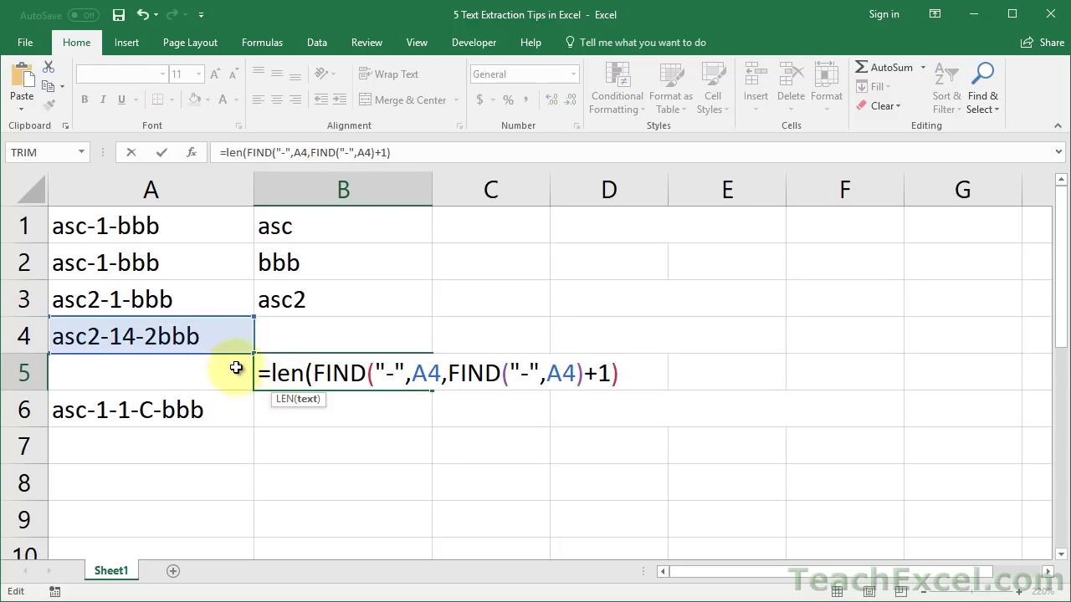
left_click(171, 337)
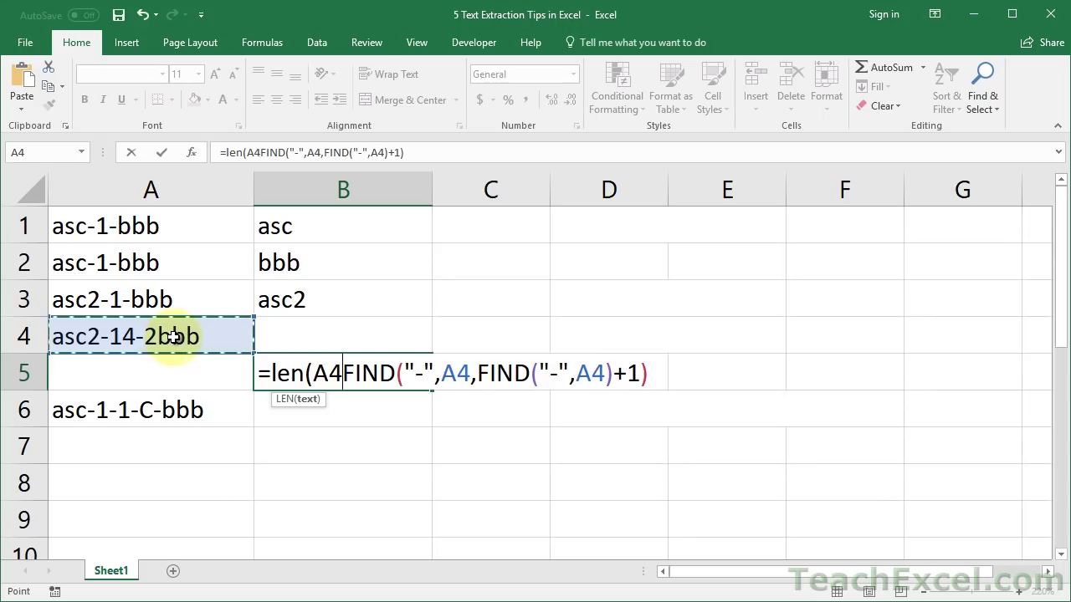
type(")-")
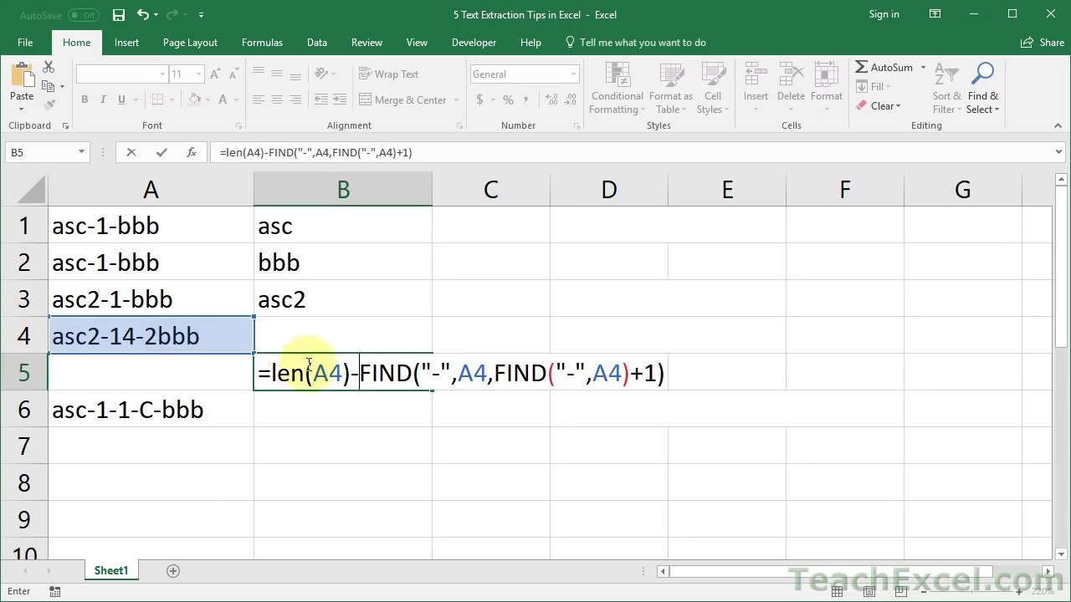
Evaluate the len(A4) part inside B5's formula, restore the function, and enter =LEN(A4)-FIND("-",A4,FIND("-",A4)+1)
left_click_drag(353, 373, 271, 384)
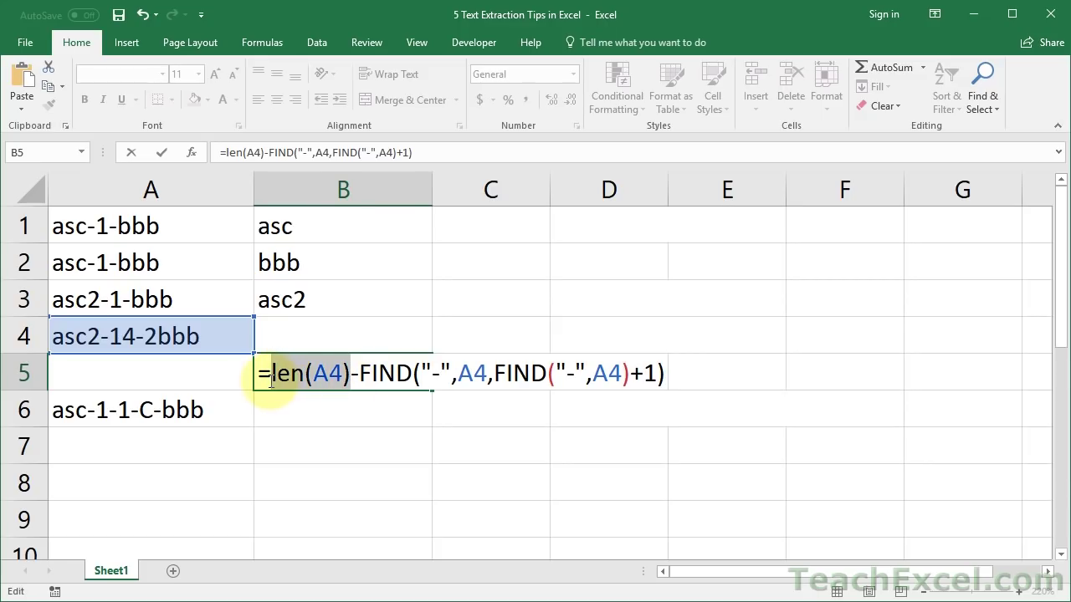
key("F9")
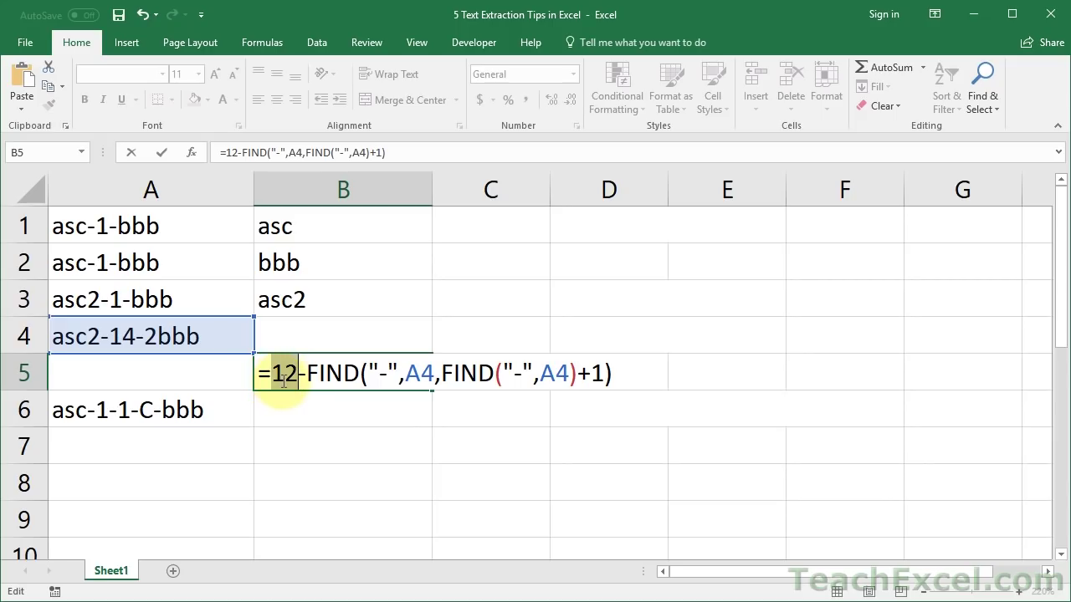
key("ctrl+z")
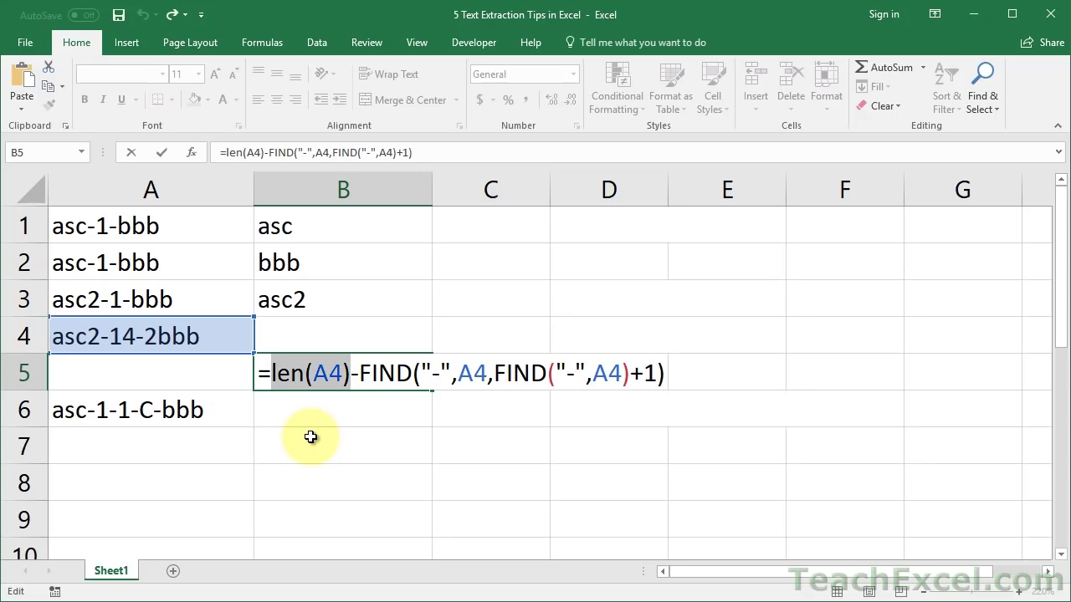
key("ctrl+Return")
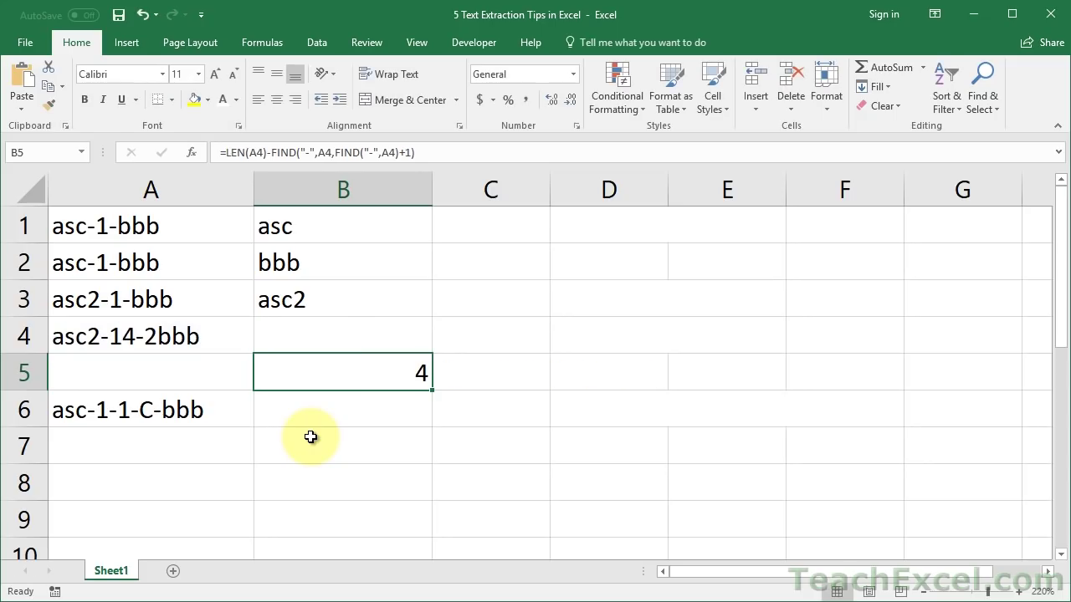
Test B5's formula by changing A4 to asc2-14-2babb and to ascsd2-14-2babb, and undo both edits
double_click(171, 339)
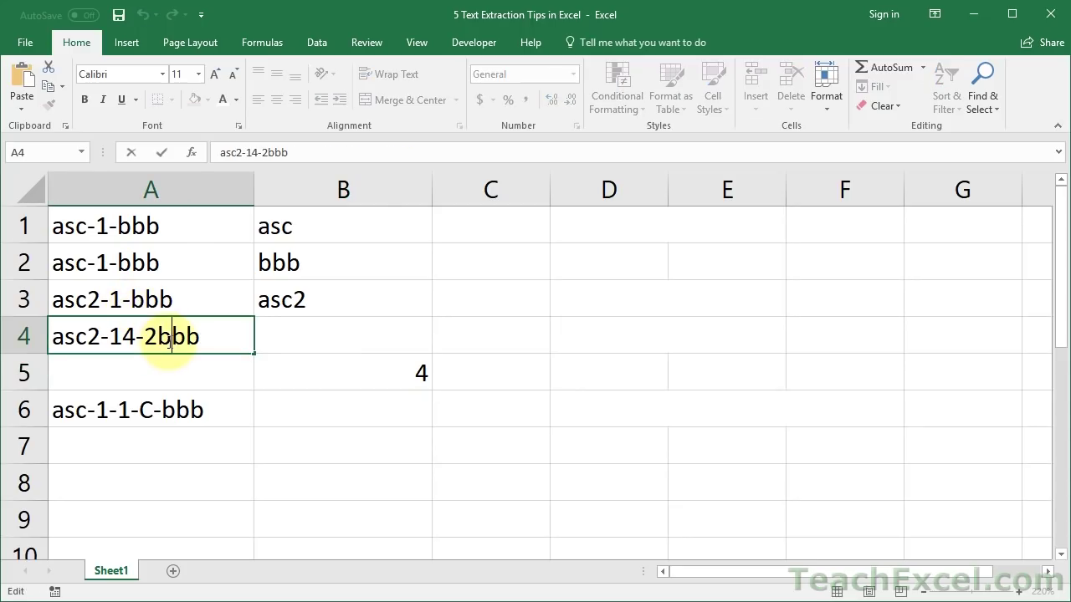
type("a")
key("ctrl+Return")
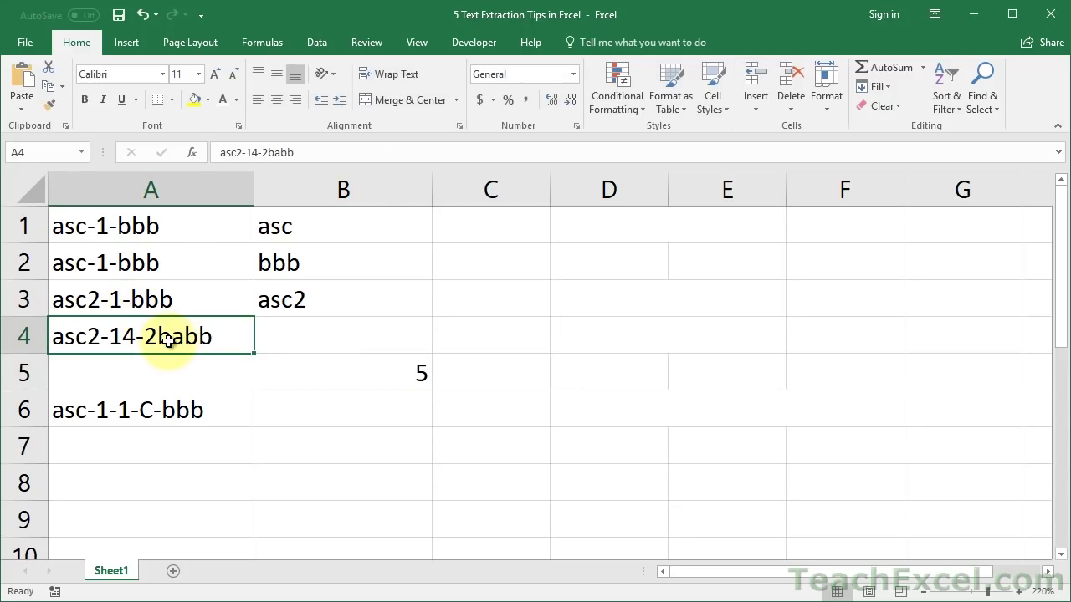
double_click(84, 332)
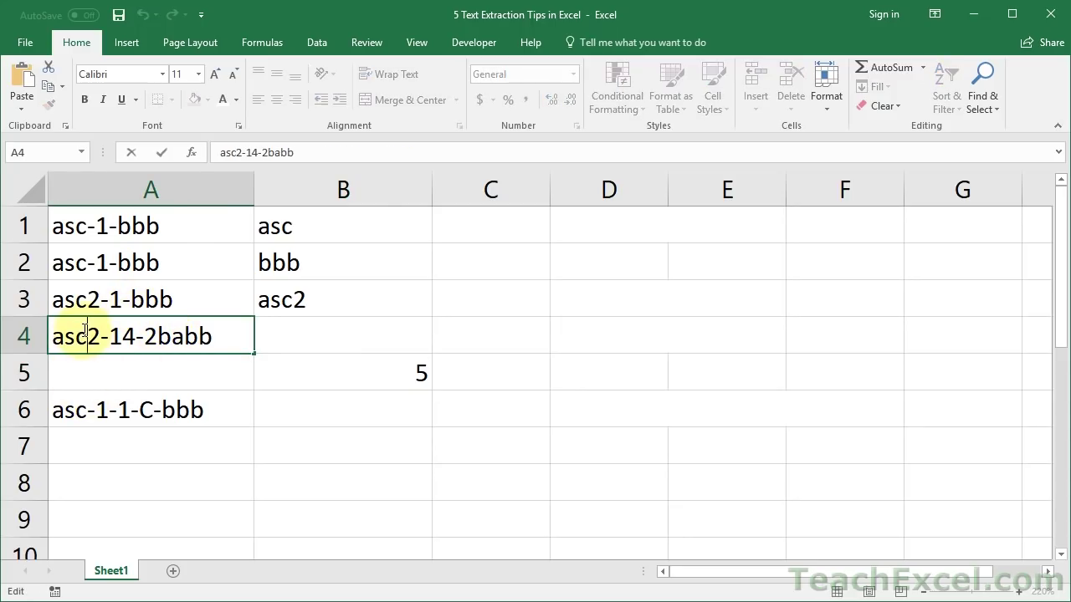
type("sd")
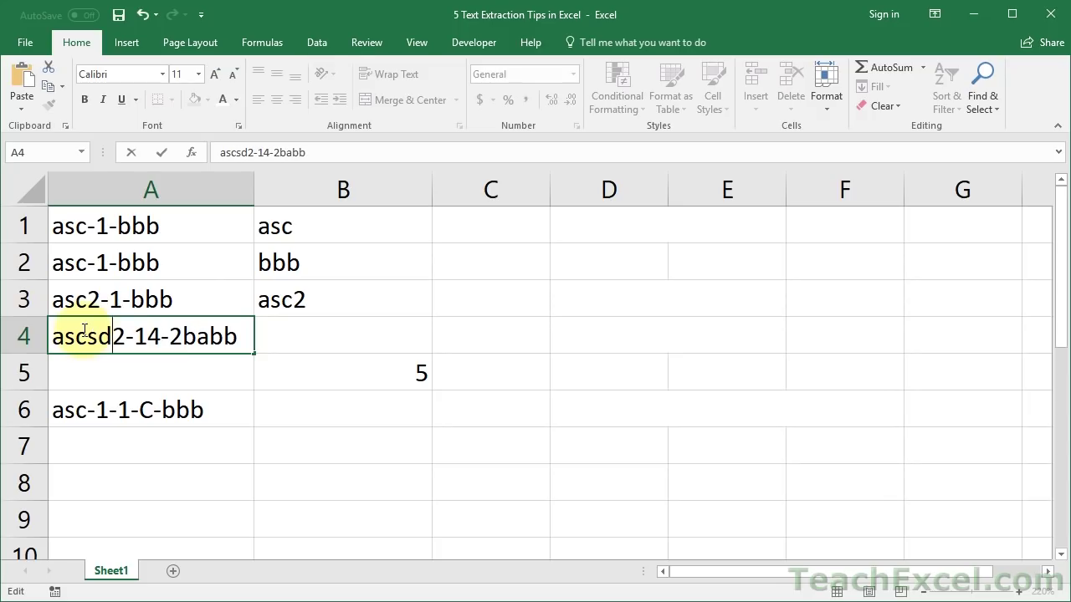
key("ctrl+Return")
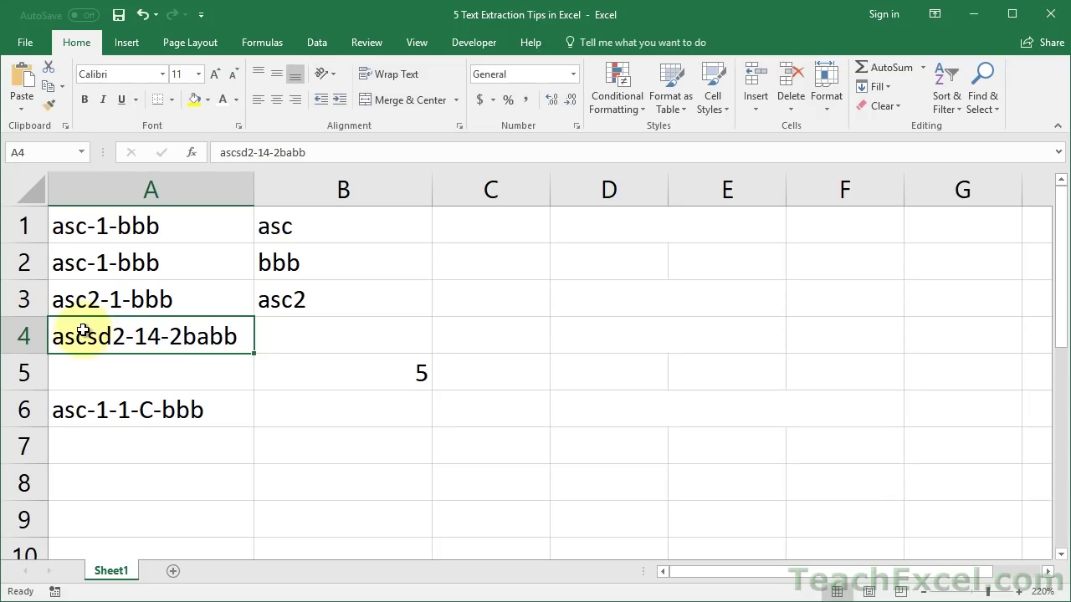
key("ctrl+z")
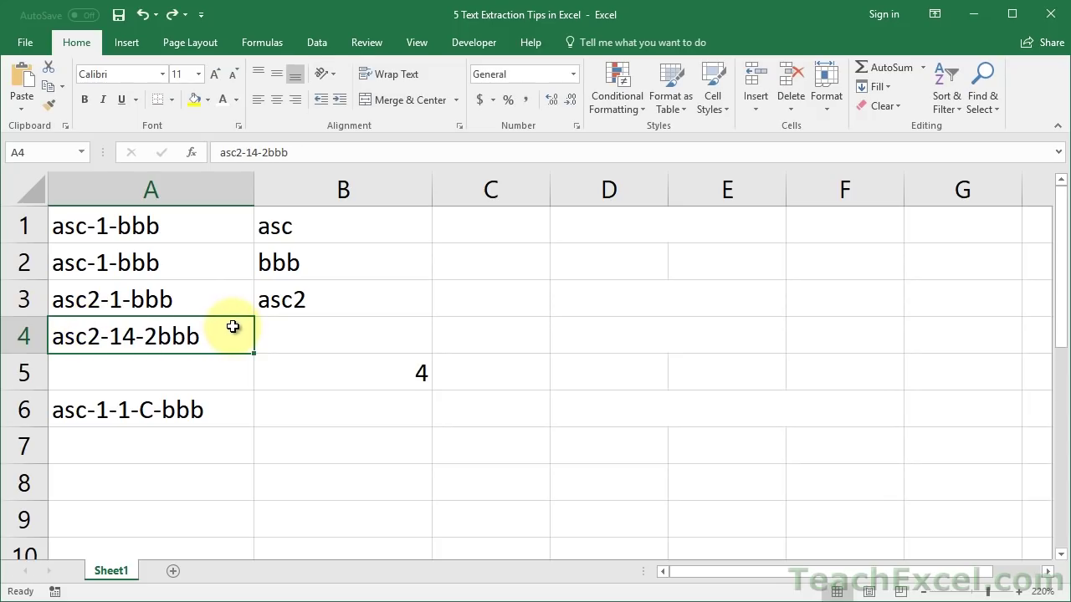
Copy LEN(A4)-FIND("-",A4,FIND("-",A4)+1) from cell B5 without the equals sign, leaving the cell's formula as it is
double_click(277, 370)
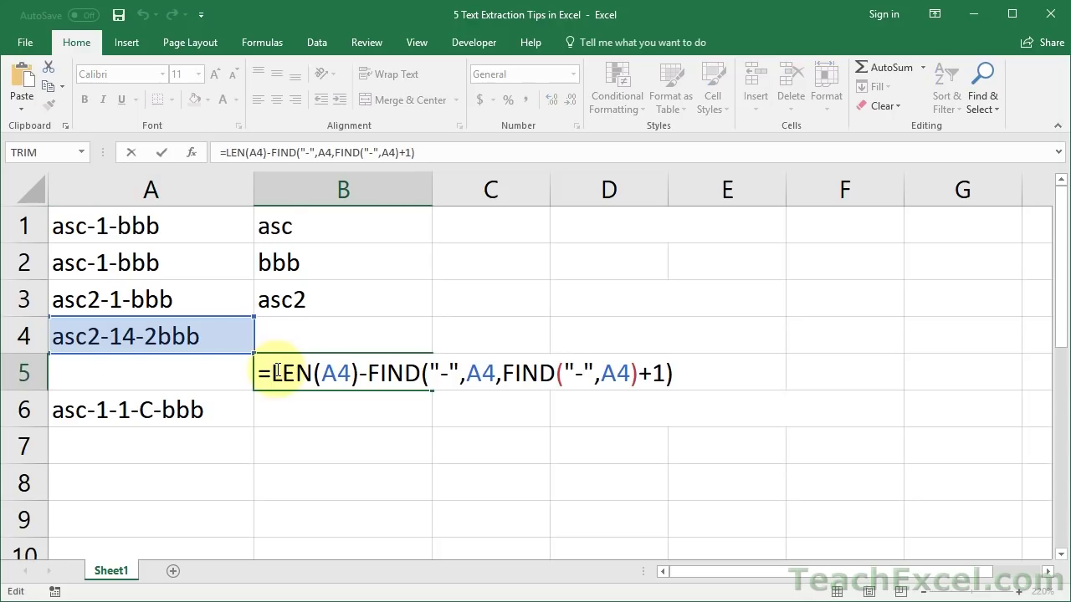
left_click_drag(276, 370, 695, 371)
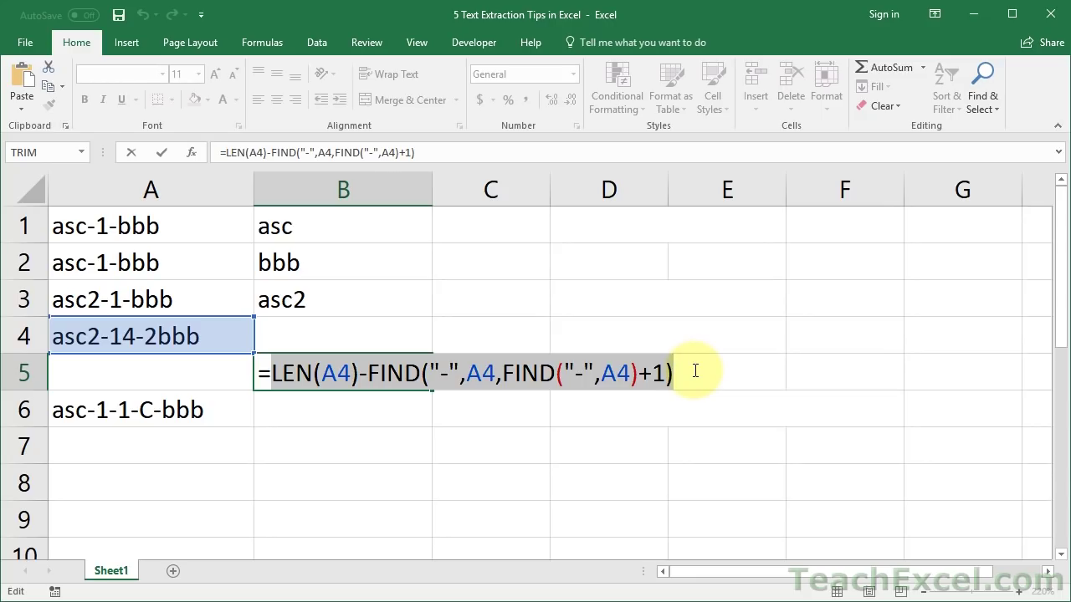
key("Escape")
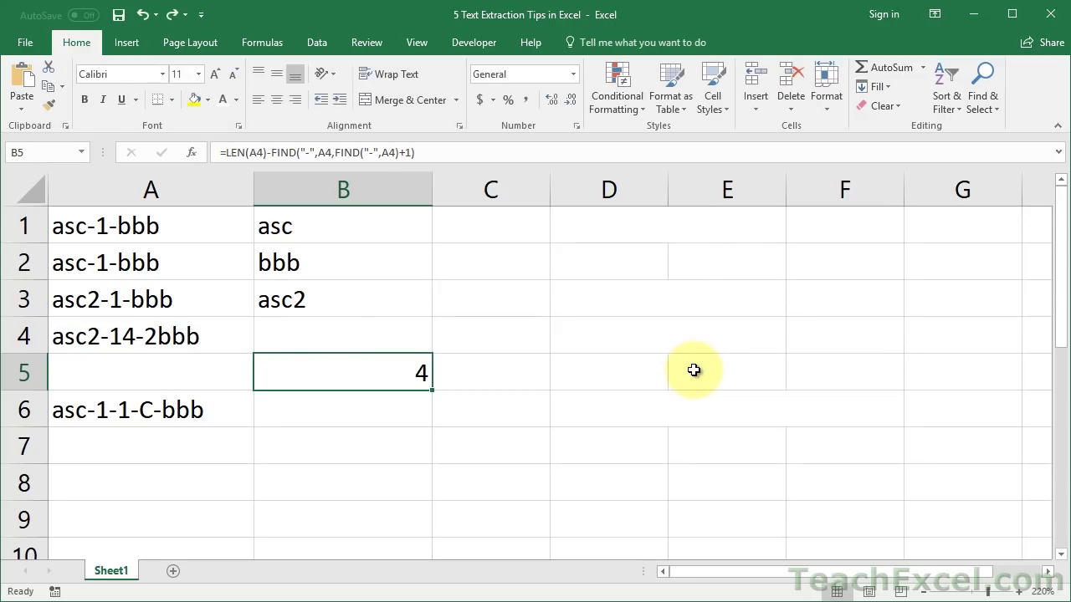
Enter =RIGHT(A4,LEN(A4)-FIND("-",A4,FIND("-",A4)+1)) in cell B4, using the copied formula as the number of characters
double_click(281, 333)
type("=righ")
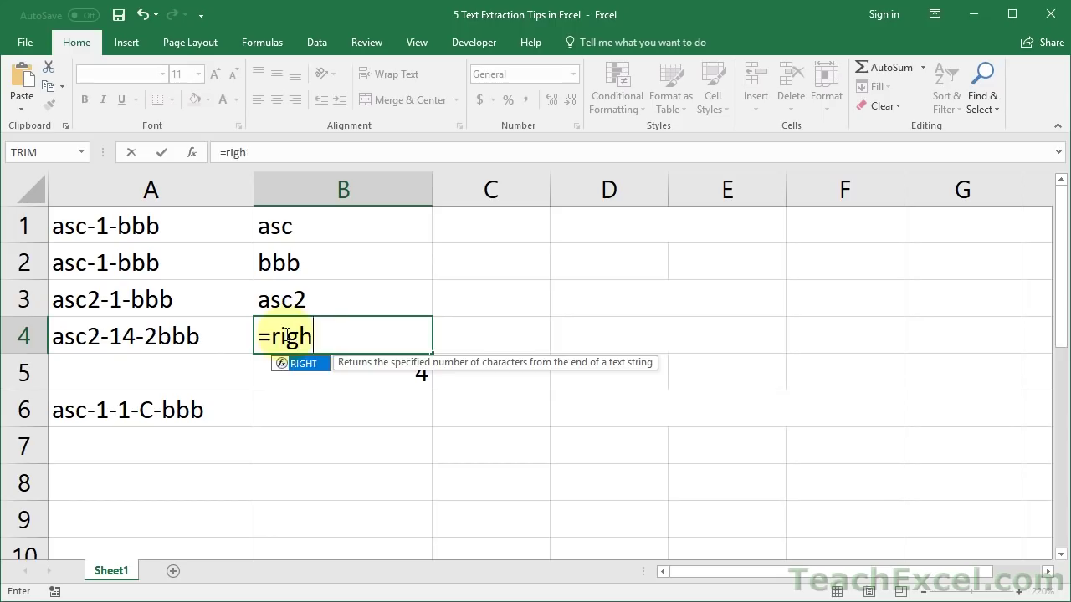
key("Tab")
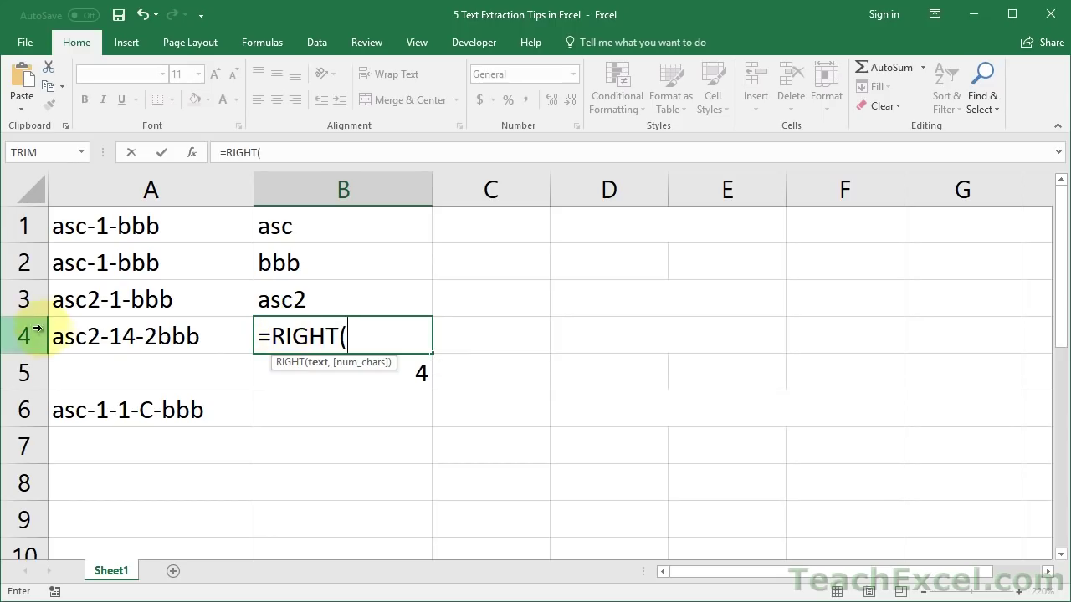
left_click(72, 338)
type(",")
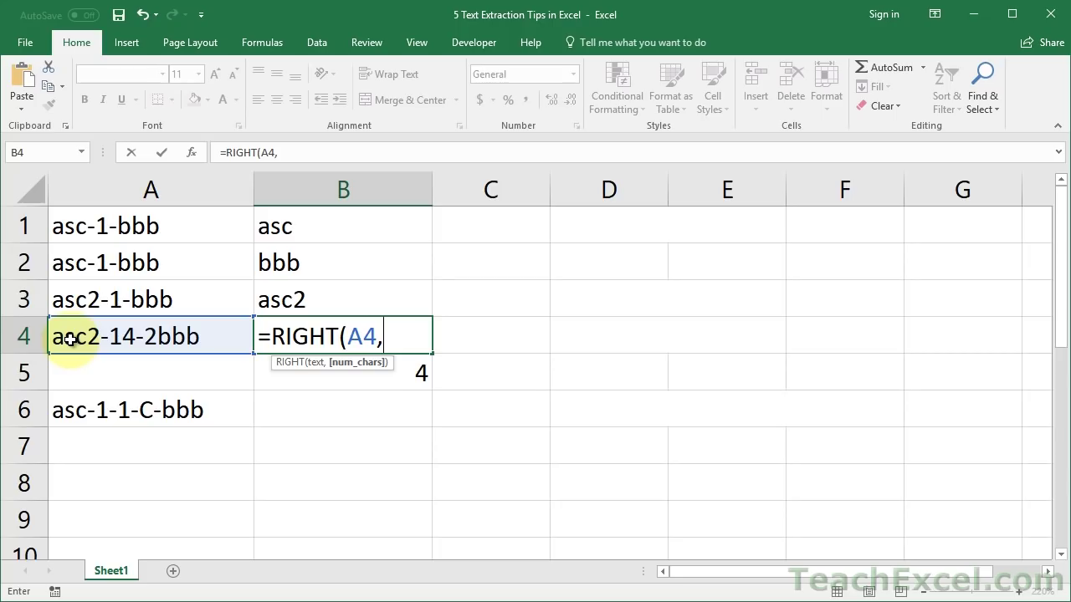
key("ctrl+v")
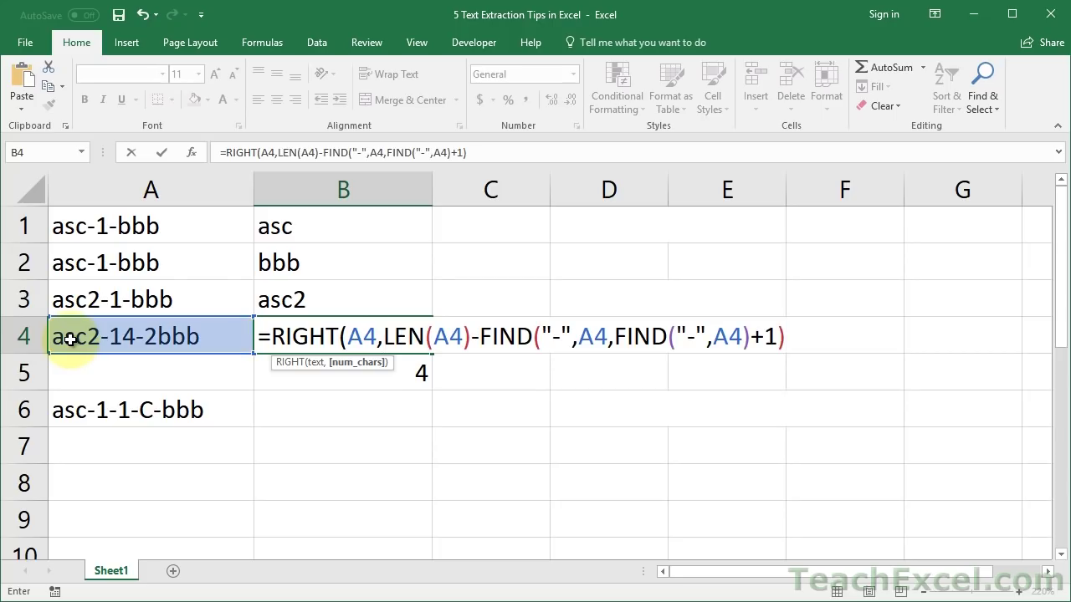
type(")")
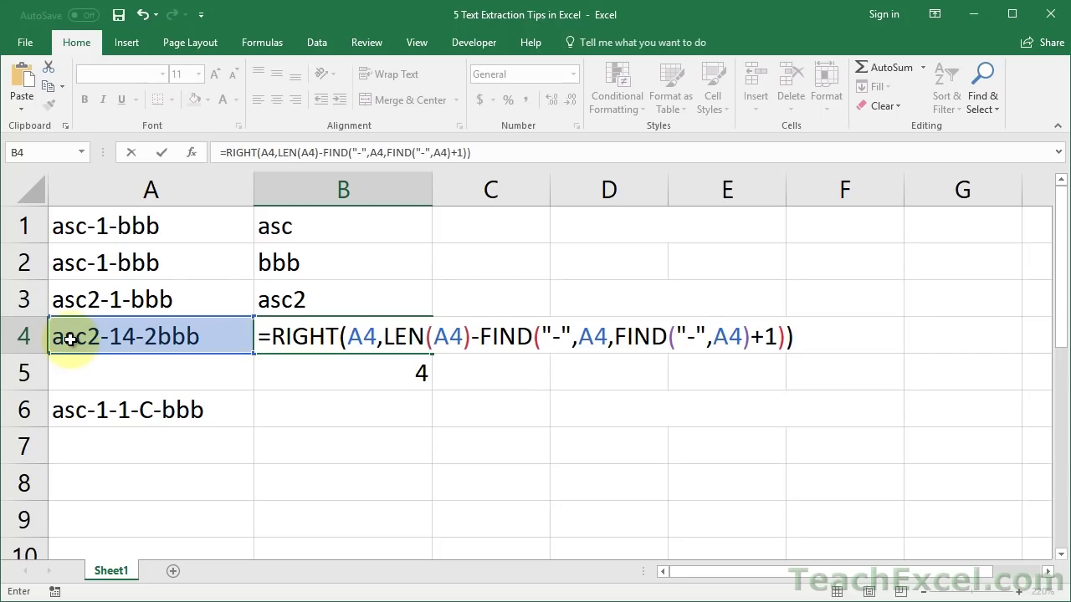
key("ctrl+Return")
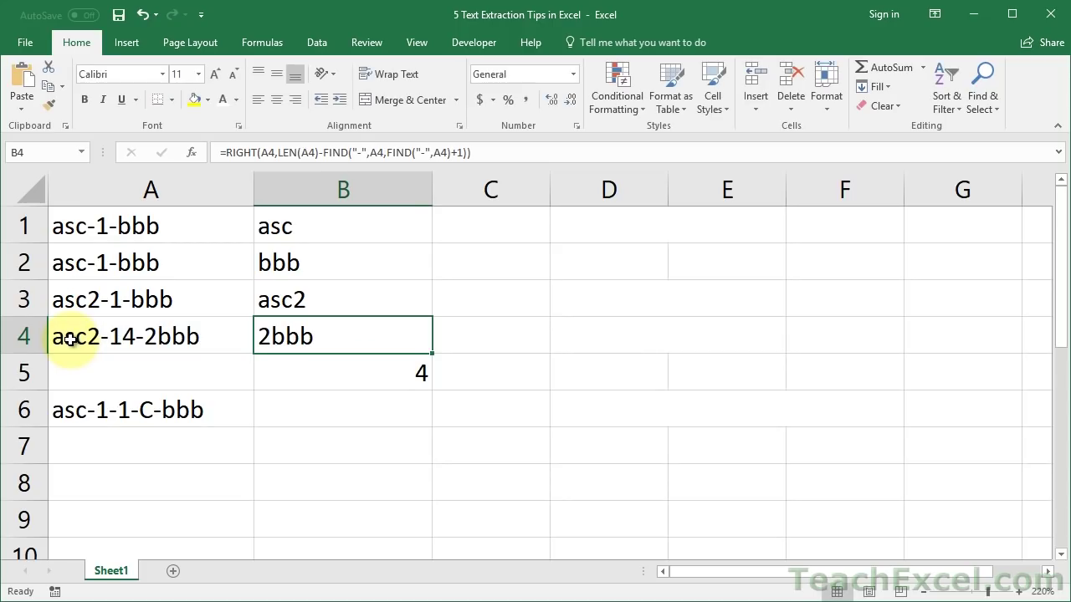
Test B4's RIGHT formula by changing the code in A4 to asac2-14-2bbb and to asac2-14-2aabbb
double_click(72, 339)
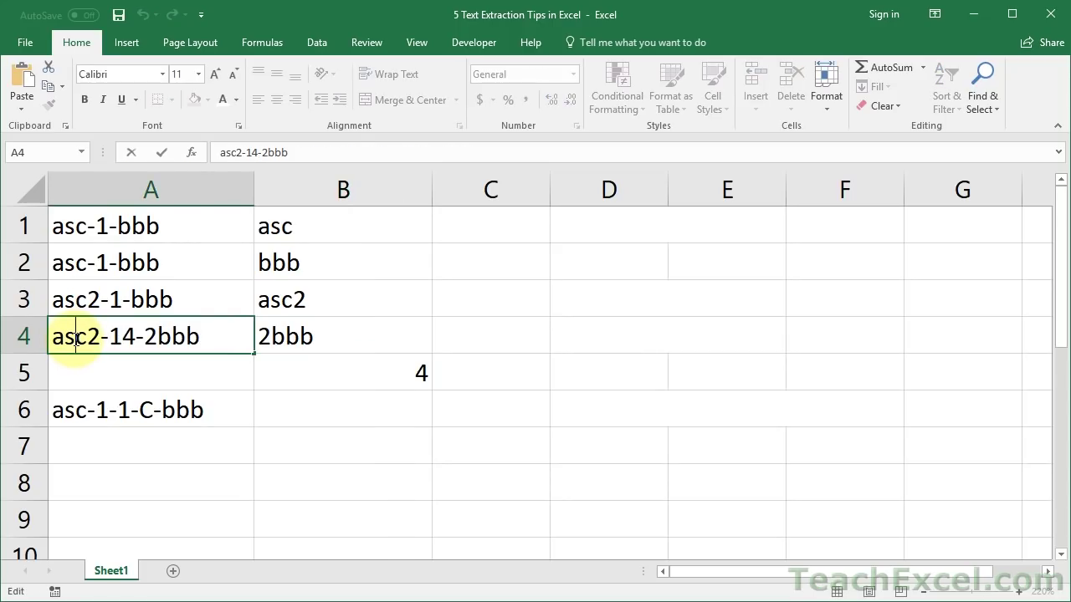
type("a")
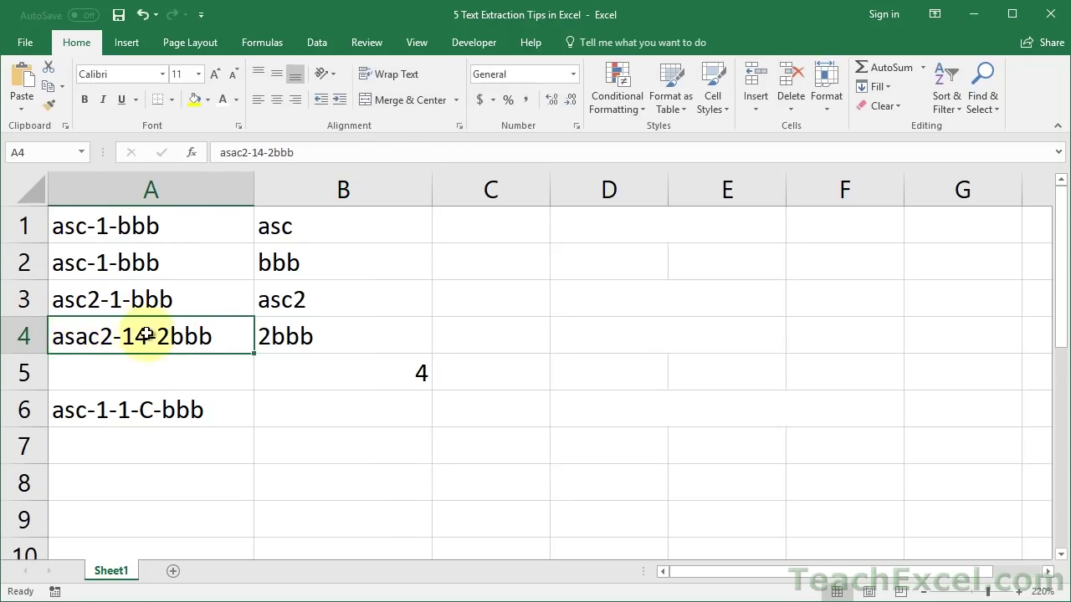
left_click(175, 341)
type("aa")
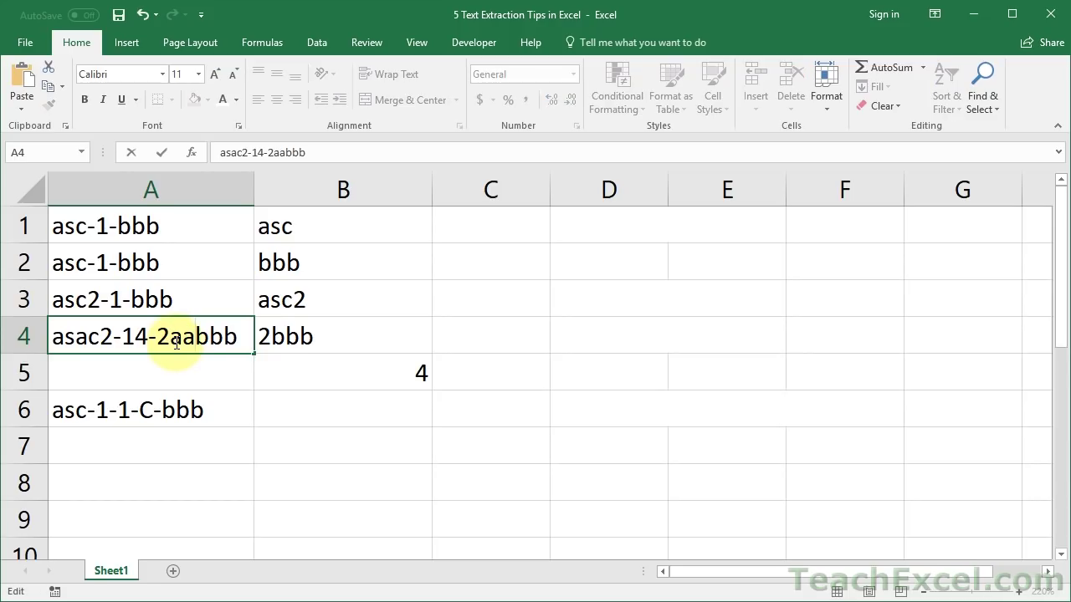
key("ctrl+Return")
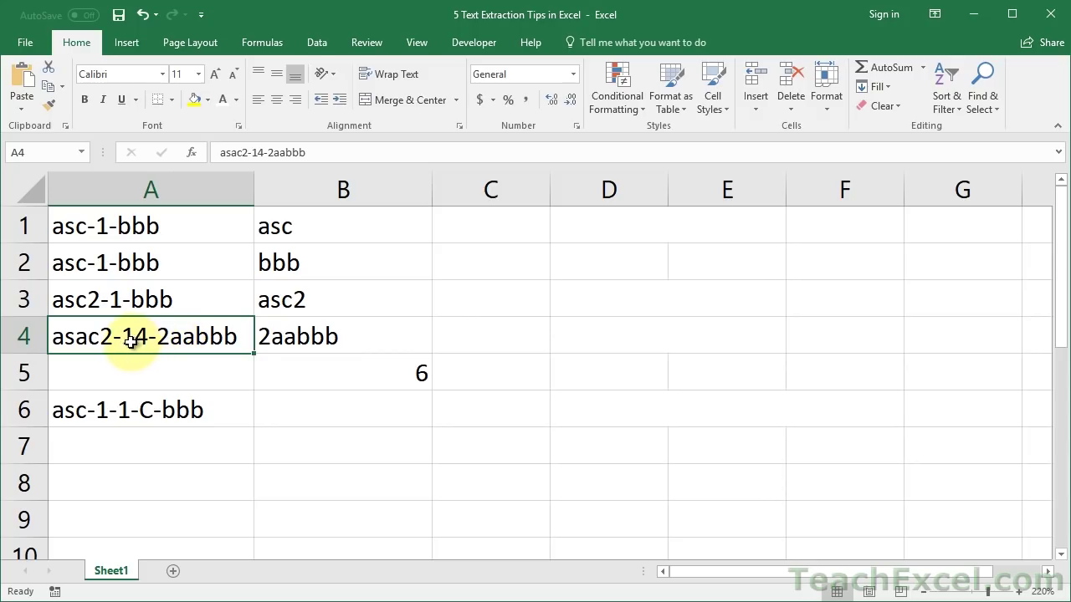
Test B4's RIGHT formula against an additional dash by changing the code in A4 to asac2-1-4-2aabbb
double_click(134, 339)
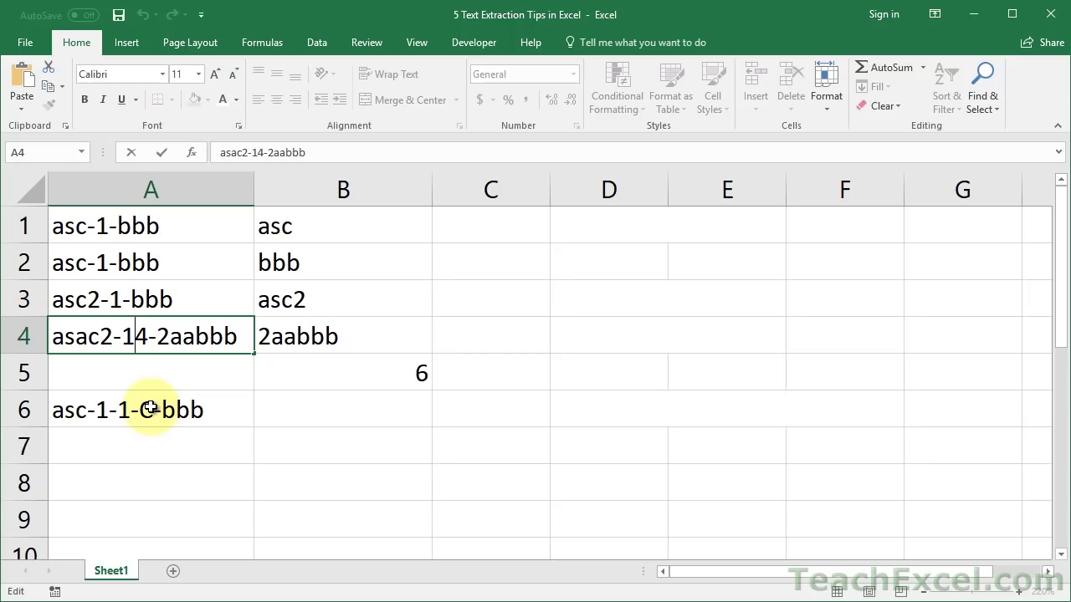
type("-")
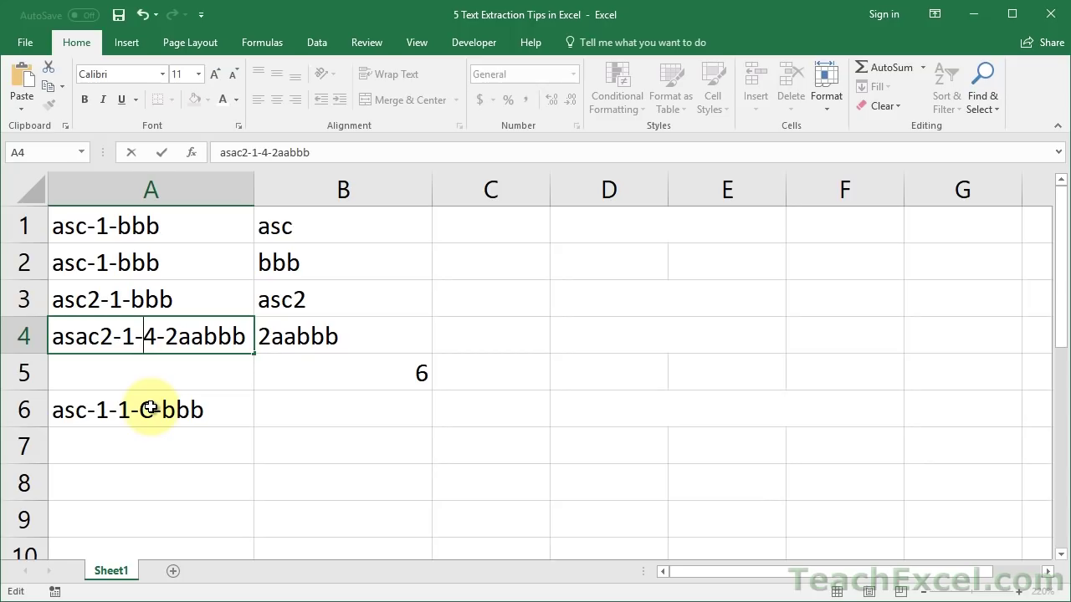
key("ctrl+Return")
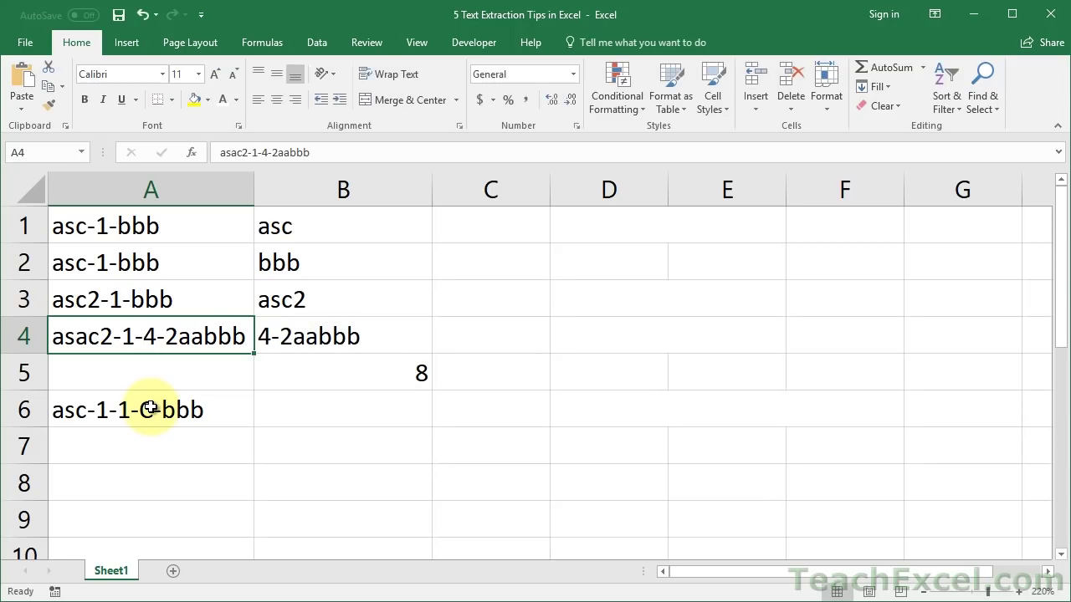
Change the code in A4 to asac2-1-2bbb by removing the extra segment and both a's from the last part
double_click(154, 336)
key("BackSpace")
key("BackSpace")
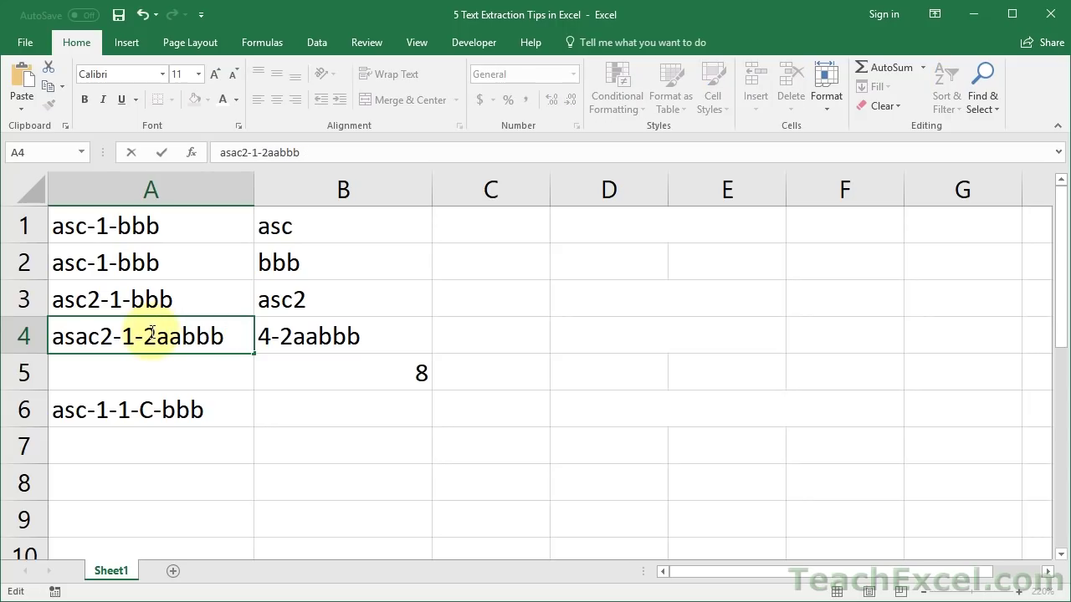
key("Right")
key("Right")
key("Delete")
key("Delete")
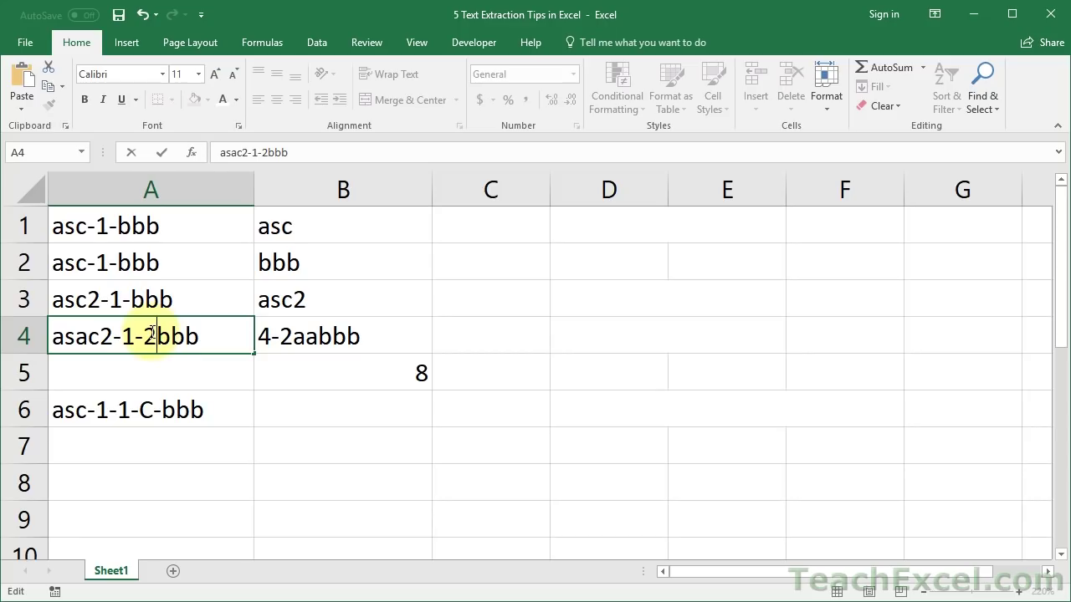
key("ctrl+Return")
Review the arguments of the RIGHT formula in cell B4 and close it
left_click(418, 342)
double_click(413, 338)
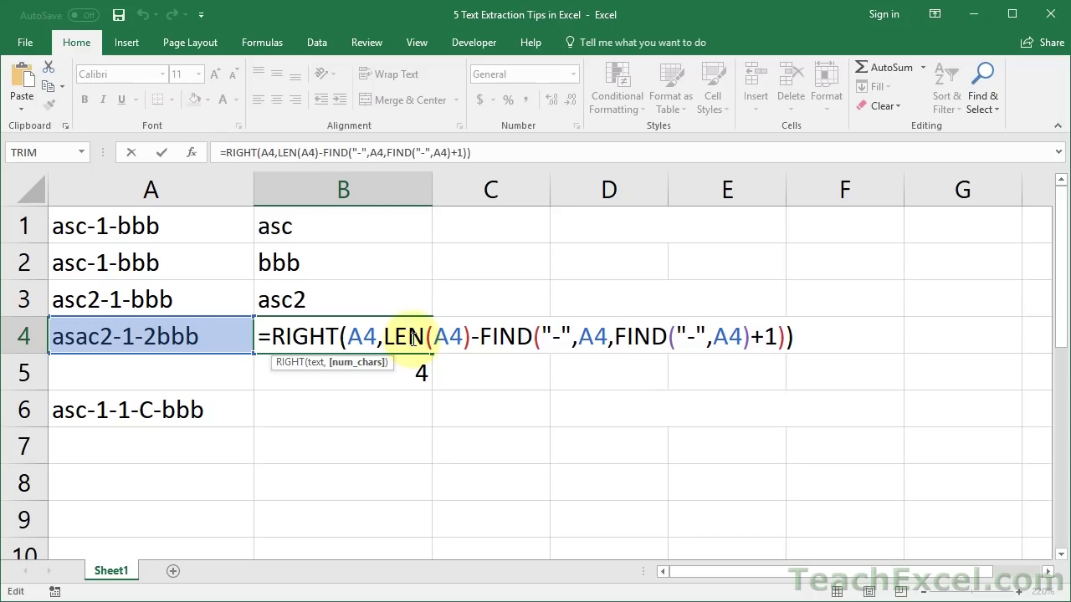
key("ctrl+Return")
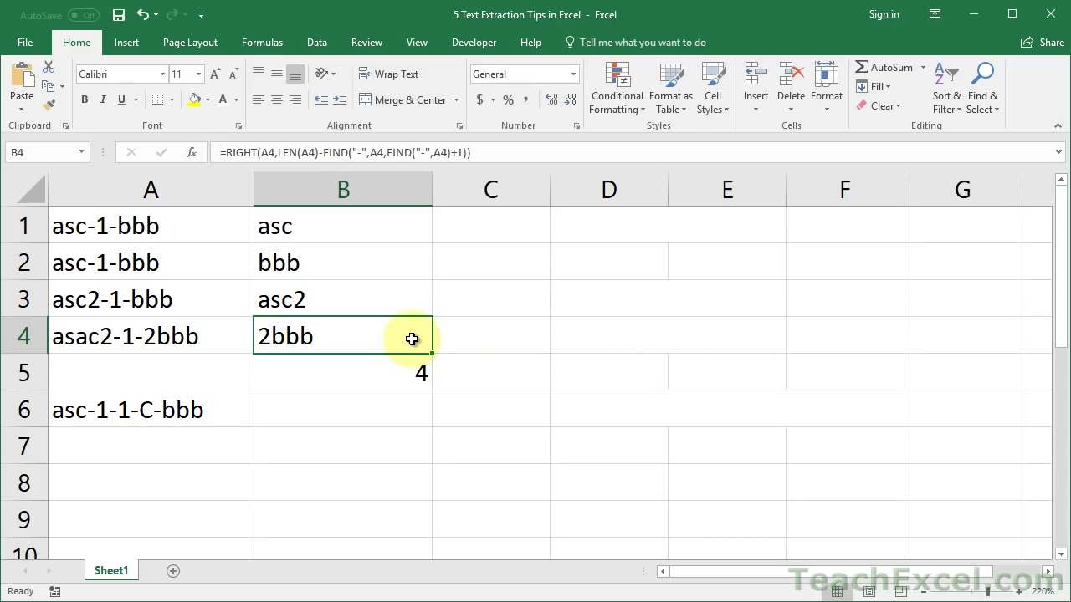
Clear the helper formula from cell B5
key("Down")
key("Delete")
key("Down")
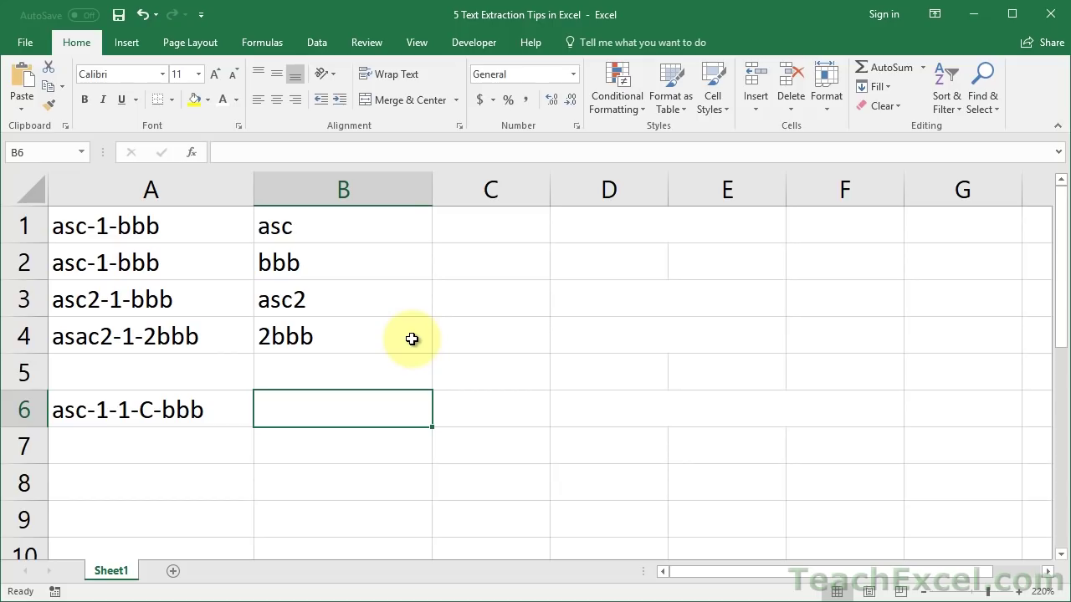
Write =RIGHT(A6,LEN(A6)-FIND("|",SUBSTITUTE(A6,"-","|",LEN(A6)-LEN(SUBSTITUTE(A6,"-",""))))) in cell B6
left_click(197, 407)
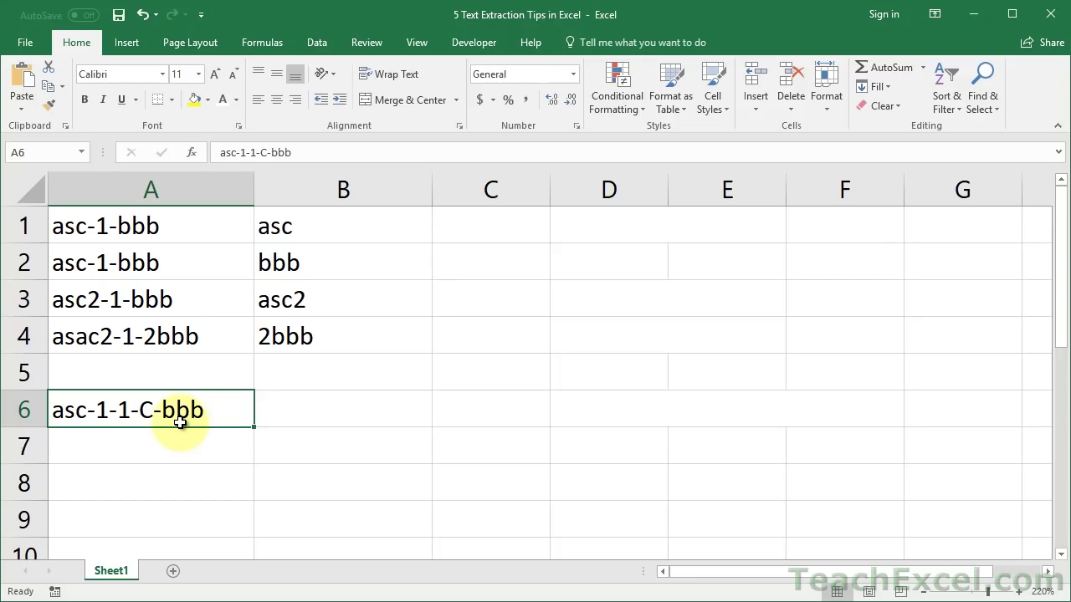
left_click(382, 422)
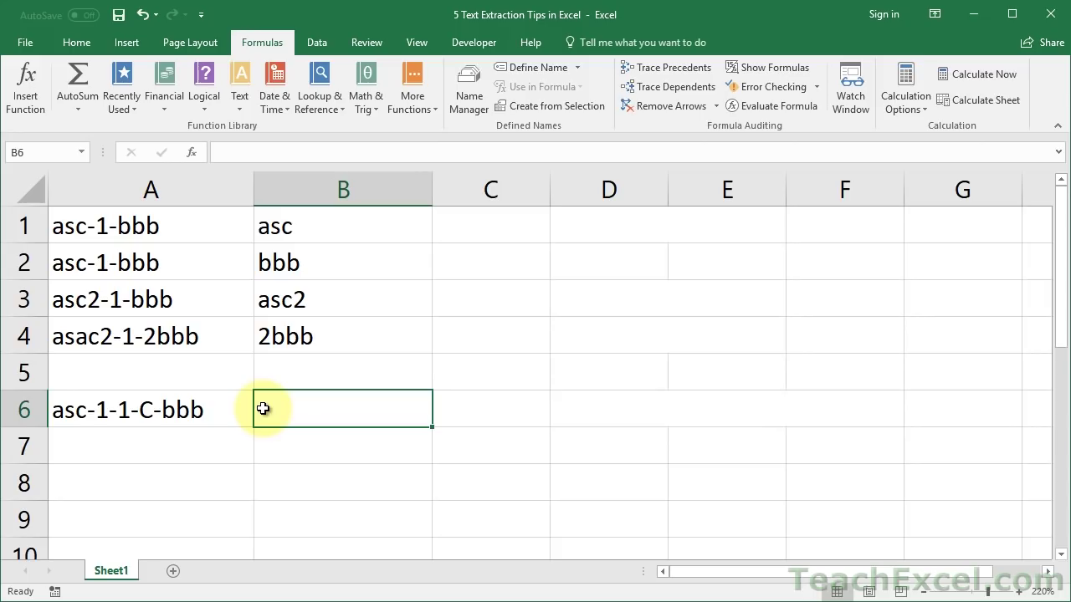
double_click(263, 408)
type("=RIGHT(A6,LEN(A6)-FIND(\"|\",SUBSTITUTE(A6,\"-\",\"|\",LEN(A6)-LEN(SUBSTITUTE(A6,\"-\",\"\")))))")
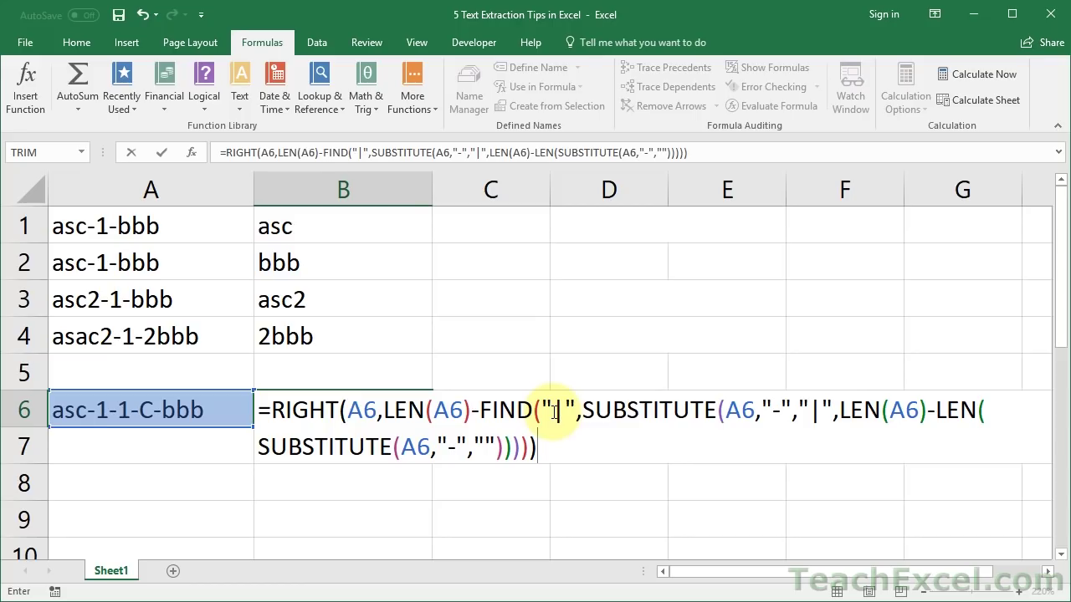
Highlight both pipe characters in B6's formula, try a space as the first SUBSTITUTE's old text, and undo that replacement
left_click_drag(555, 411, 568, 414)
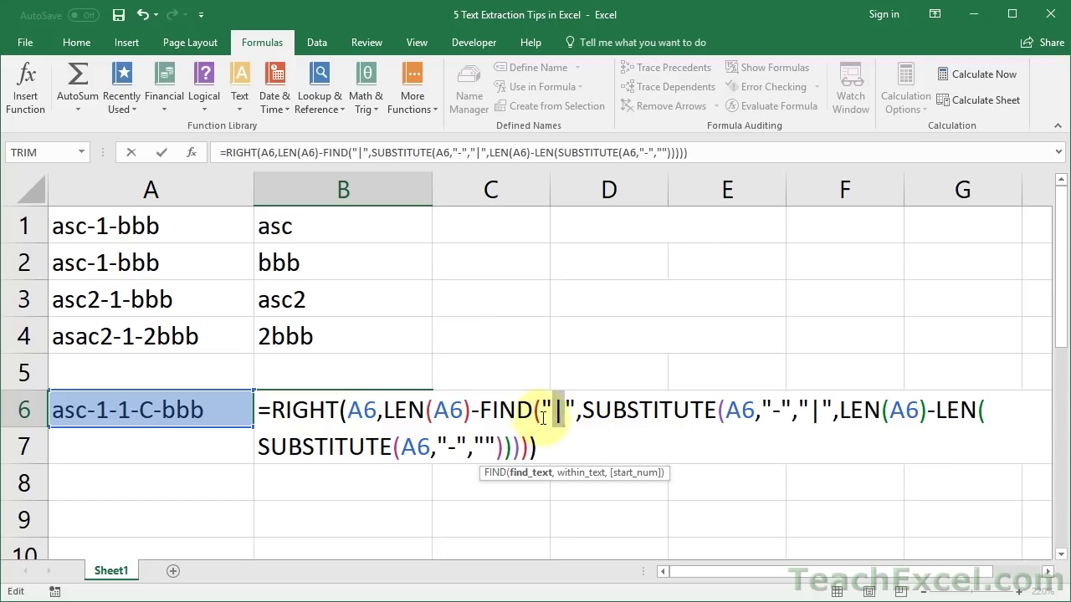
left_click_drag(808, 412, 820, 416)
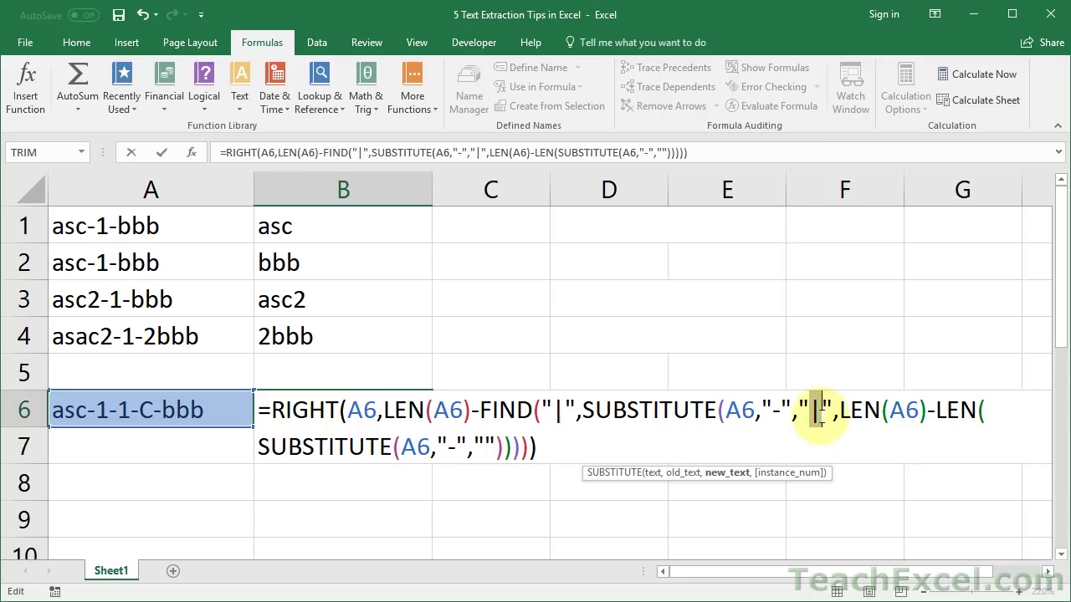
left_click(771, 411)
left_click_drag(771, 411, 779, 411)
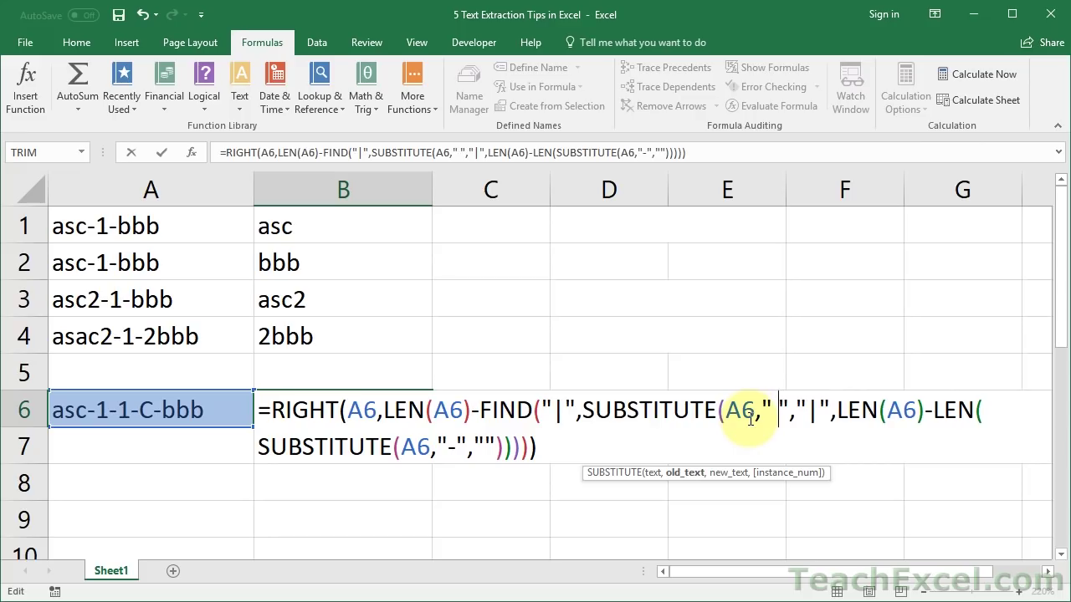
key("ctrl+z")
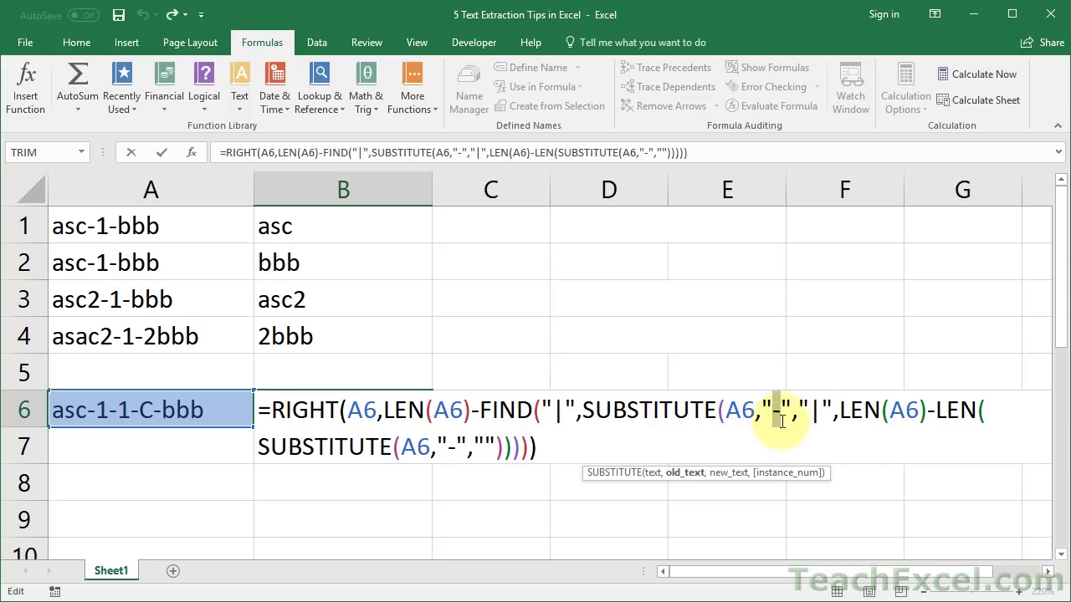
Highlight the dash in the second SUBSTITUTE and the pipe in FIND, and discard the formula entry in B6
left_click_drag(447, 450, 458, 449)
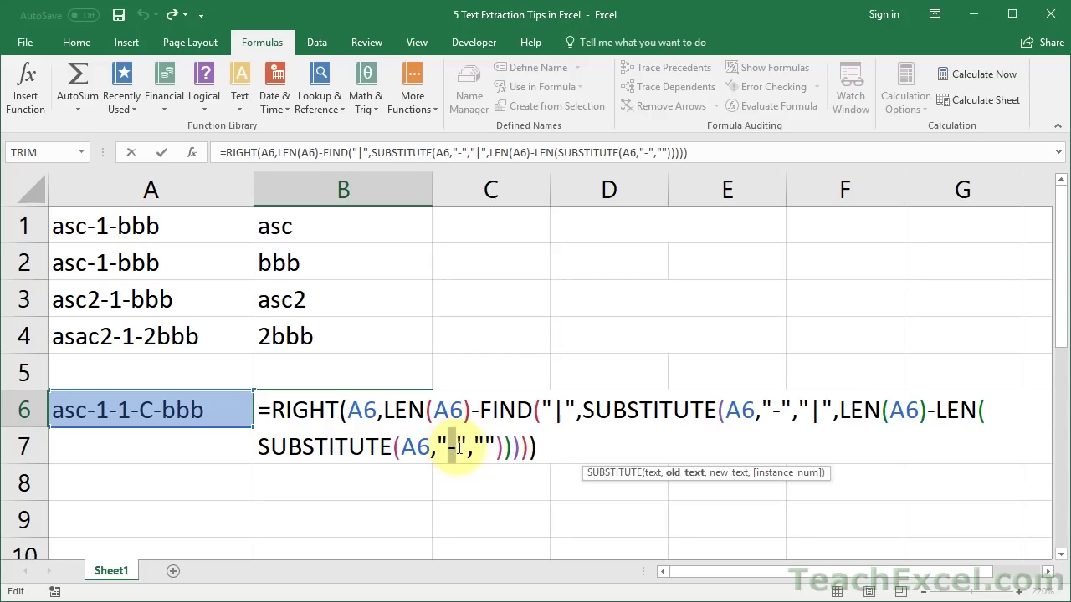
left_click(457, 450)
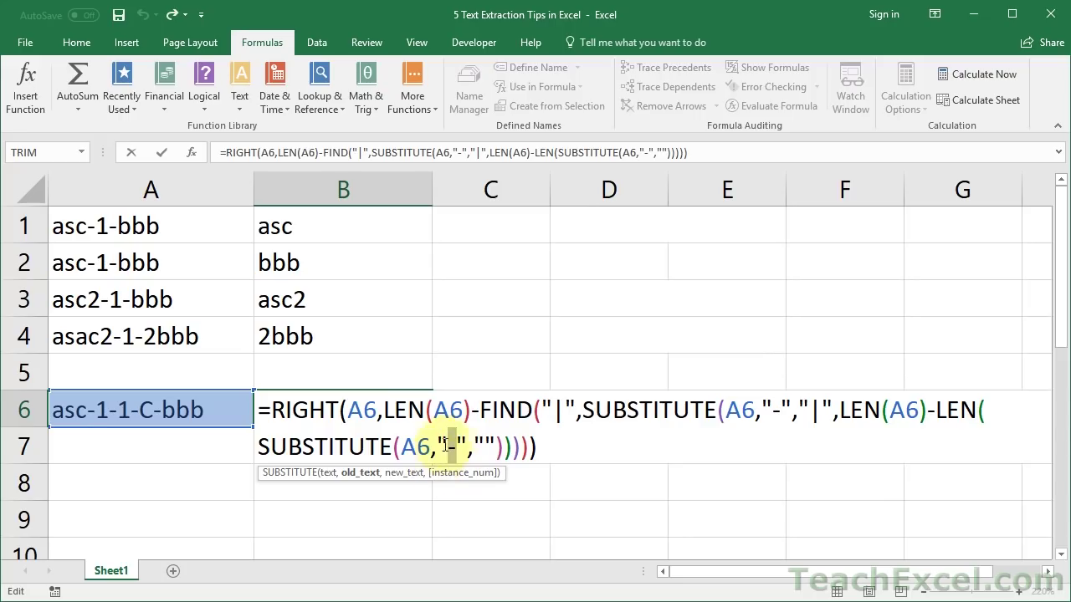
left_click_drag(554, 409, 567, 410)
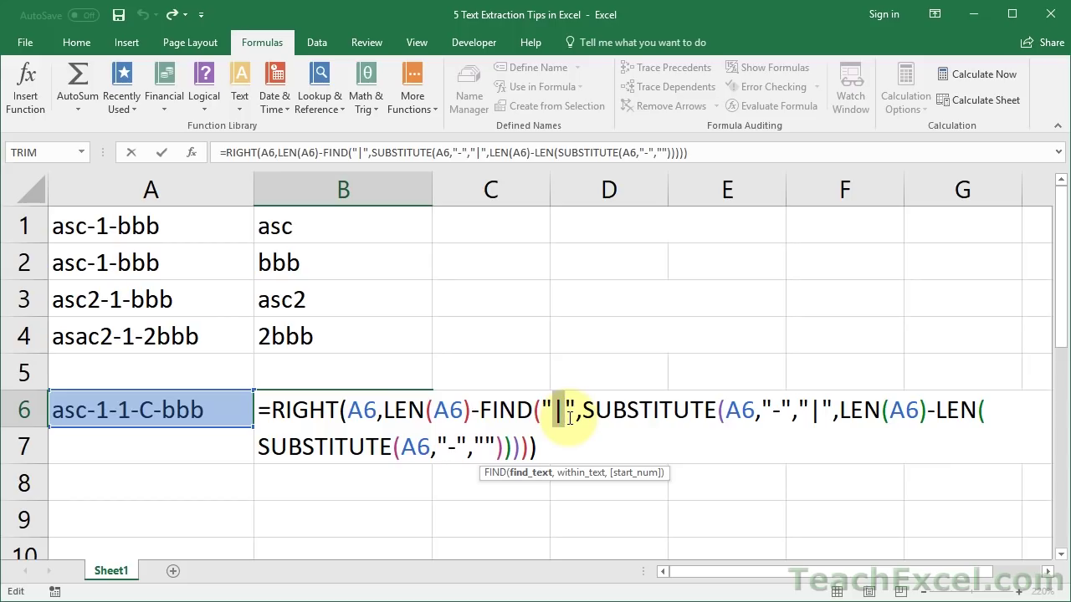
key("Escape")
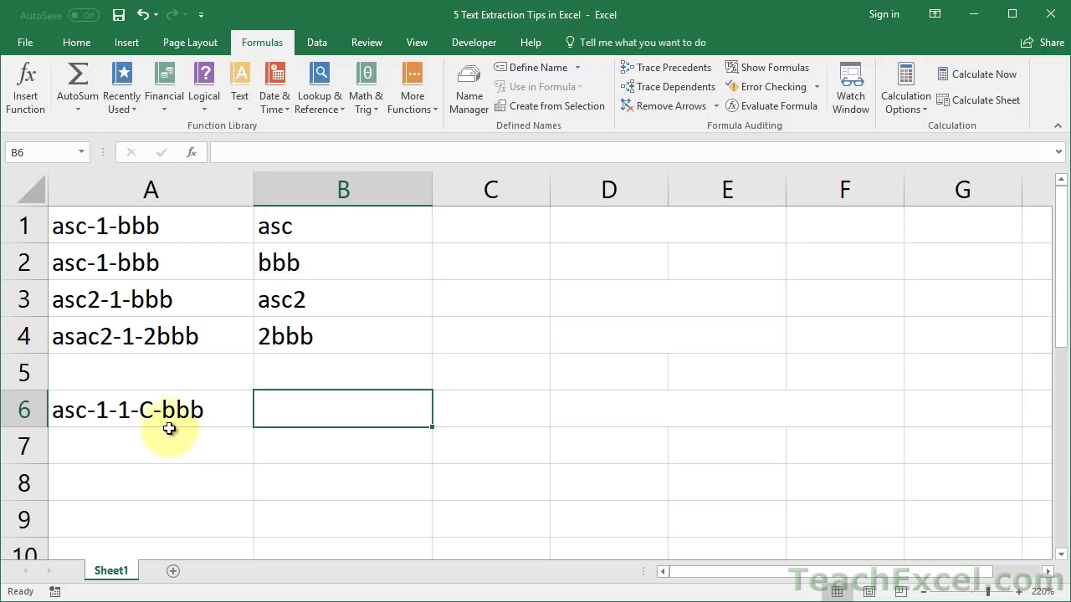
Highlight the last dash and the whole code in A6, try deleting the first dash, and undo the deletion
double_click(153, 410)
left_click_drag(153, 411, 161, 410)
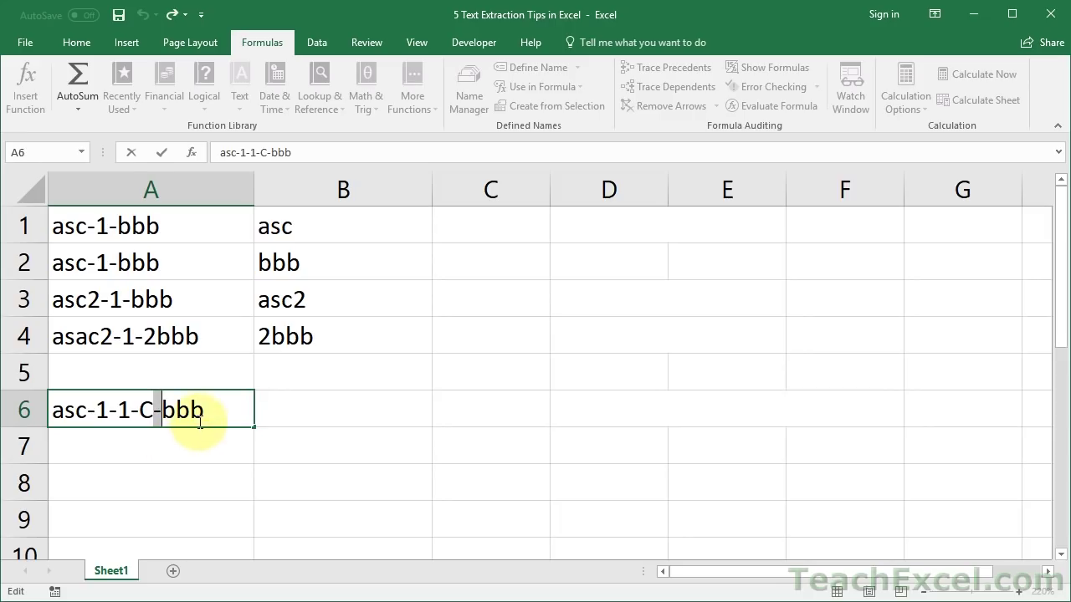
left_click_drag(222, 408, 49, 416)
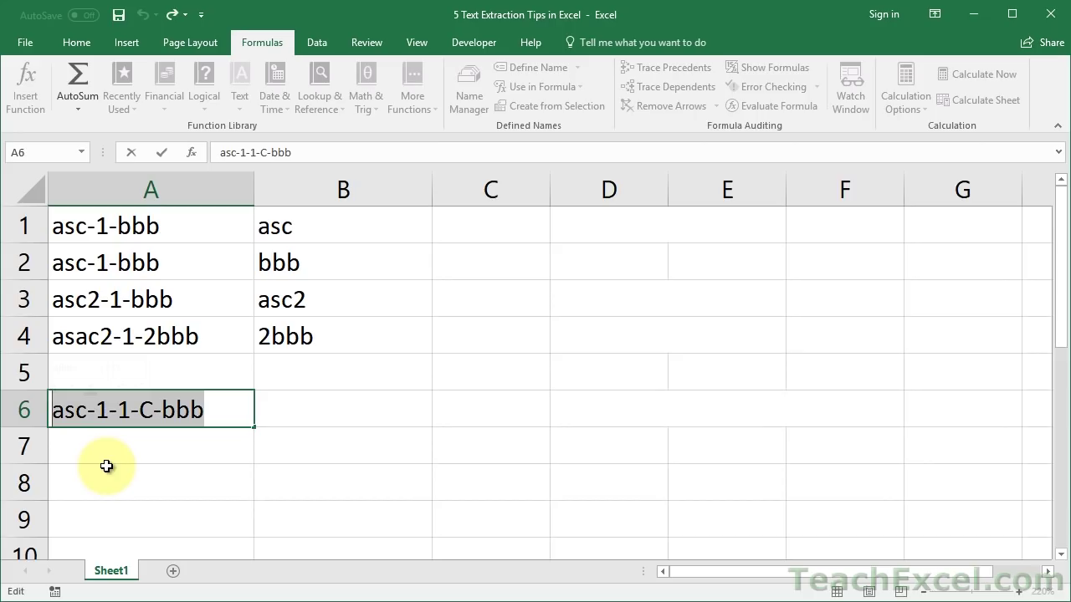
left_click(89, 414)
double_click(93, 410)
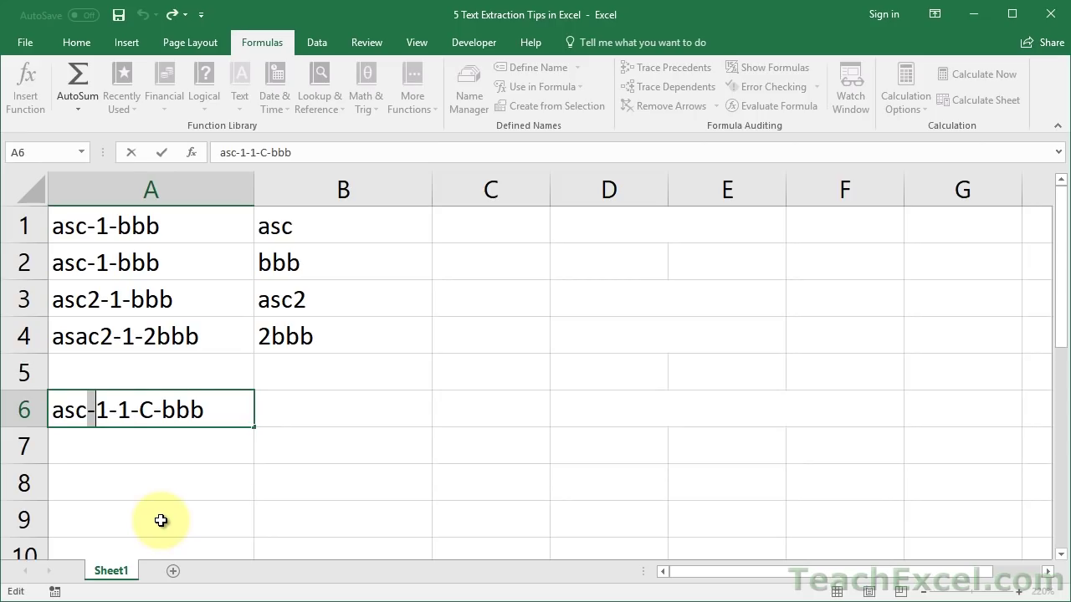
key("Delete")
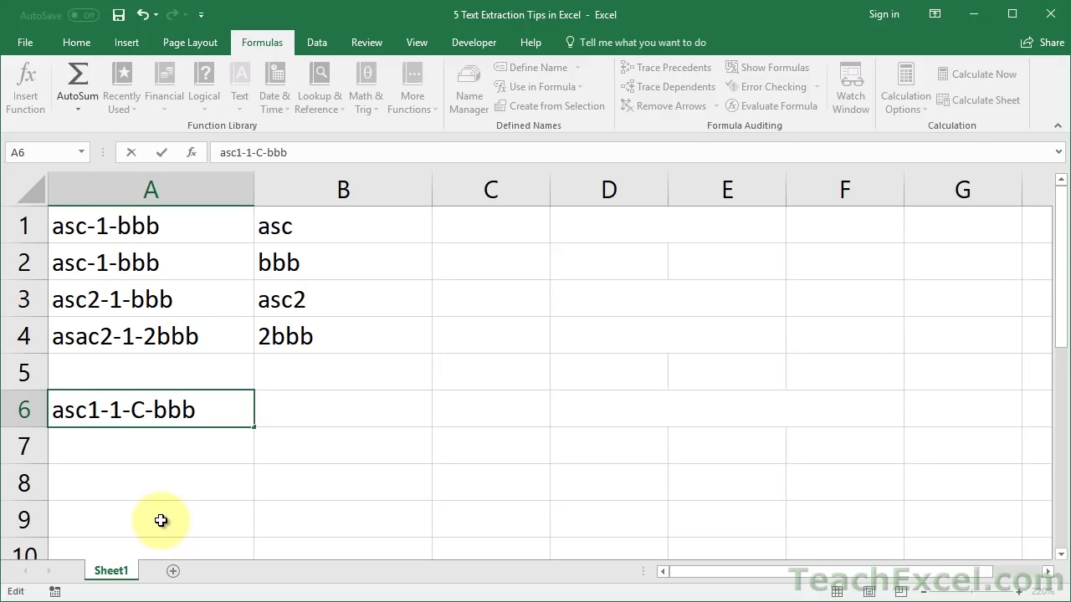
key("ctrl+z")
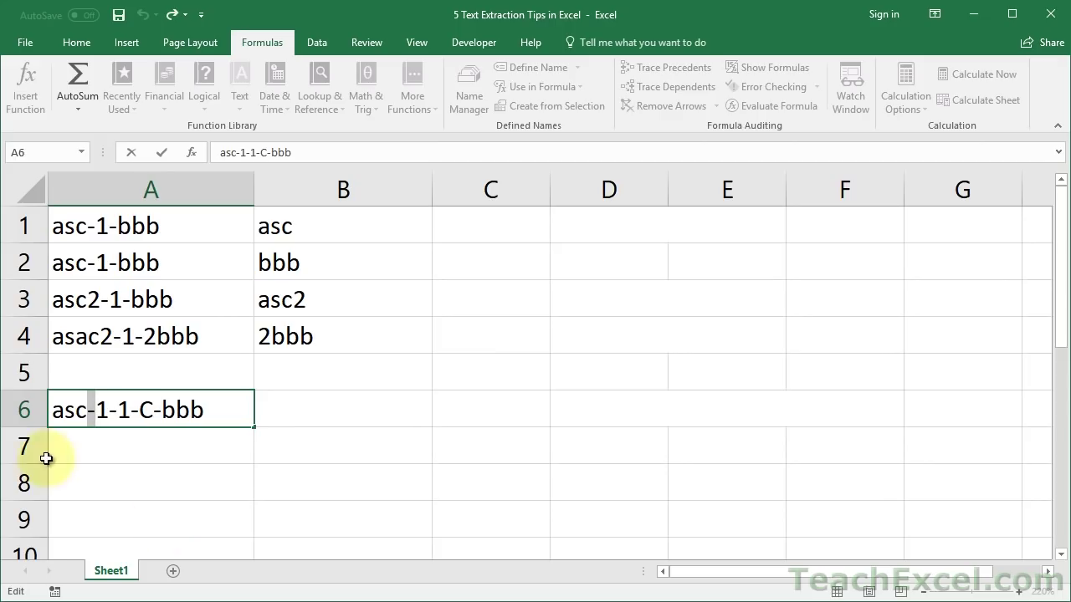
Try removing every dash from the code in A6 to get asc11Cbbb, and cancel the edit
left_click_drag(51, 410, 204, 410)
left_click(161, 410)
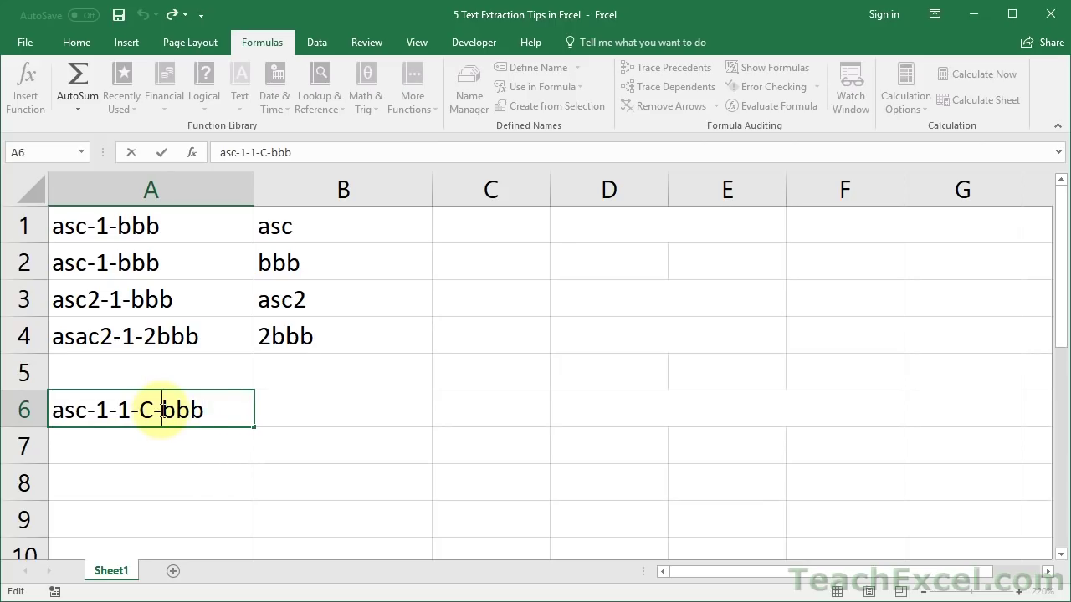
key("BackSpace")
key("Left")
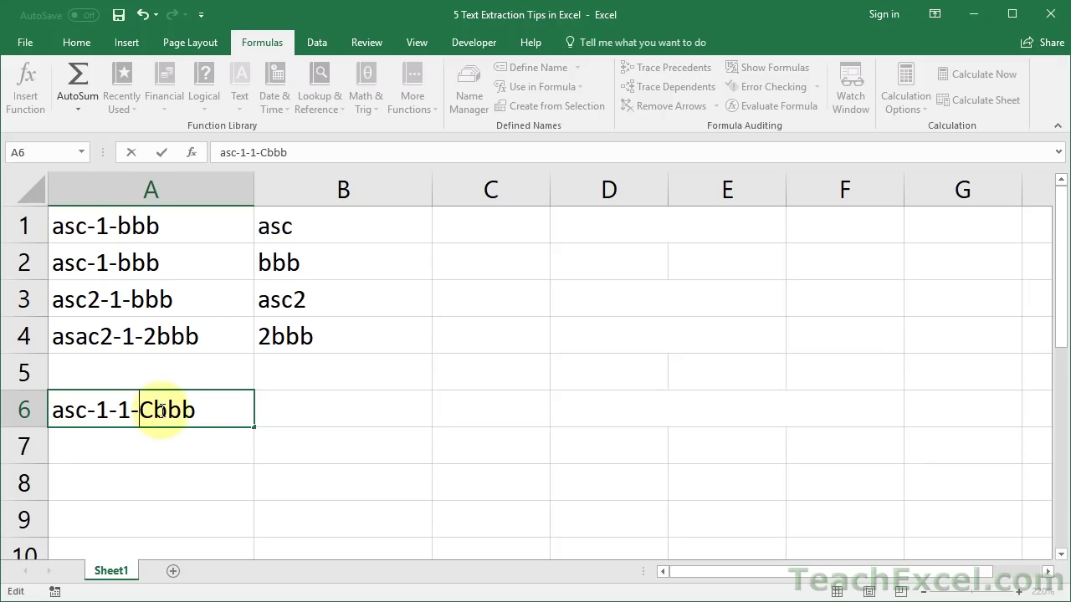
key("BackSpace")
key("Left")
key("BackSpace")
key("Left")
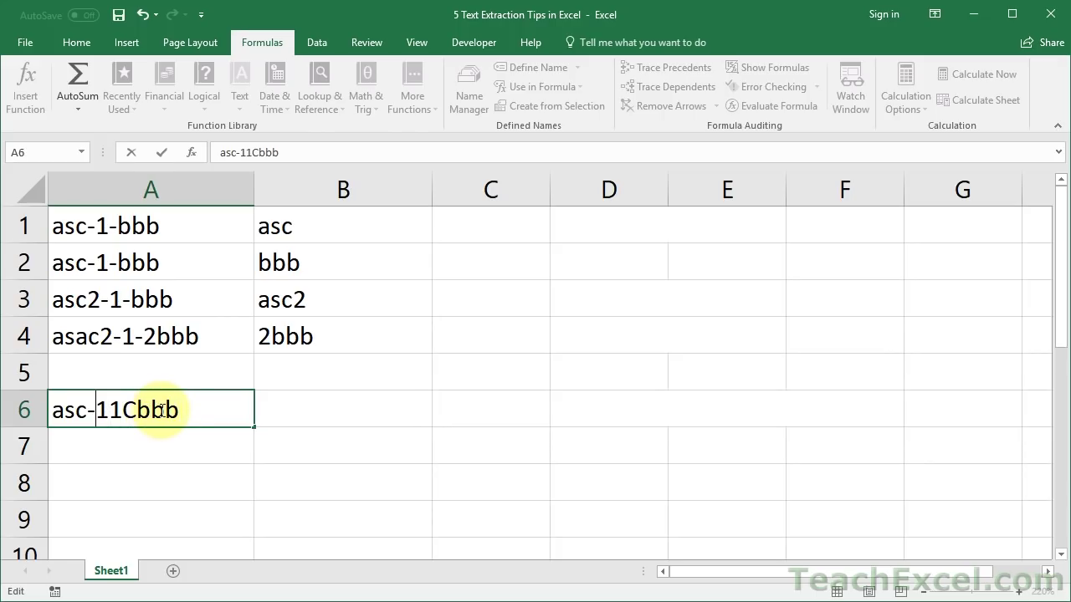
key("BackSpace")
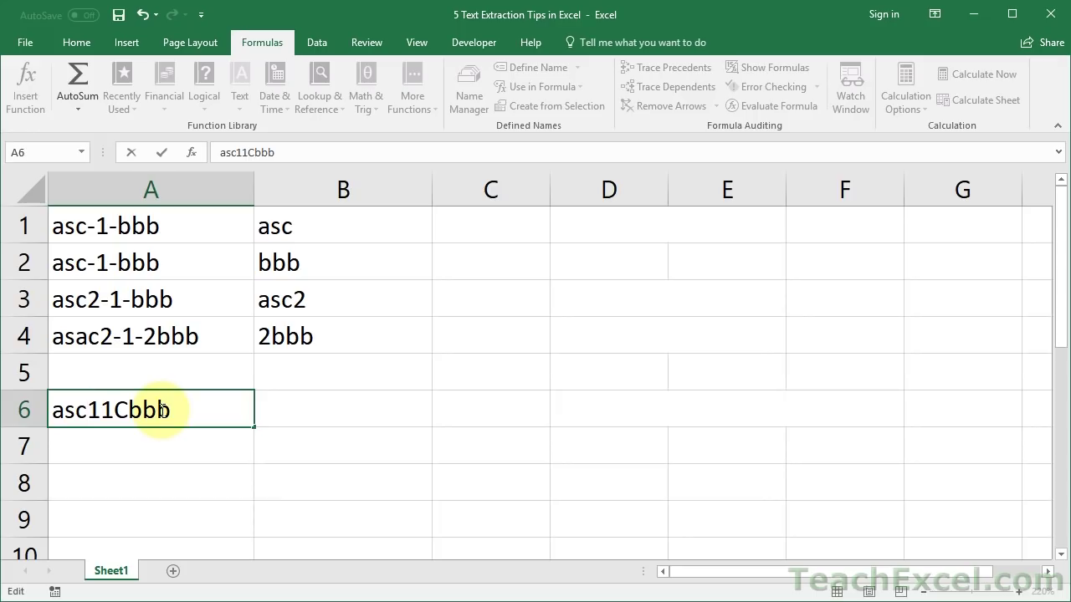
key("Escape")
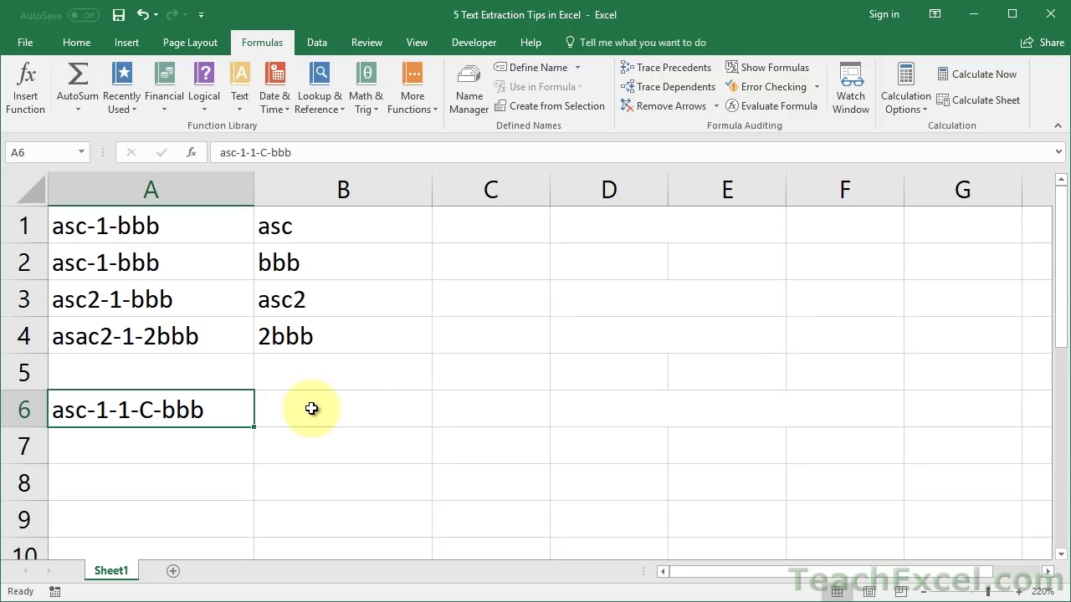
Start a SUBSTITUTE formula in cell A7 to view its arguments, and cancel the entry
left_click(211, 450)
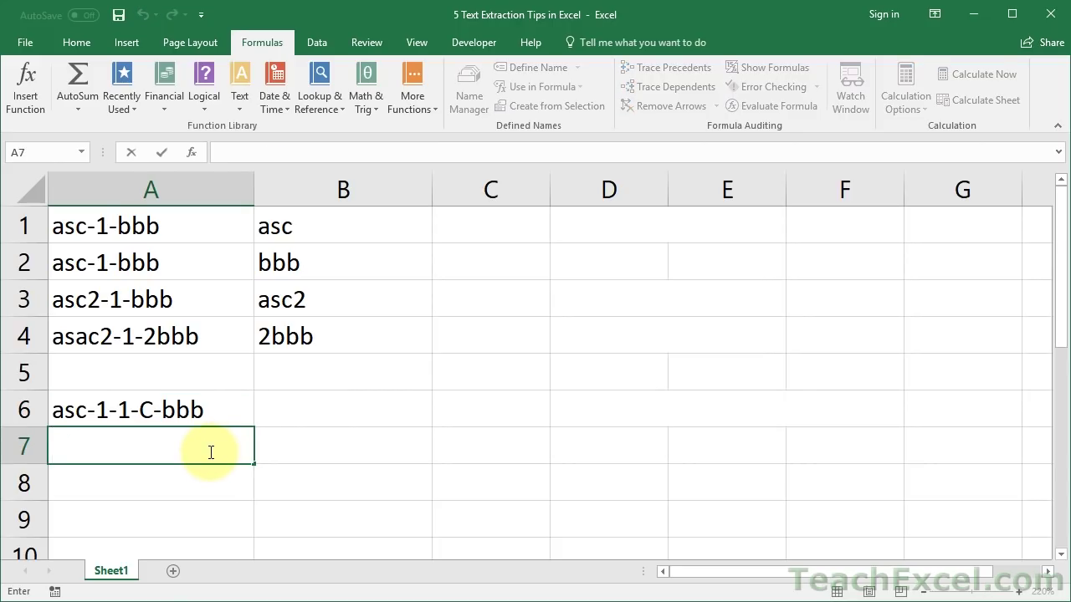
type("=sub")
key("Tab")
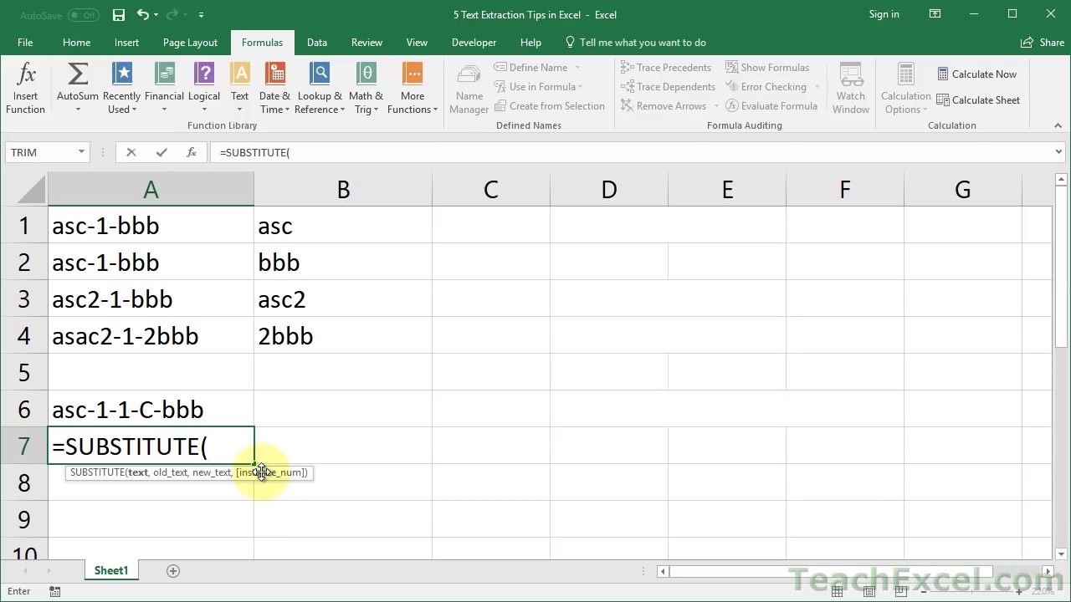
key("Escape")
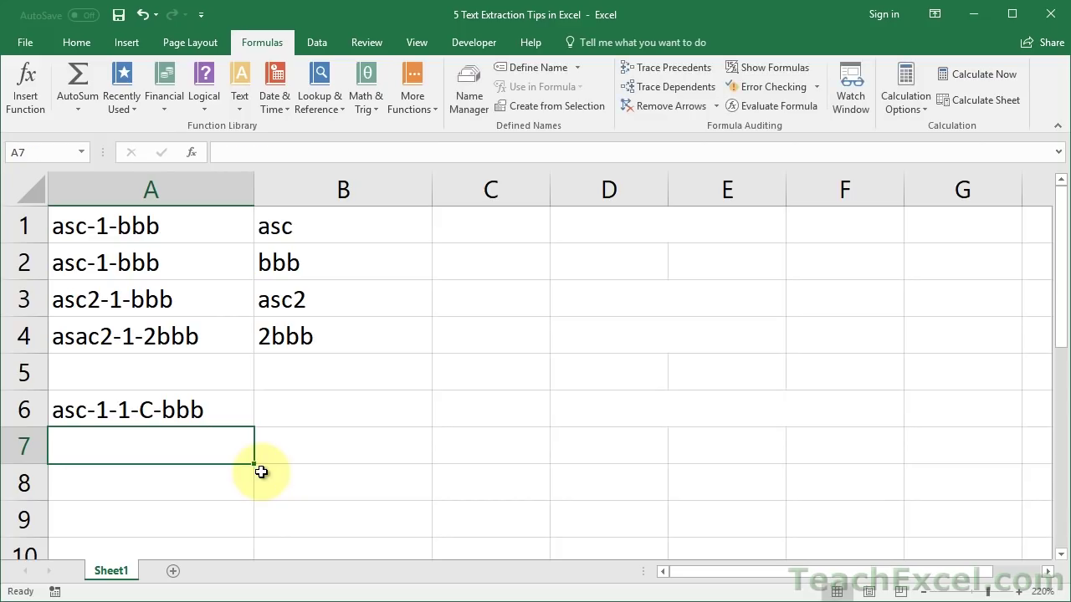
Try replacing the last dash in A6 with a pipe, highlight the pipe, and restore the dash
left_click(163, 408)
double_click(163, 408)
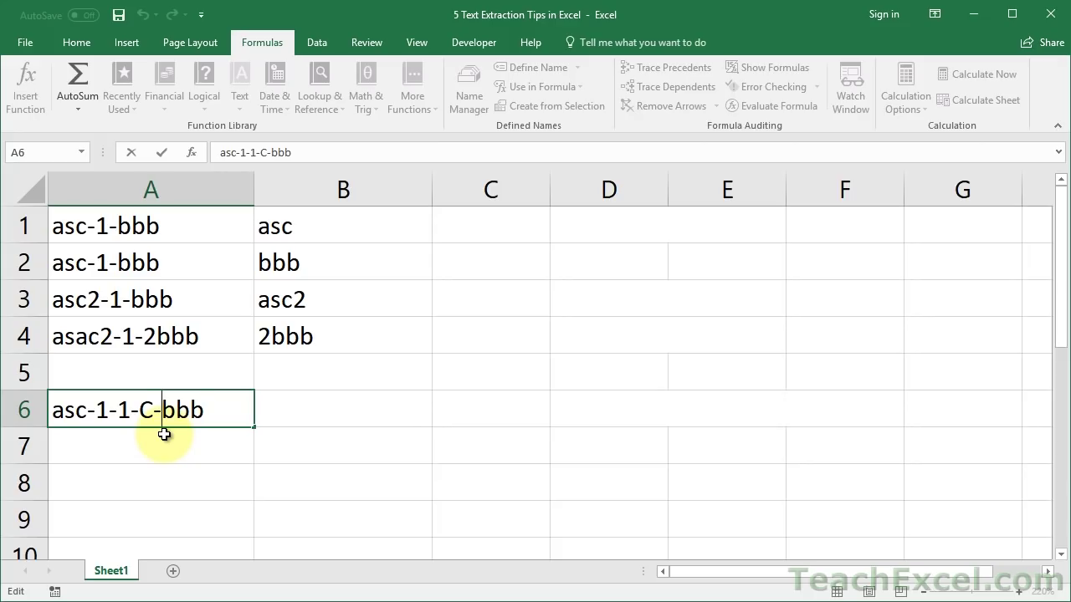
key("BackSpace")
type("|")
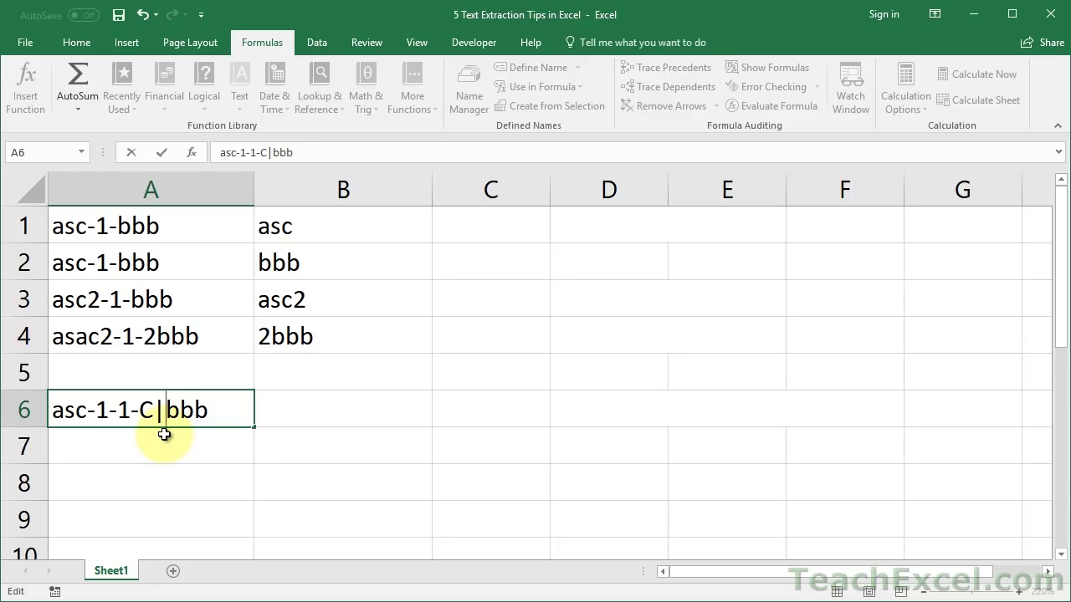
key("shift+Left")
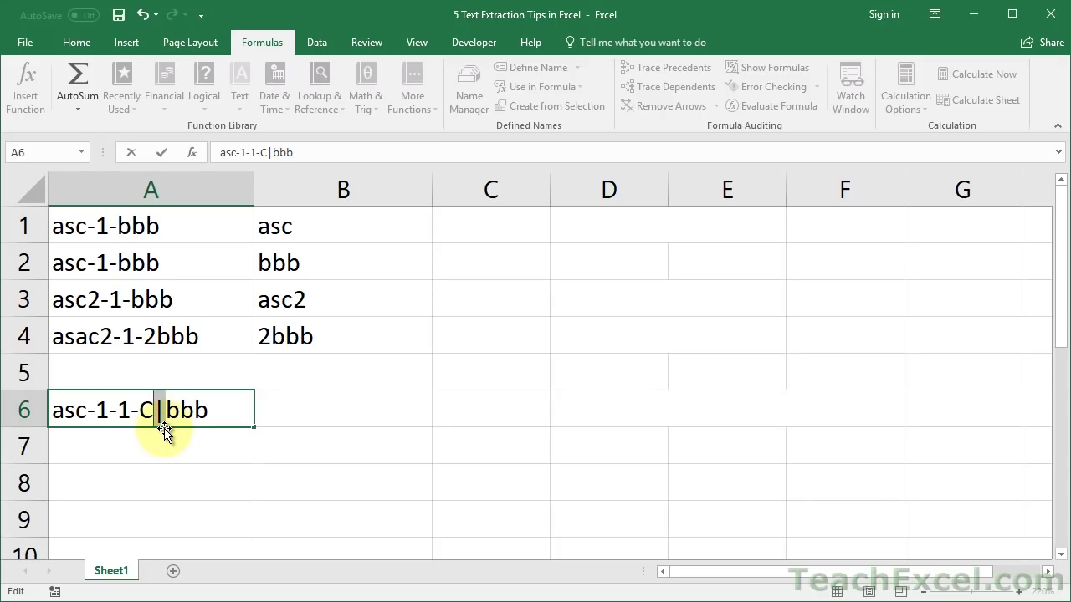
type("-")
Enter =RIGHT(A6,LEN(A6)-FIND("|",SUBSTITUTE(A6,"-","|",LEN(A6)-LEN(SUBSTITUTE(A6,"-",""))))) in B6, copying its LEN(SUBSTITUTE(A6,"-","")) part
left_click(287, 406)
type("=RIGHT(A6,LEN(A6)-FIND(\"|\",SUBSTITUTE(A6,\"-\",\"|\",LEN(A6)-LEN(SUBSTITUTE(A6,\"-\",\"\")))))")
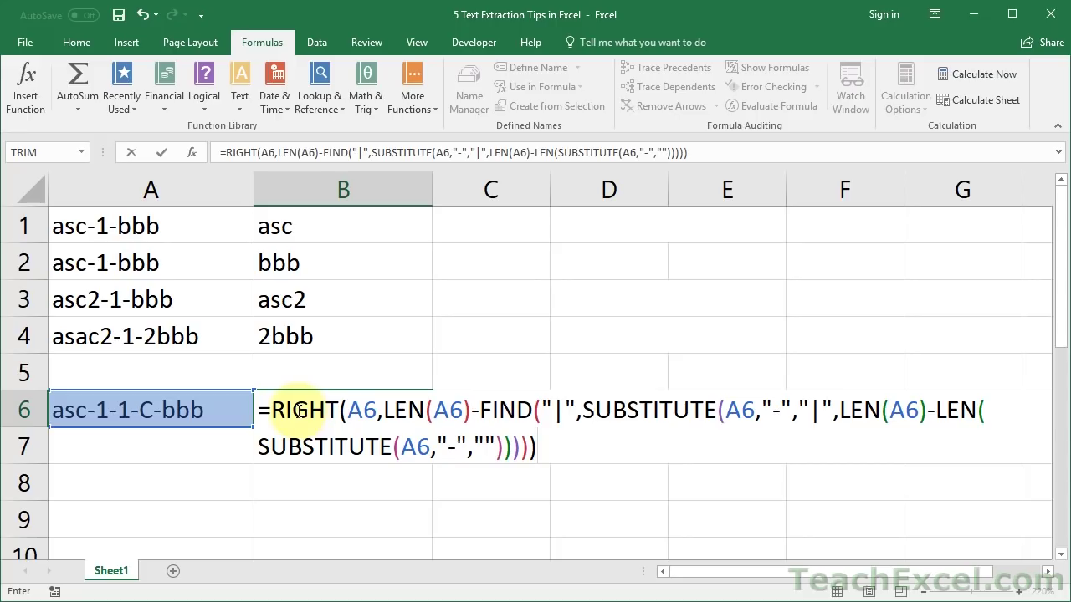
left_click_drag(935, 412, 513, 453)
key("ctrl+c")
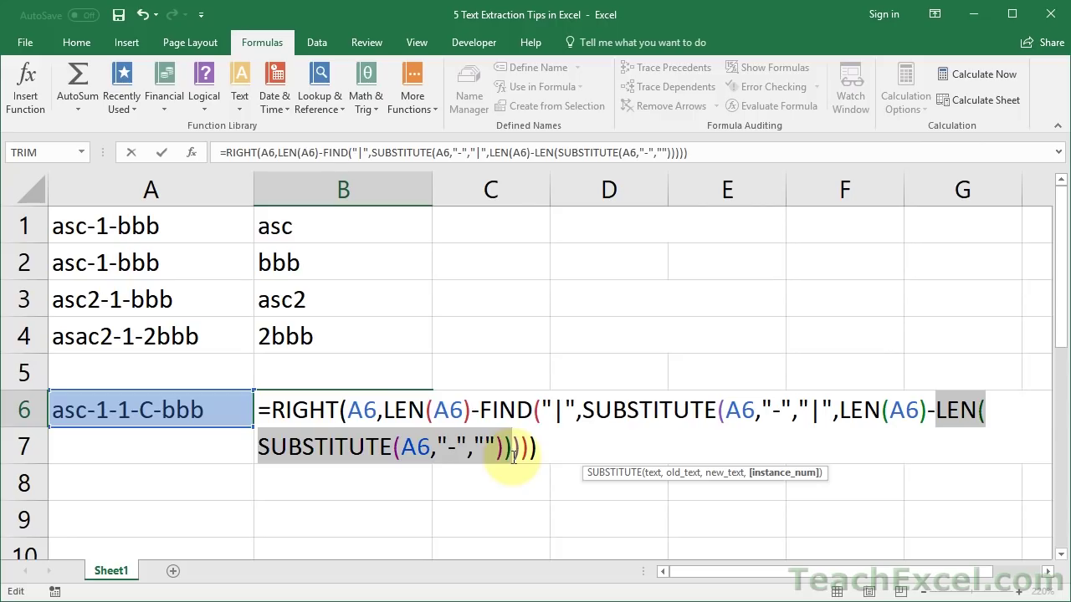
key("Return")
Enter the copied part as the formula =LEN(SUBSTITUTE(A6,"-","")) in cell B7
type("=")
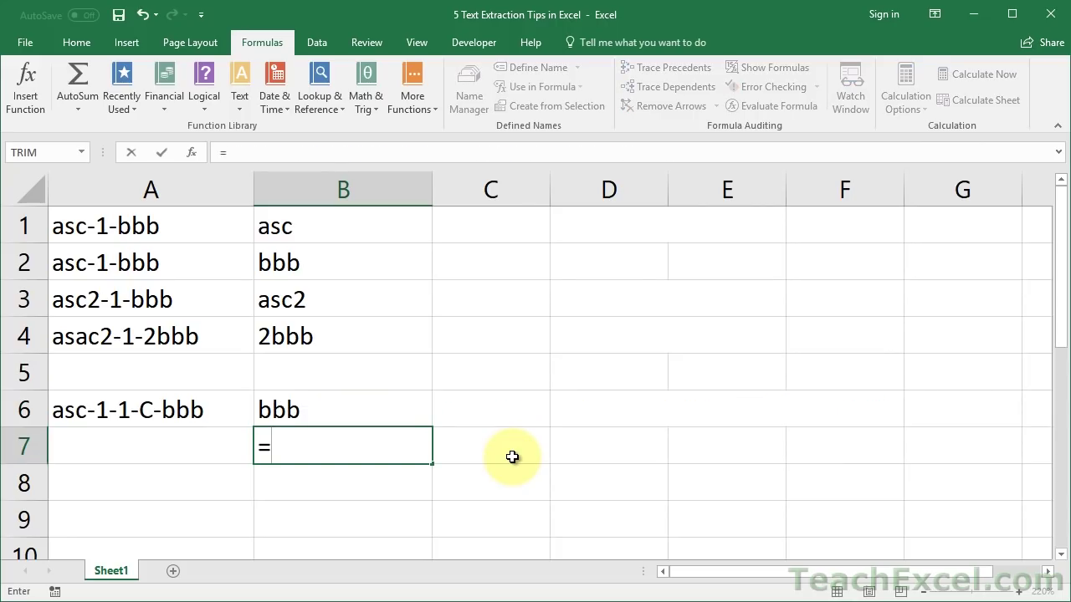
key("ctrl+v")
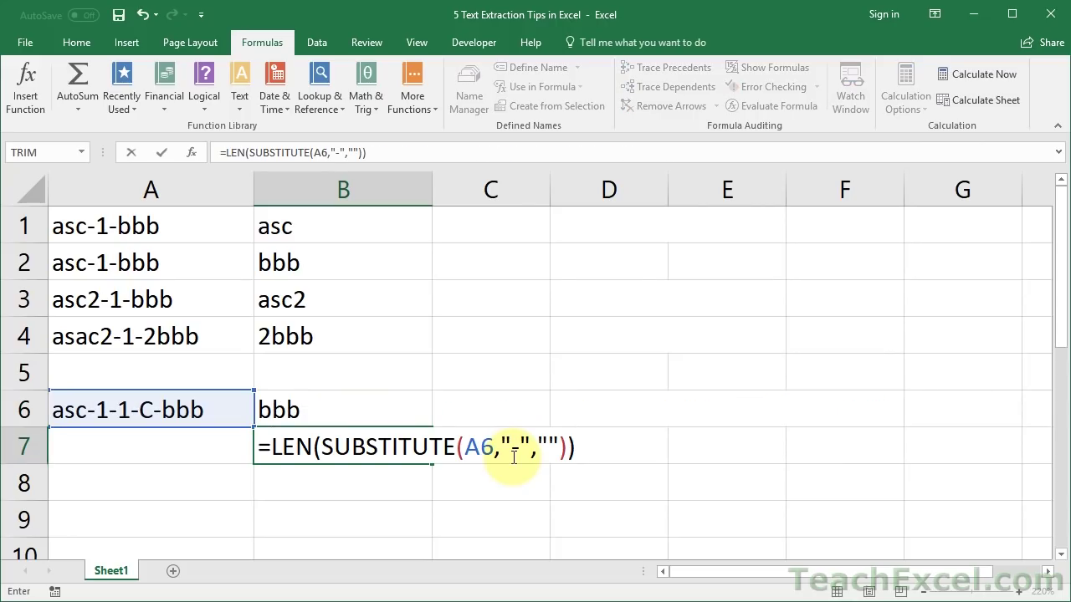
key("ctrl+Return")
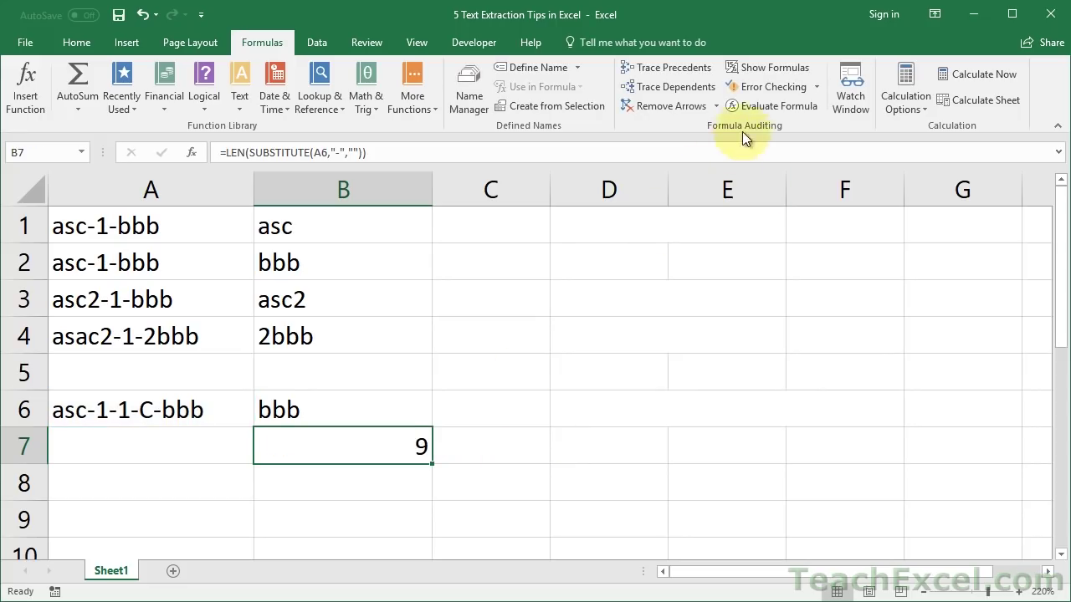
Step through the B7 formula with Evaluate Formula until its final result, and close the evaluation
left_click(755, 109)
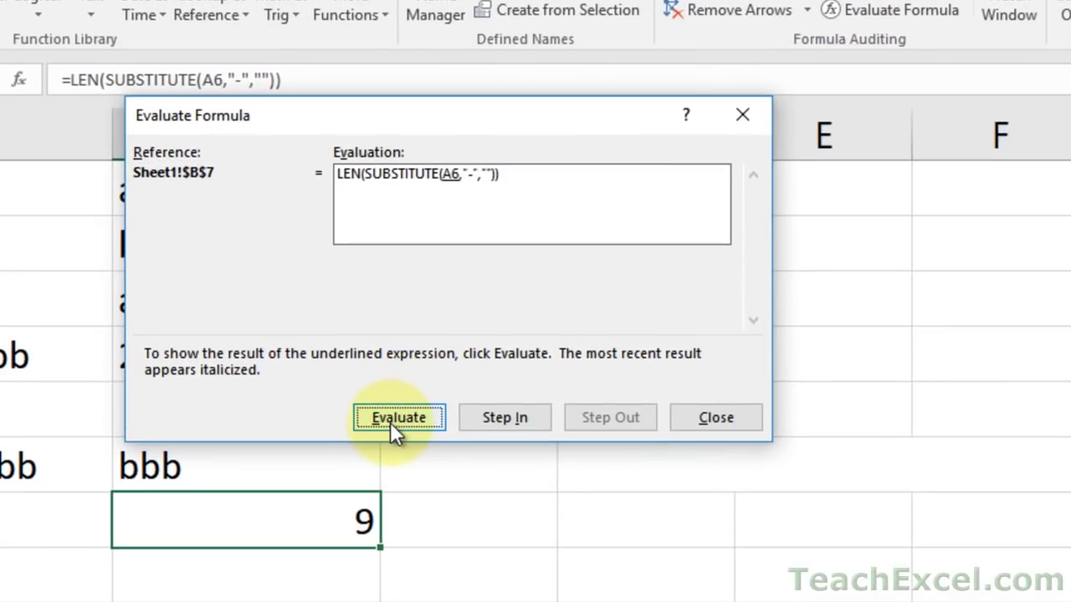
left_click(395, 423)
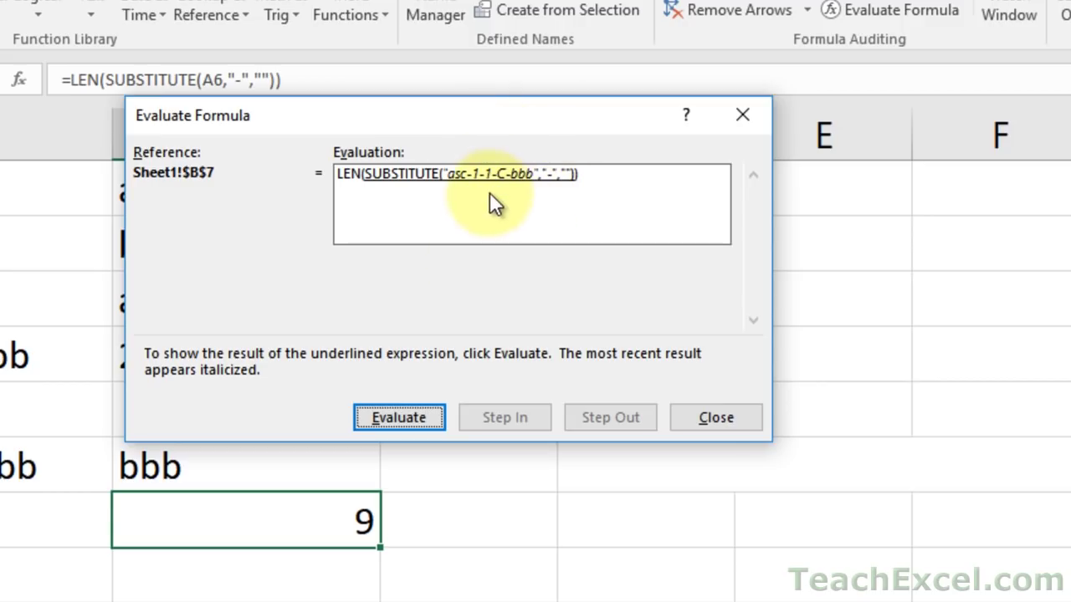
left_click(411, 415)
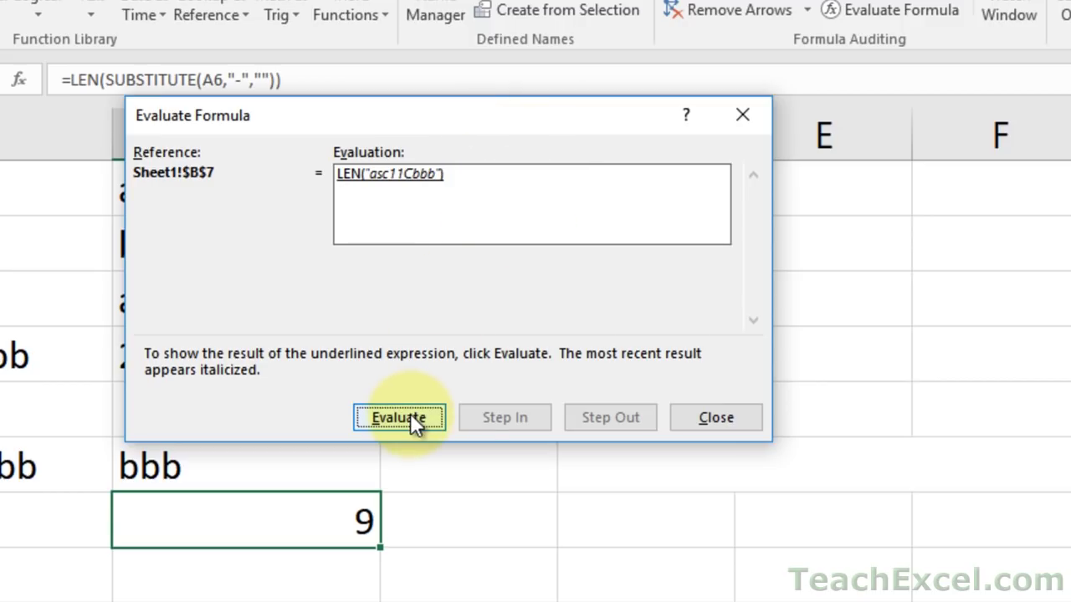
left_click(410, 416)
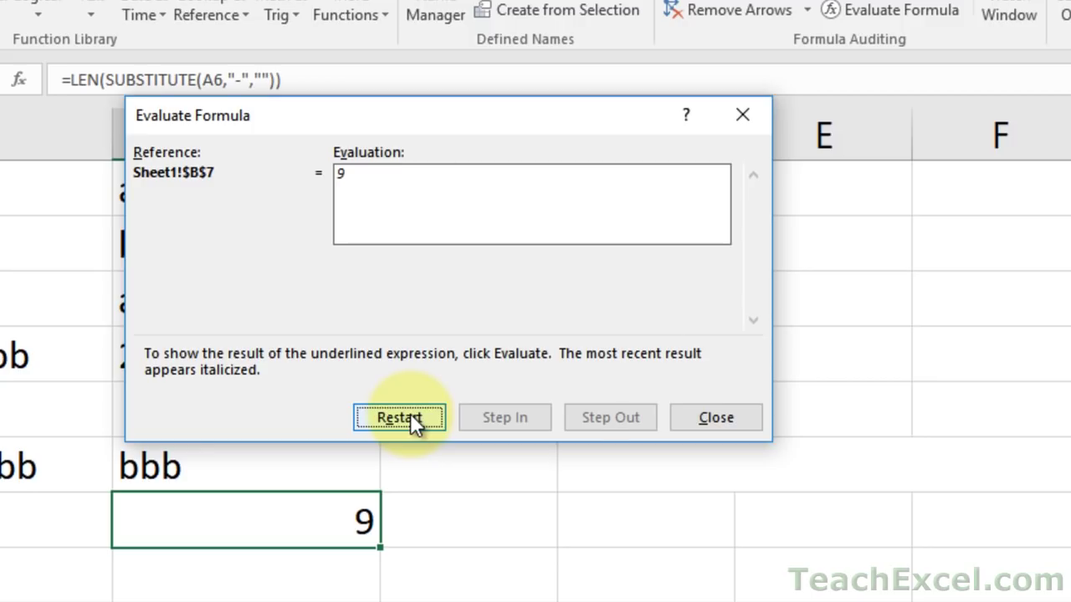
left_click(684, 408)
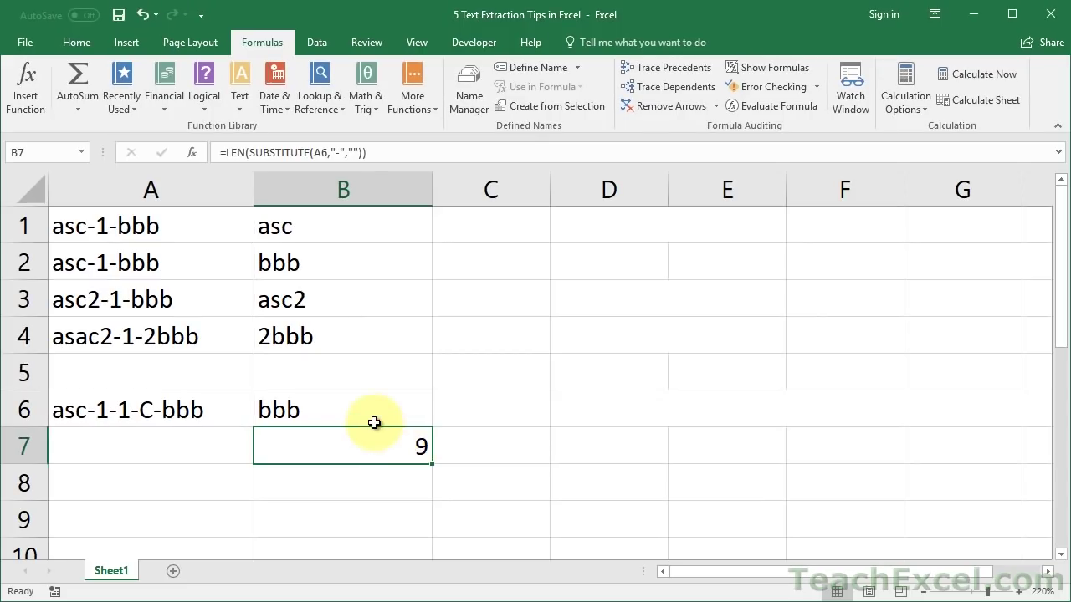
Highlight the LEN(A6) part of the instance number in the B6 formula, and leave the formula unchanged
double_click(288, 459)
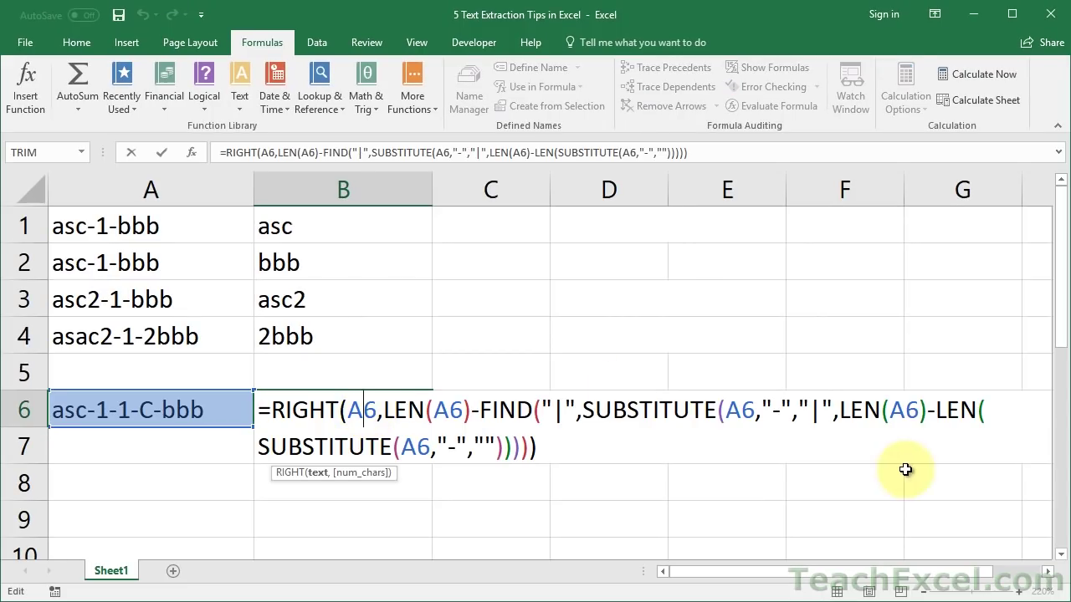
left_click_drag(839, 410, 929, 410)
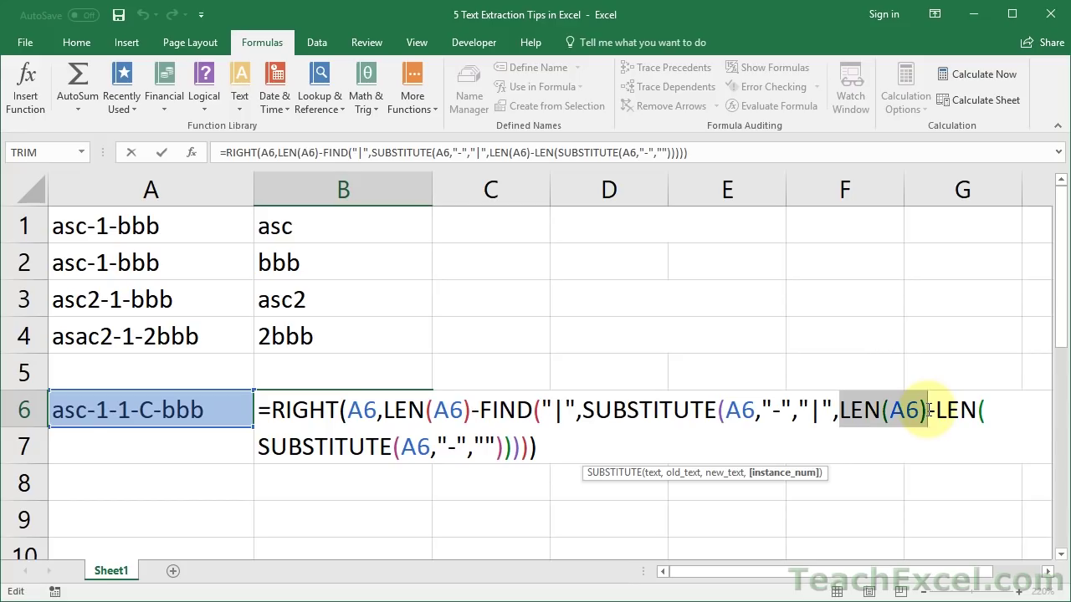
key("Escape")
Enter =LEN(A6) in cell B8 and move that cell to A7
left_click(318, 478)
double_click(318, 480)
type("=LEN(A6)")
key("ctrl+Return")
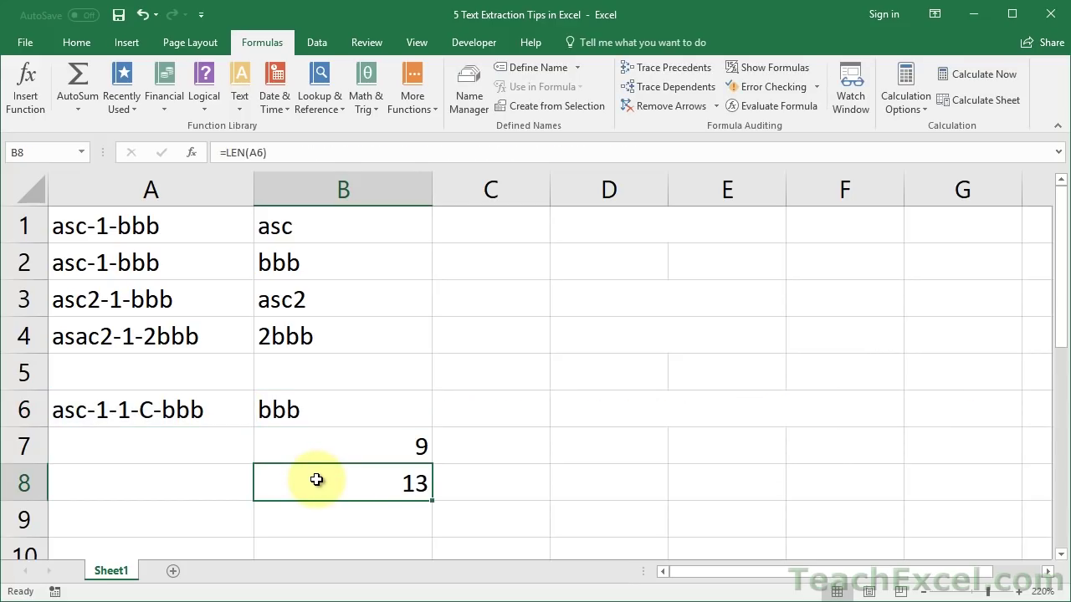
left_click_drag(315, 501, 142, 438)
Enter the formula =A7-B7 in cell C7
left_click(455, 436)
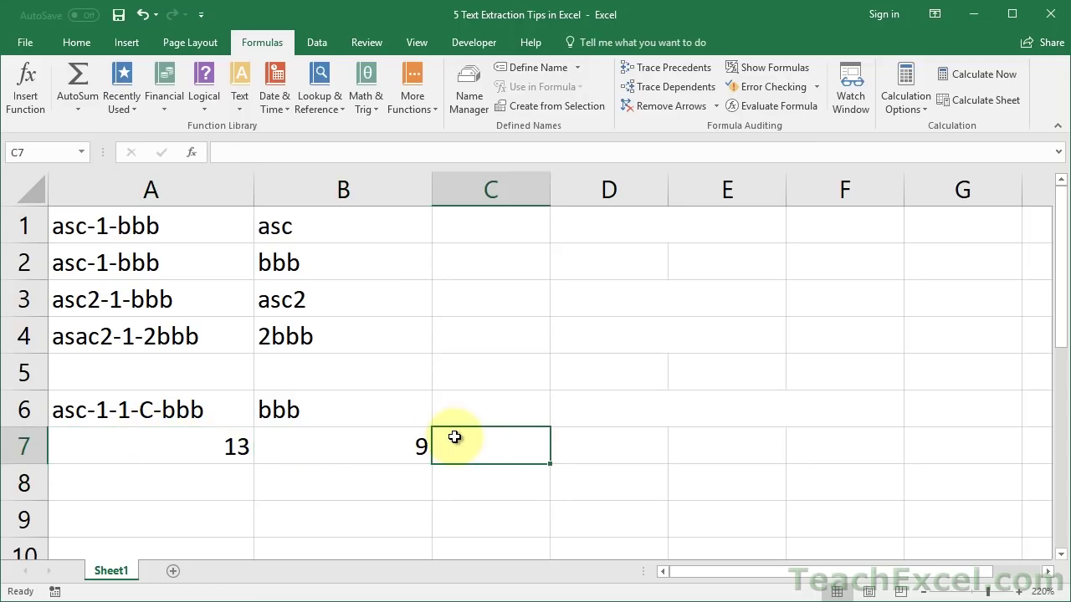
type("=")
key("Left")
key("Left")
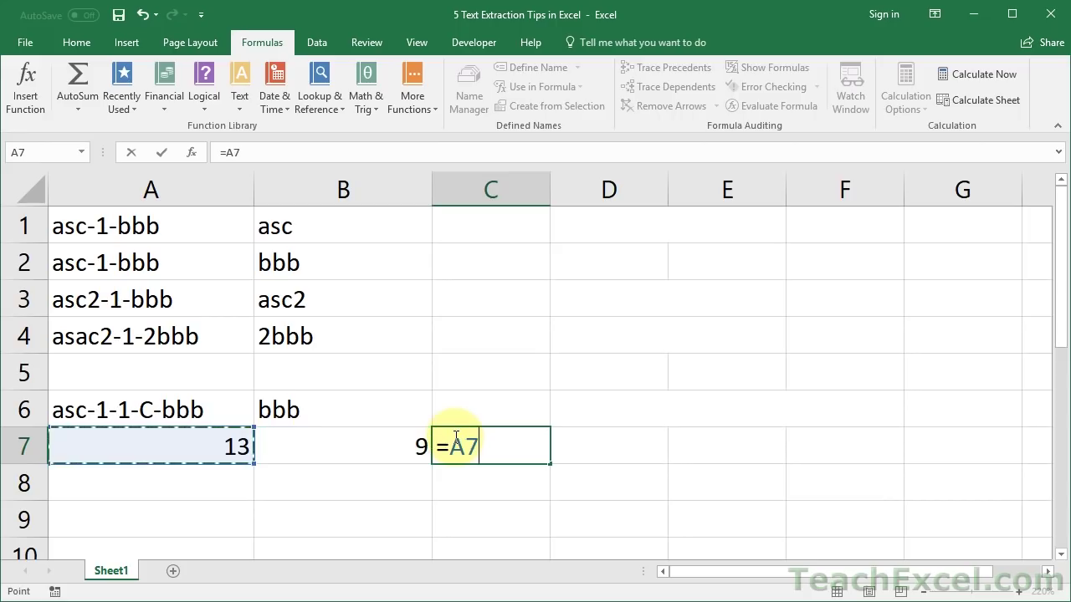
type("-")
key("Left")
key("ctrl+Return")
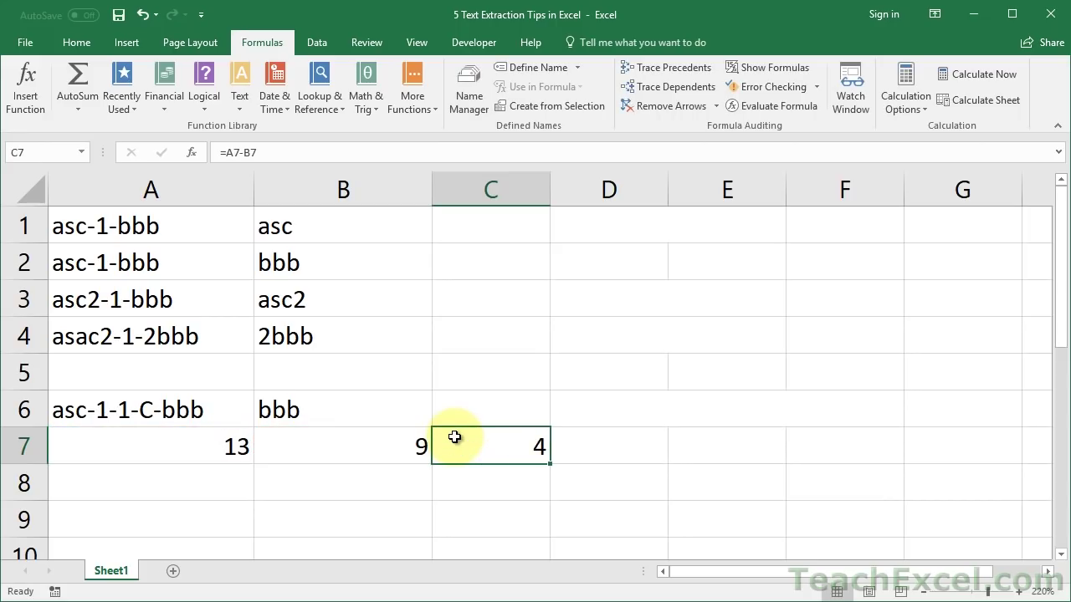
Copy the outer SUBSTITUTE expression from the B6 formula into A8 as =SUBSTITUTE(A6,"-","|",LEN(A6)-LEN(SUBSTITUTE(A6,"-",""))), keeping the entry open
double_click(370, 407)
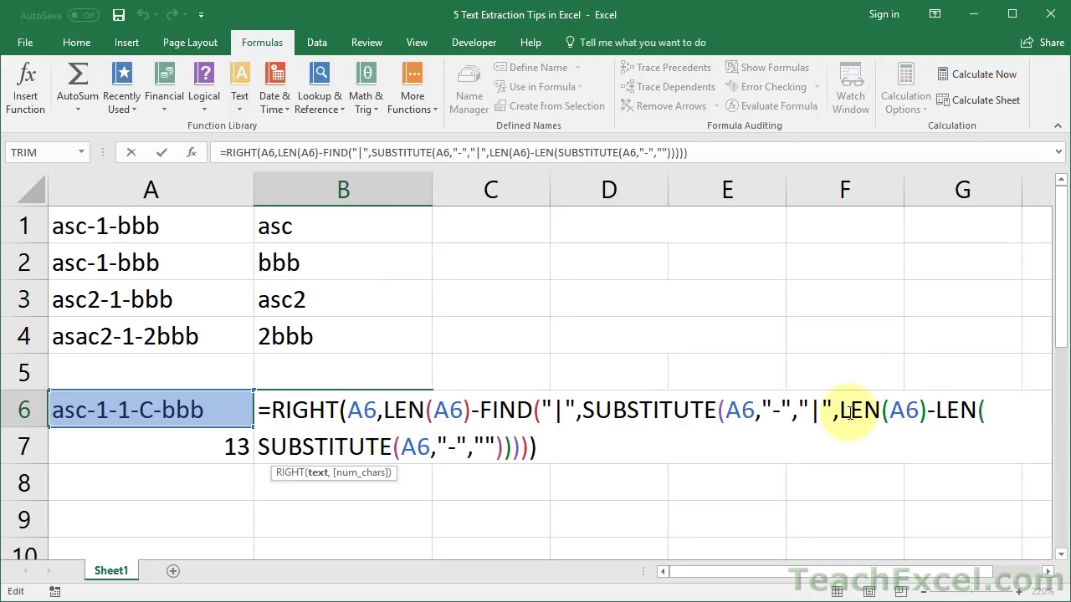
left_click_drag(839, 412, 513, 448)
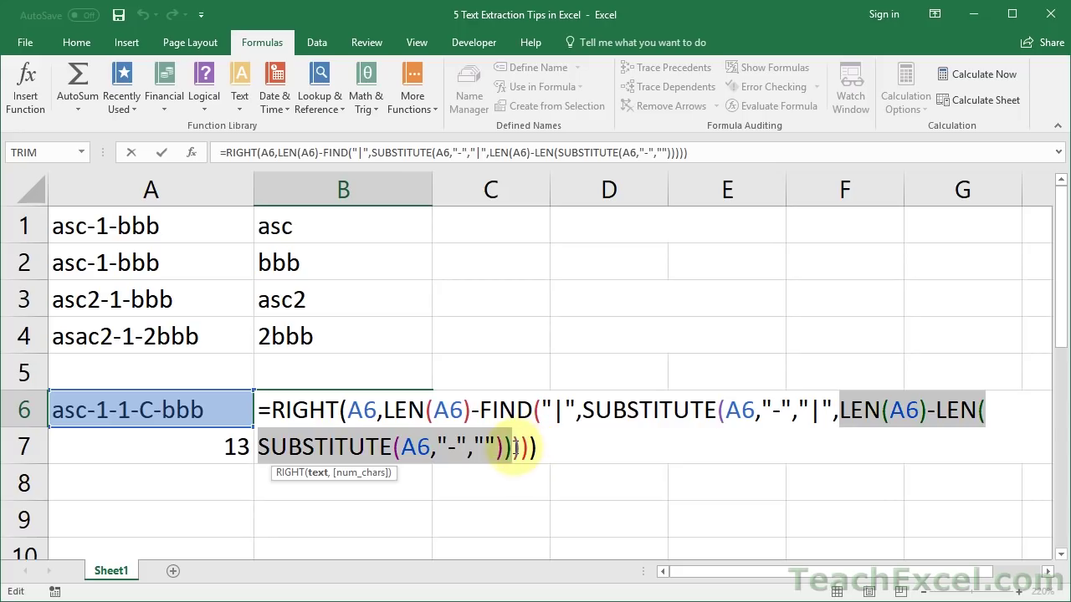
left_click(586, 410)
left_click_drag(582, 417, 519, 445)
key("Escape")
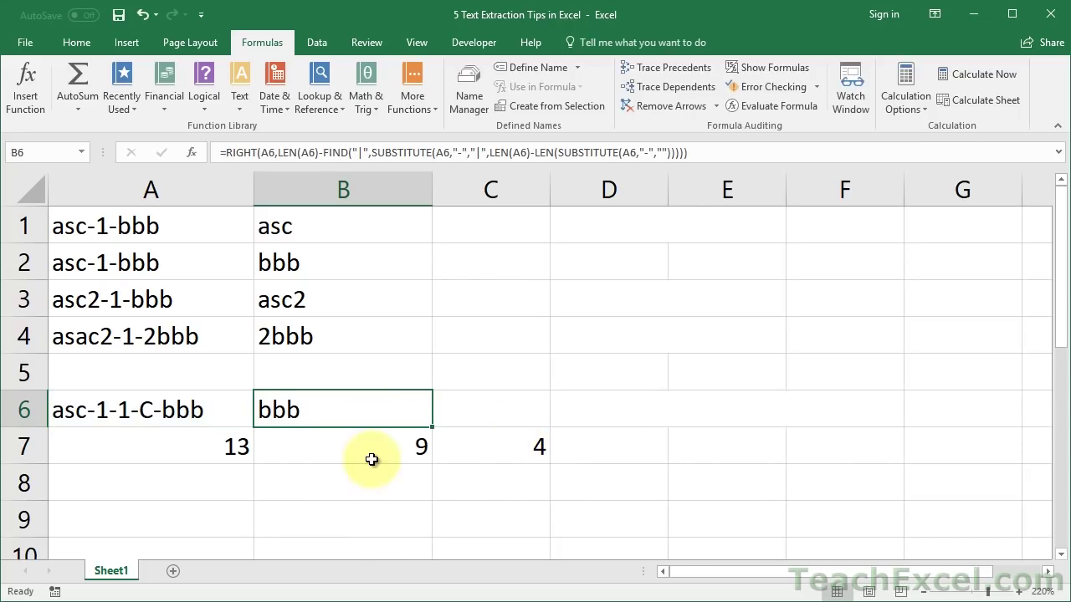
left_click(191, 478)
type("=")
key("ctrl+v")
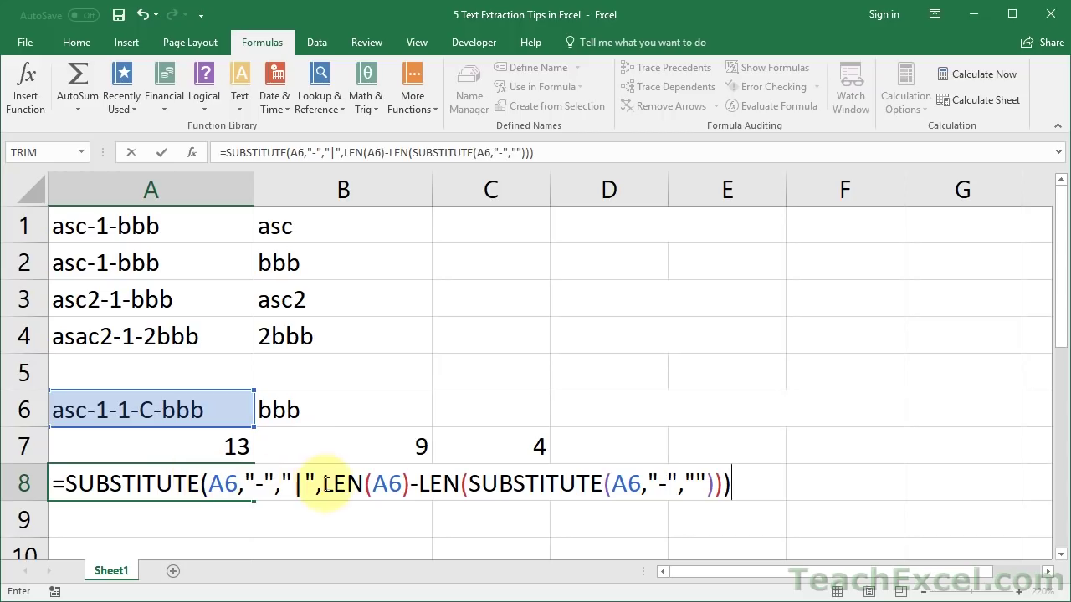
Evaluate the instance number expression in the A8 formula in place, and highlight each SUBSTITUTE argument in turn
left_click_drag(324, 484, 723, 487)
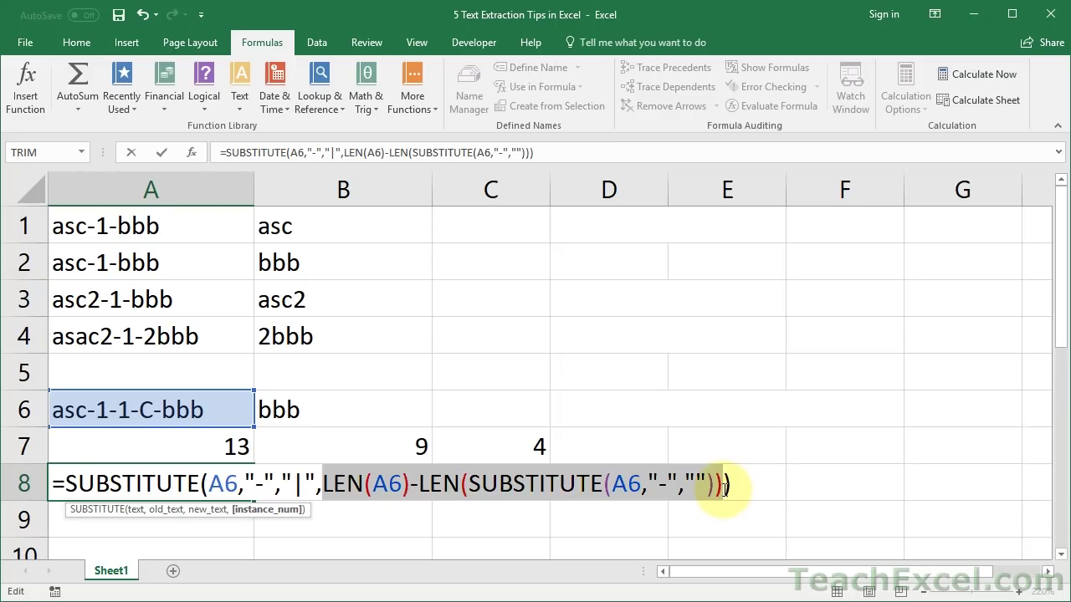
key("F9")
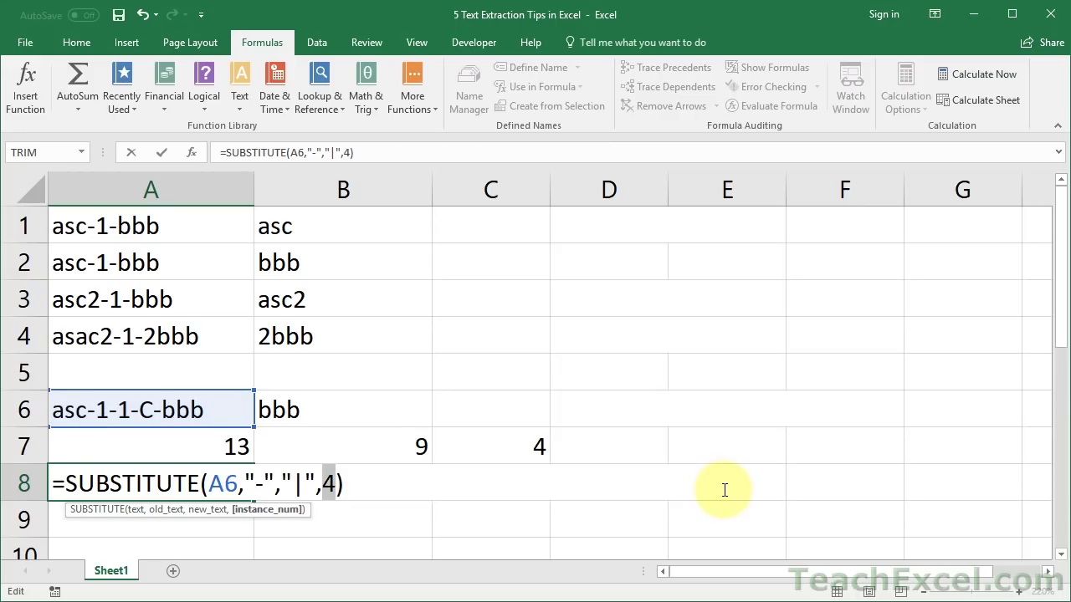
left_click(209, 483)
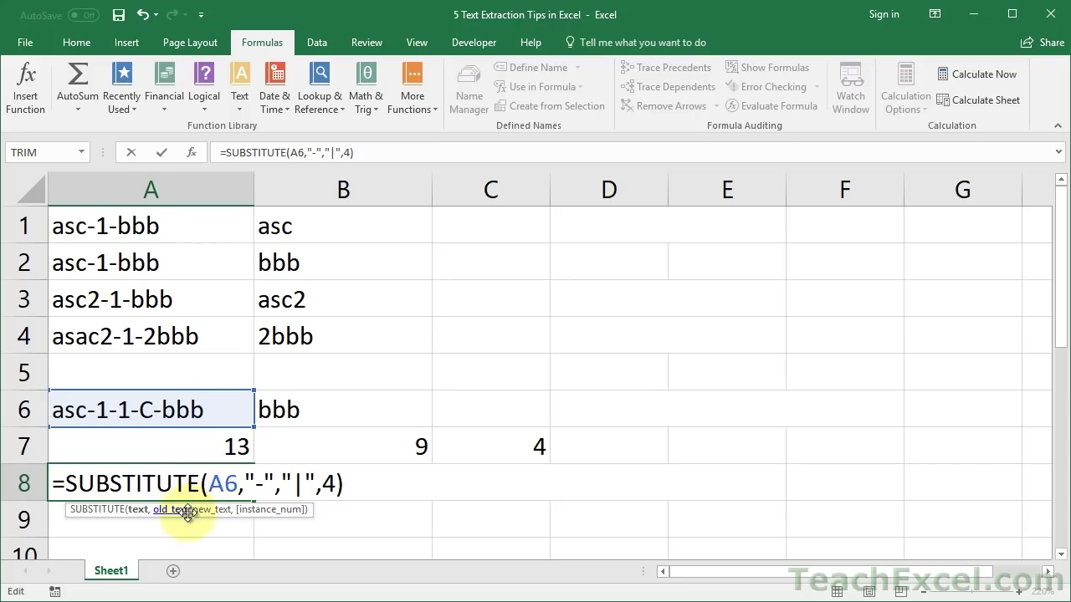
left_click(138, 510)
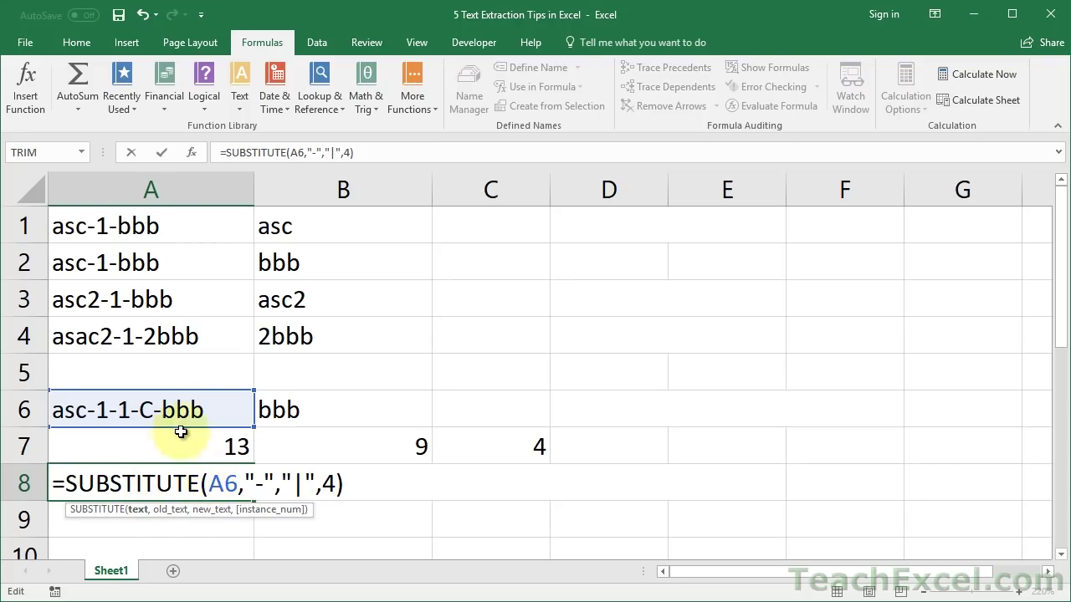
left_click(245, 484)
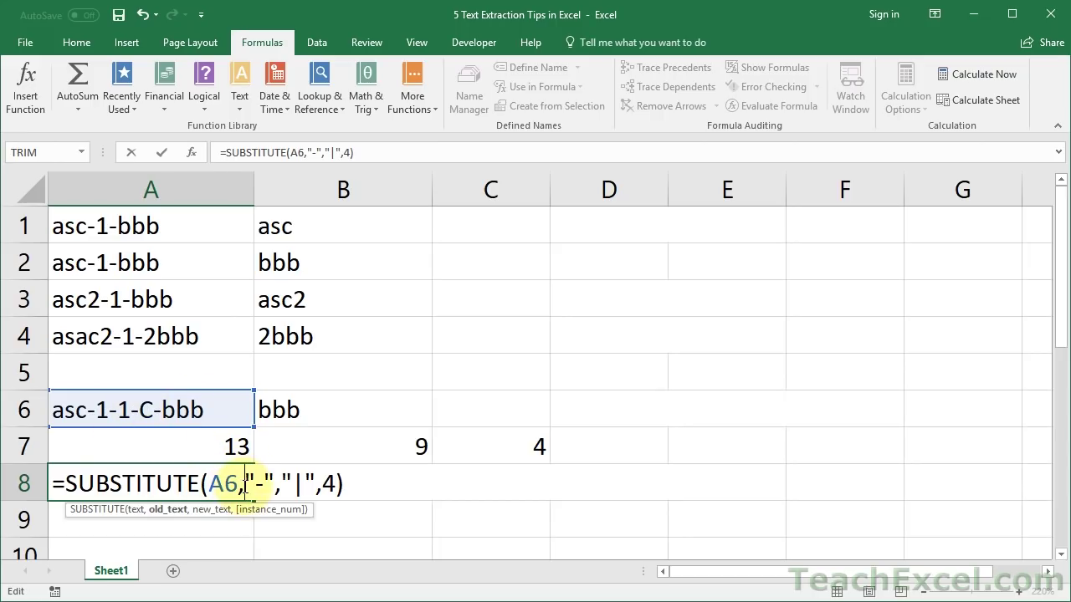
left_click_drag(248, 483, 314, 484)
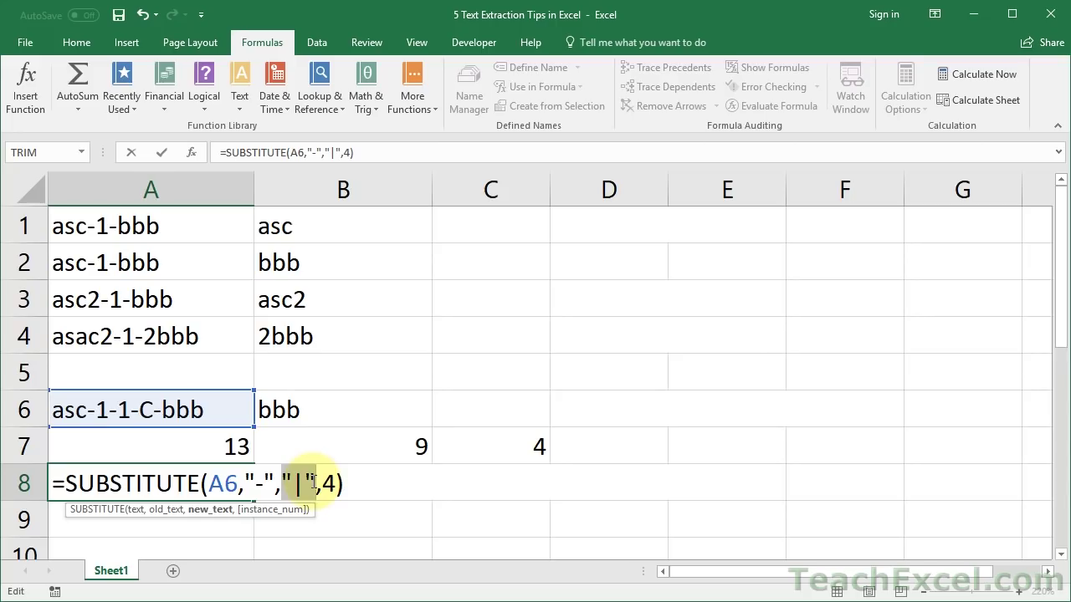
left_click_drag(244, 484, 336, 484)
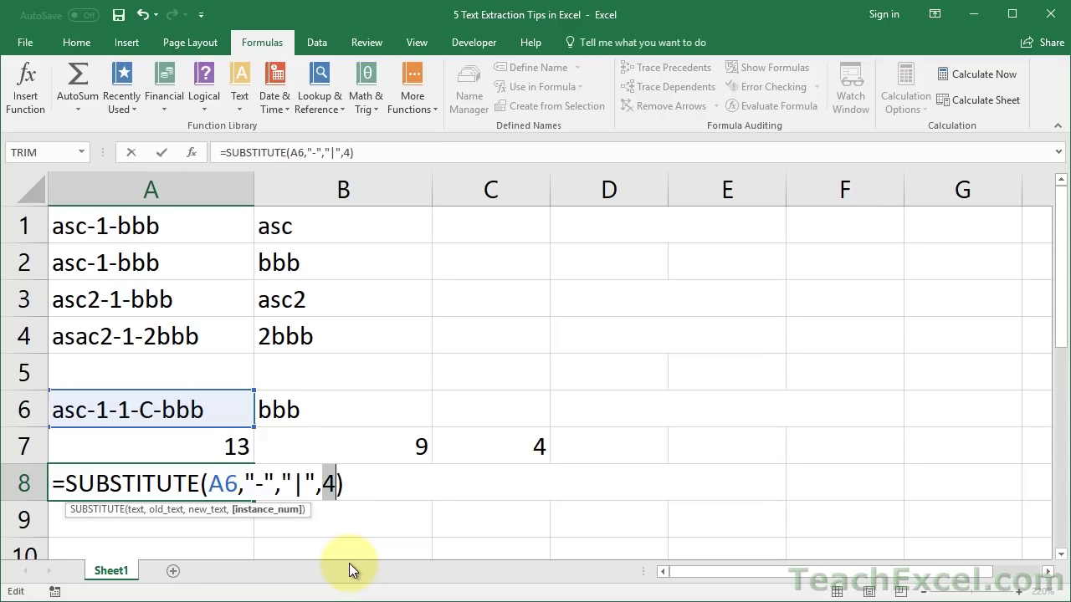
Restore LEN(A6)-LEN(SUBSTITUTE(A6,"-","")) as the instance number in the A8 formula and commit it
key("ctrl+v")
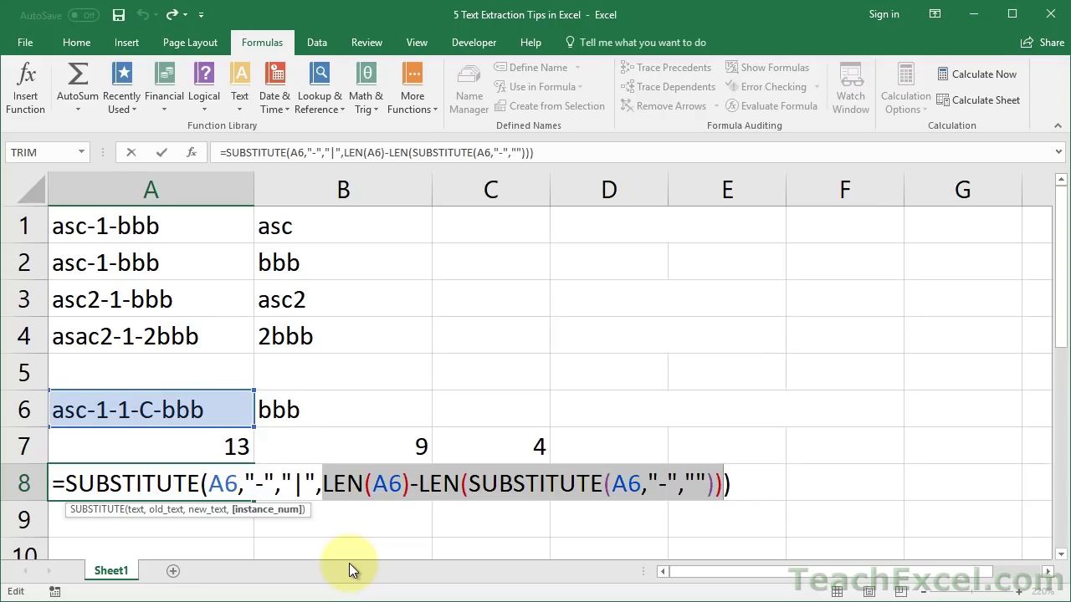
key("ctrl+Return")
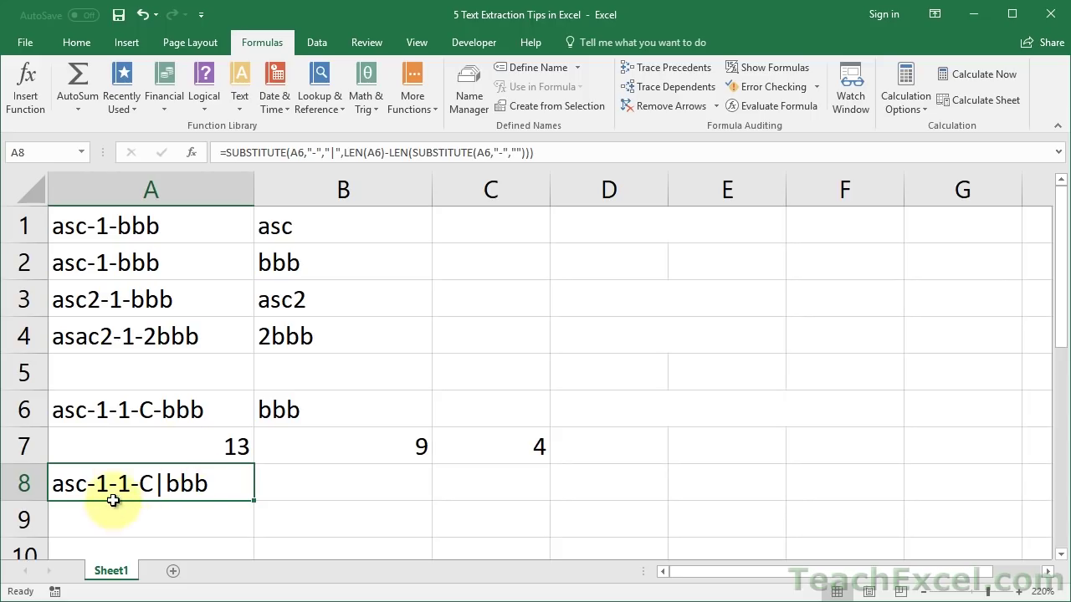
Copy the FIND expression from the B6 formula into B8 as =FIND("|",SUBSTITUTE(A6,"-","|",LEN(A6)-LEN(SUBSTITUTE(A6,"-","")))), keeping the entry open
double_click(318, 414)
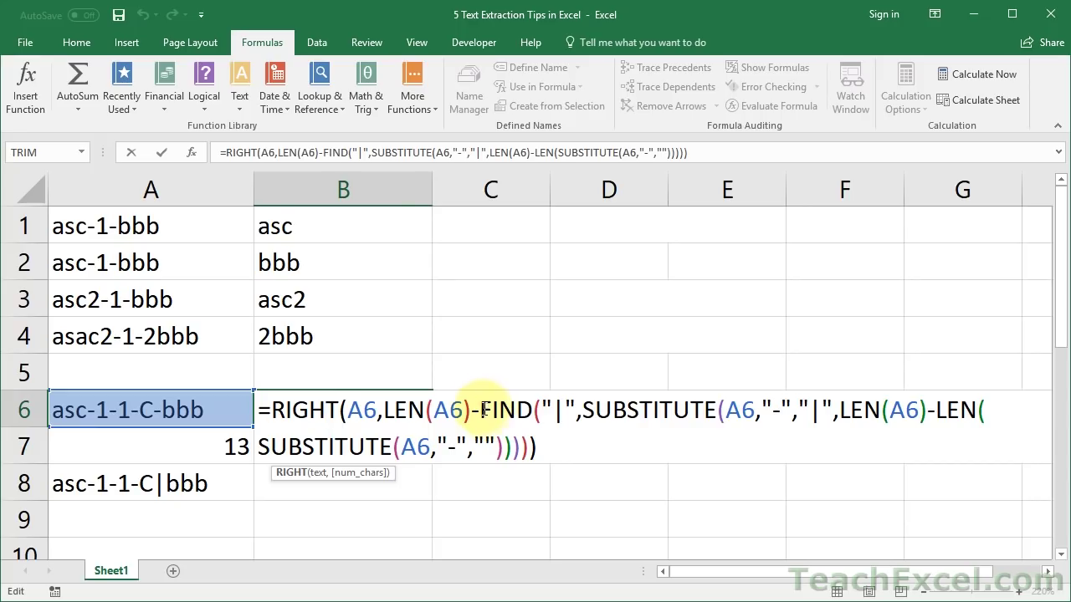
left_click_drag(482, 410, 533, 448)
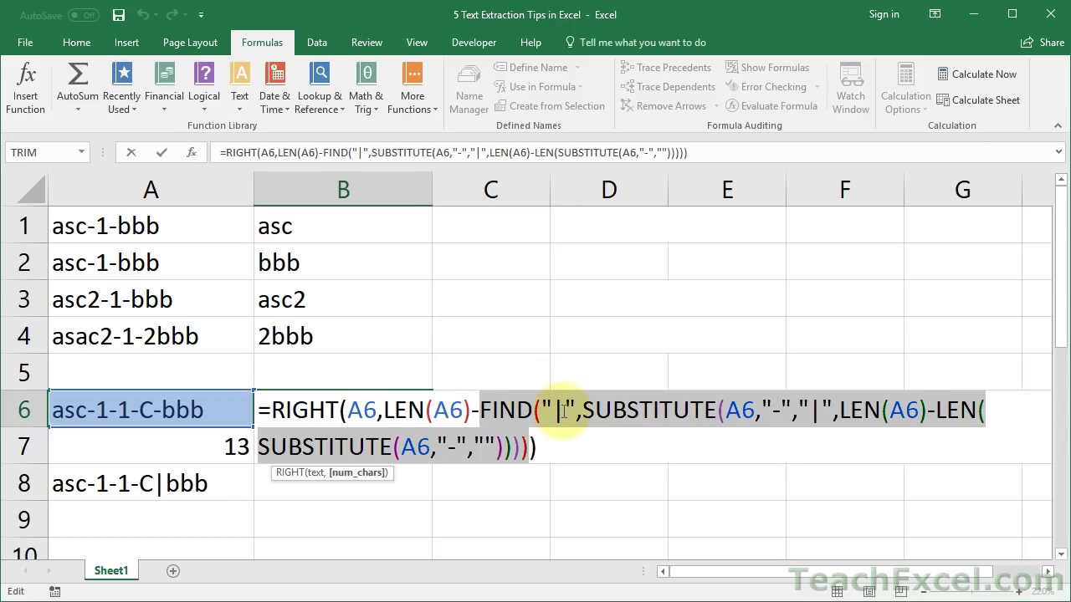
key("Escape")
double_click(295, 484)
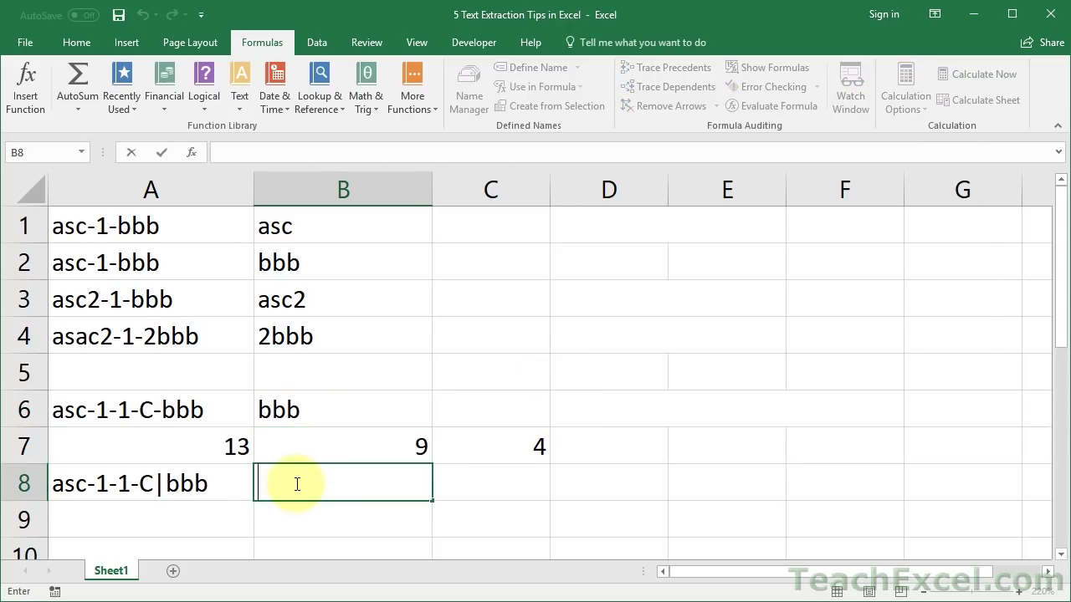
type("=")
key("ctrl+v")
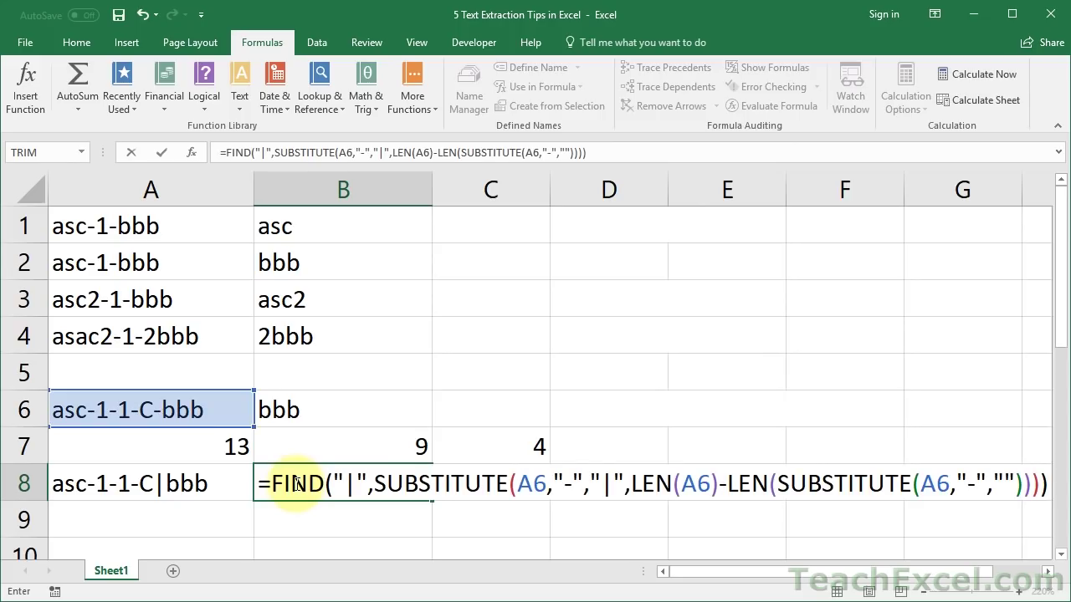
Evaluate the SUBSTITUTE argument of the B8 formula in place, restore the original expression and commit the formula
left_click_drag(374, 485, 1041, 485)
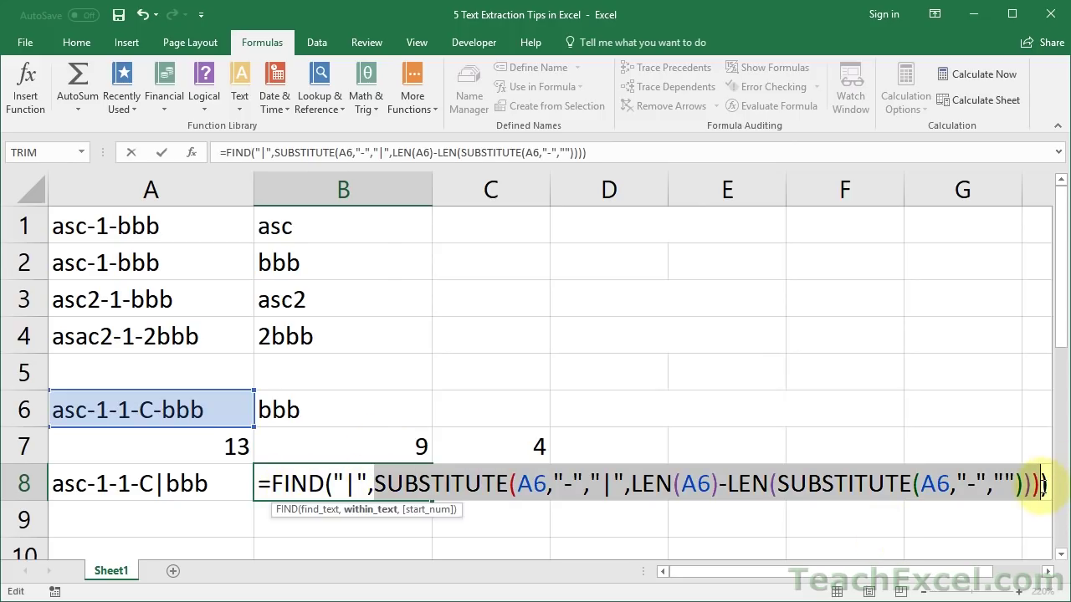
key("F9")
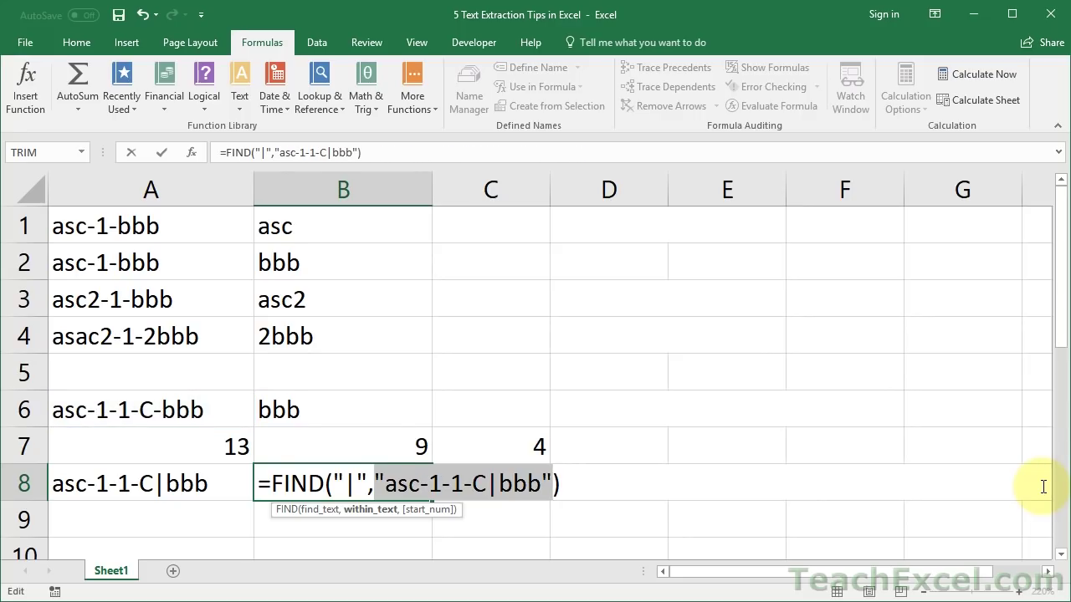
key("ctrl+z")
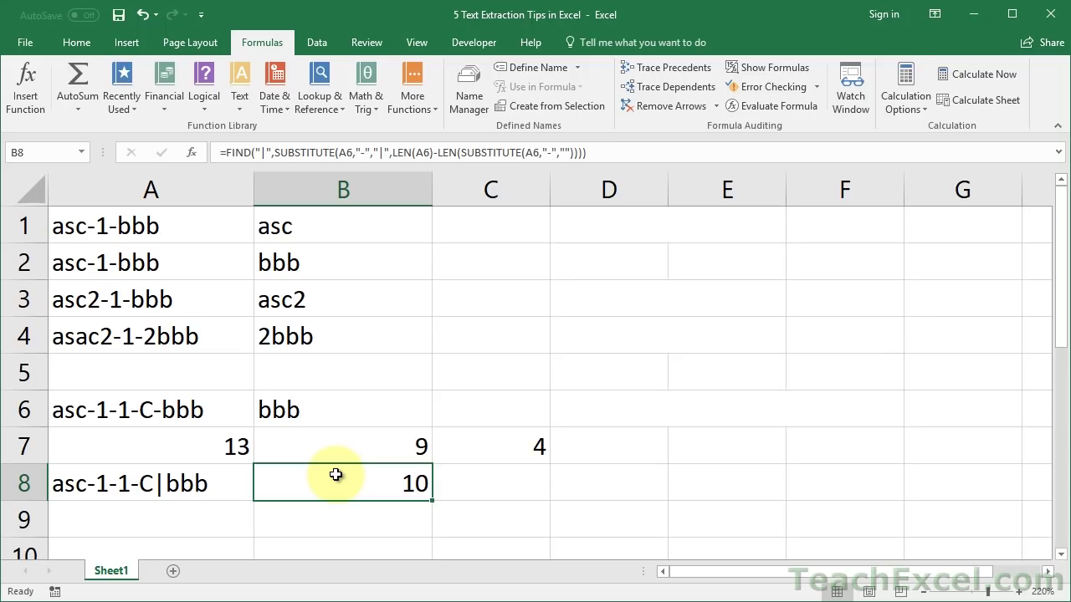
Evaluate the character-count argument of the RIGHT formula in B6 in place, restore the original expression, and review the full formula again
double_click(269, 400)
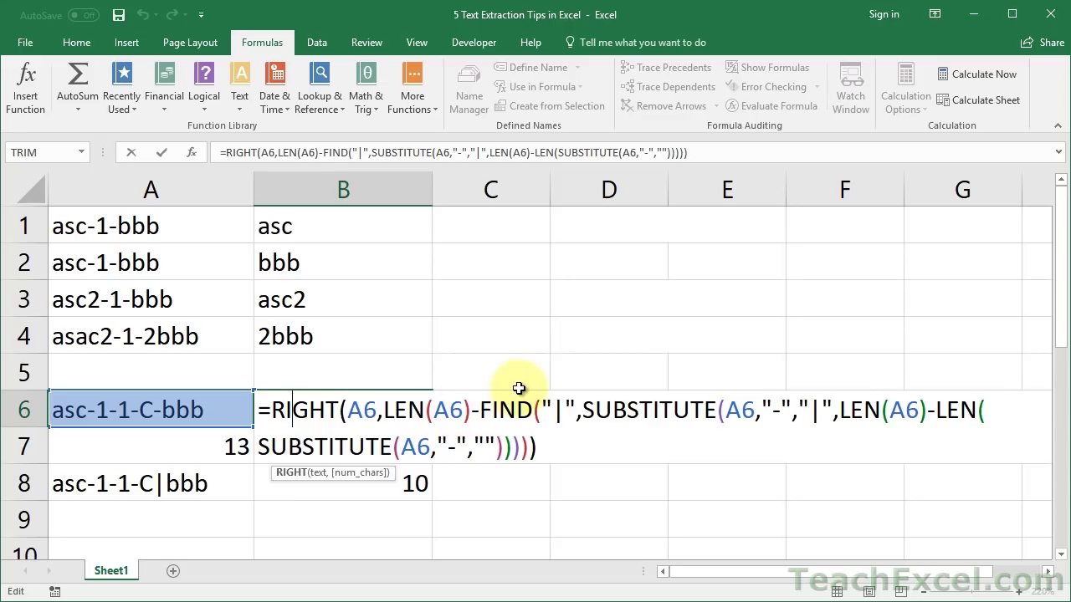
left_click_drag(383, 410, 471, 410)
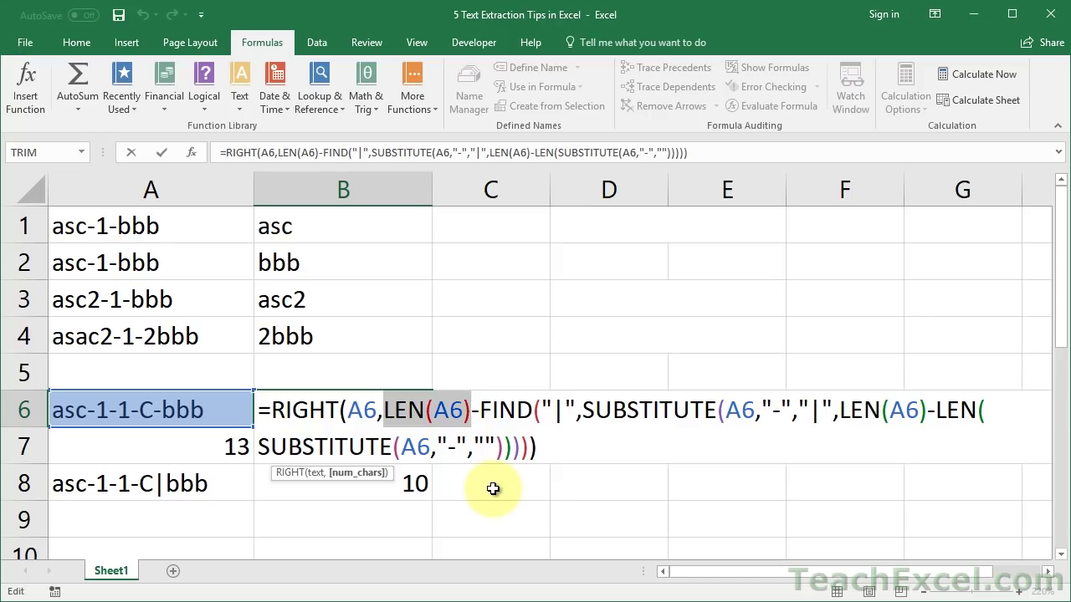
left_click(387, 410)
left_click_drag(386, 410, 533, 448)
key("ctrl+c")
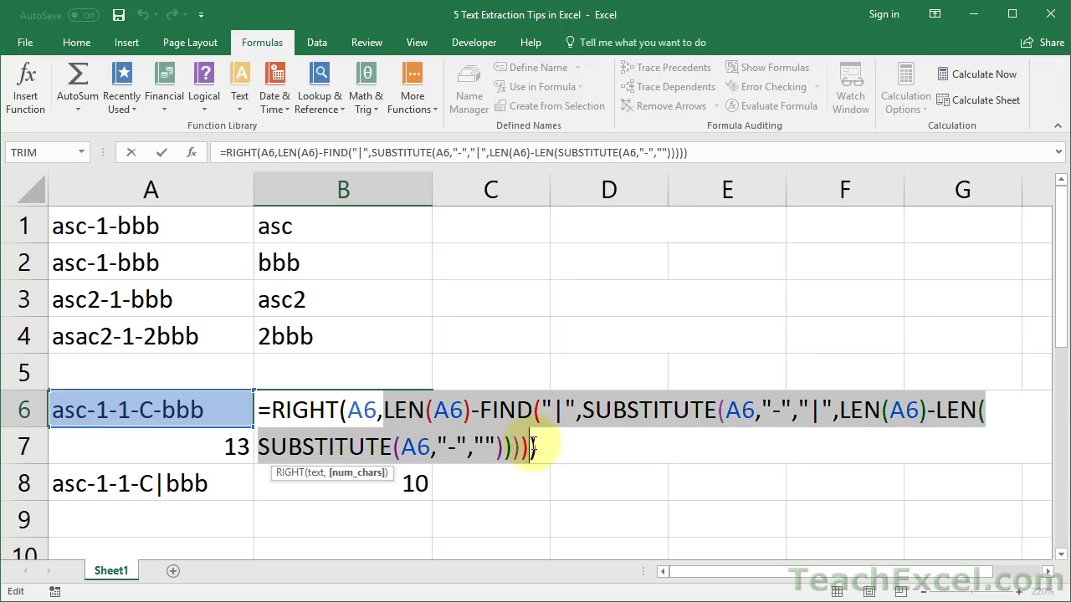
type("3")
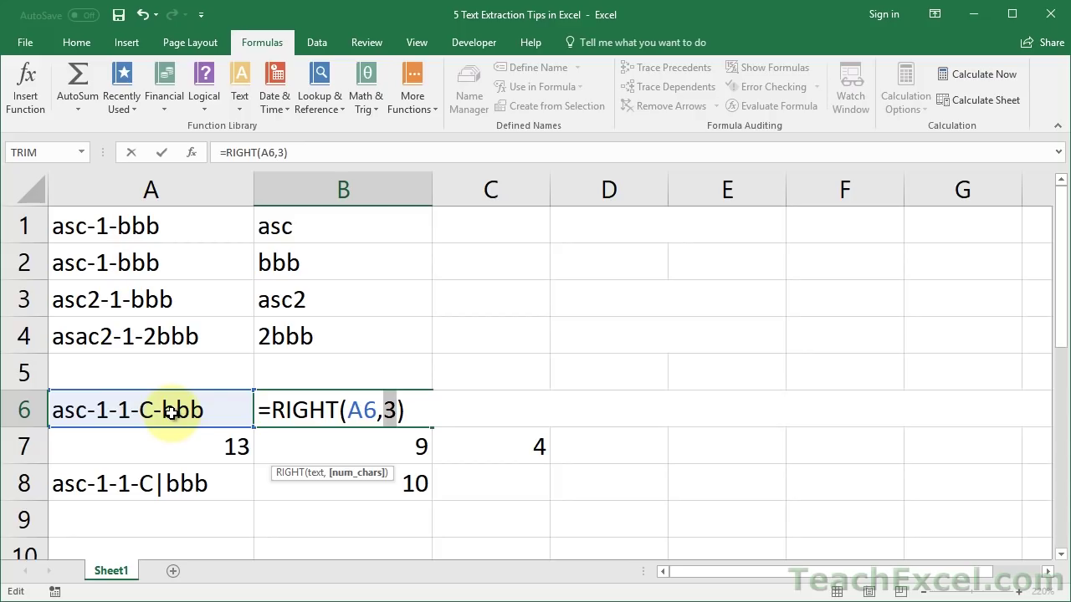
key("ctrl+v")
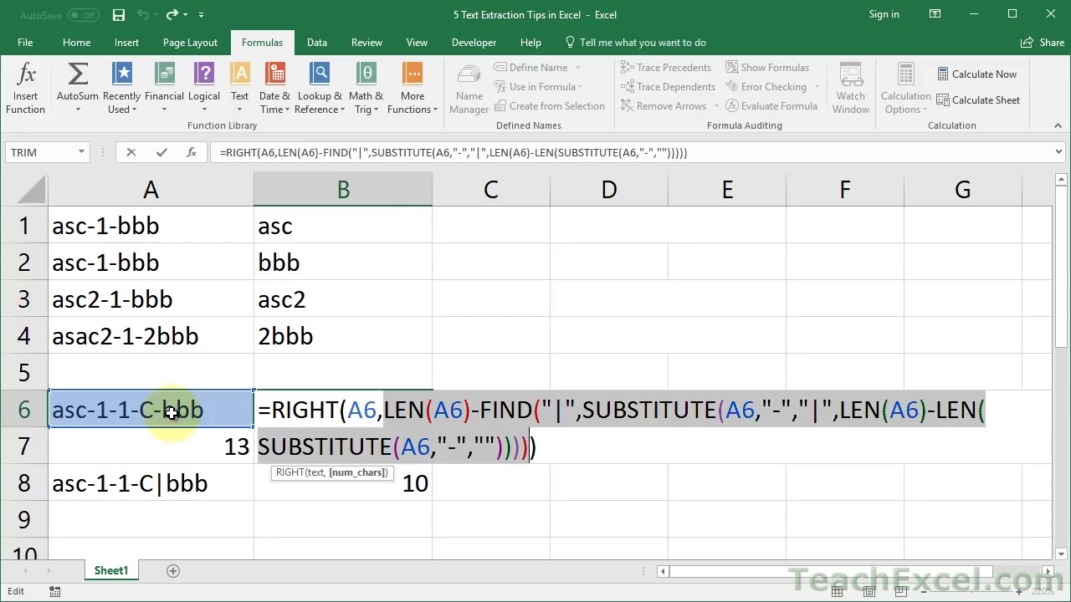
key("ctrl+Return")
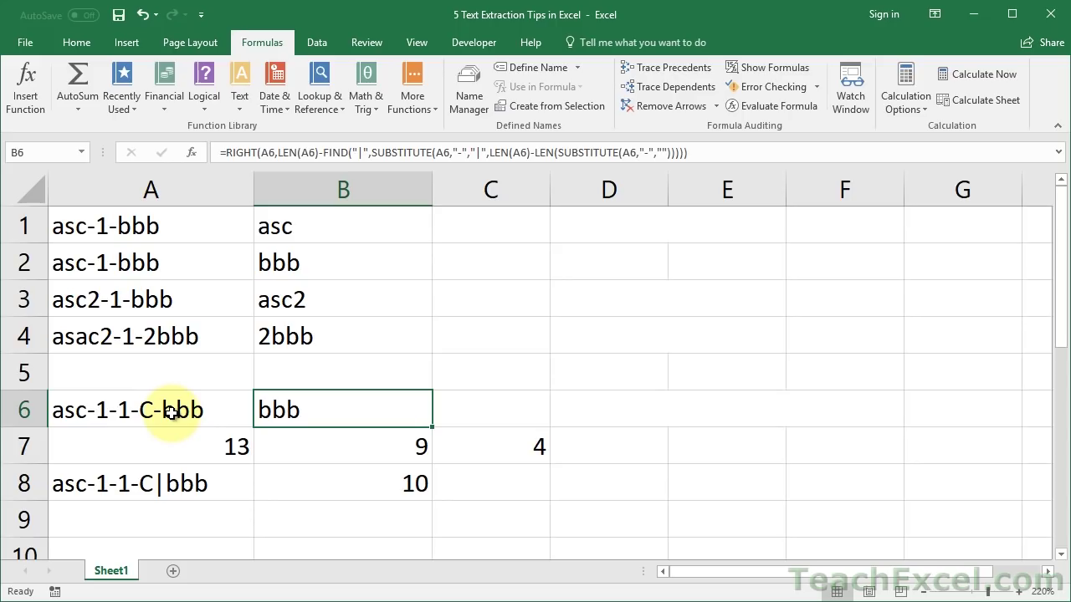
double_click(271, 398)
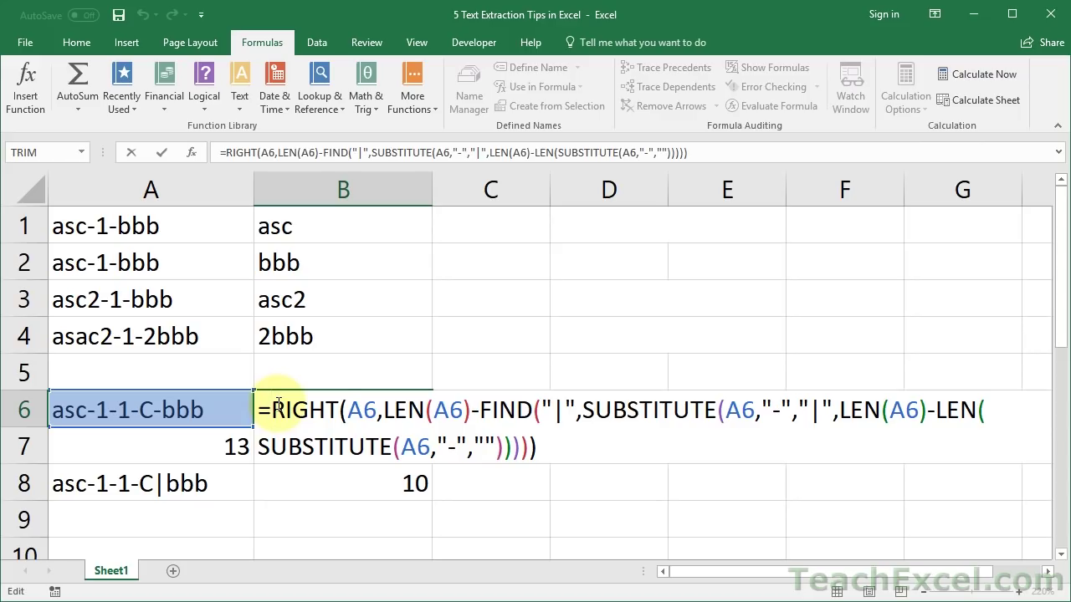
key("ctrl+Return")
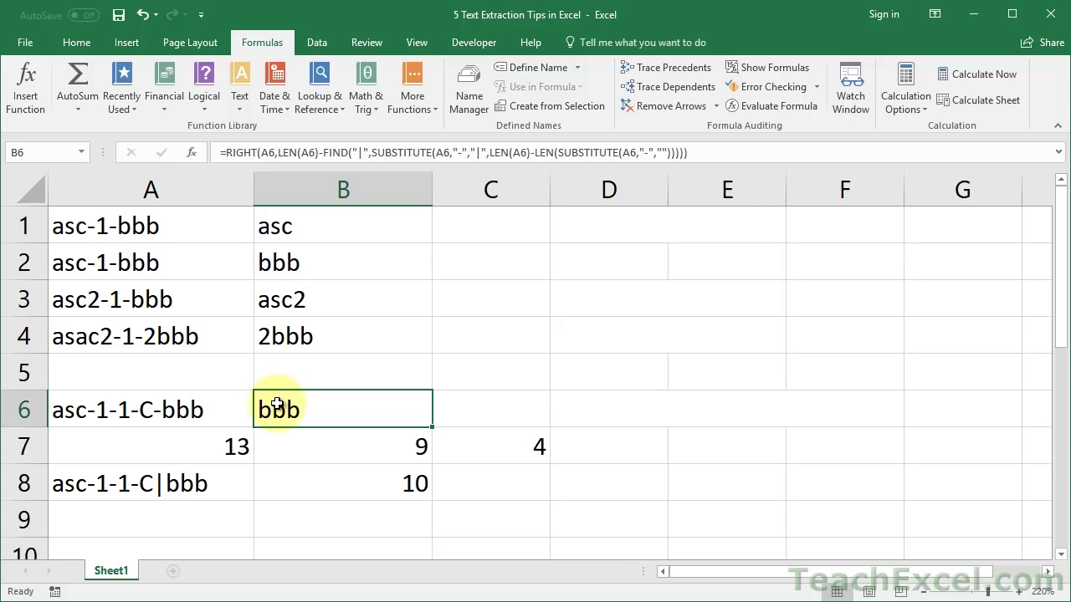
Enter the formula =LEFT(E1,4) in cell F1
left_click(513, 217)
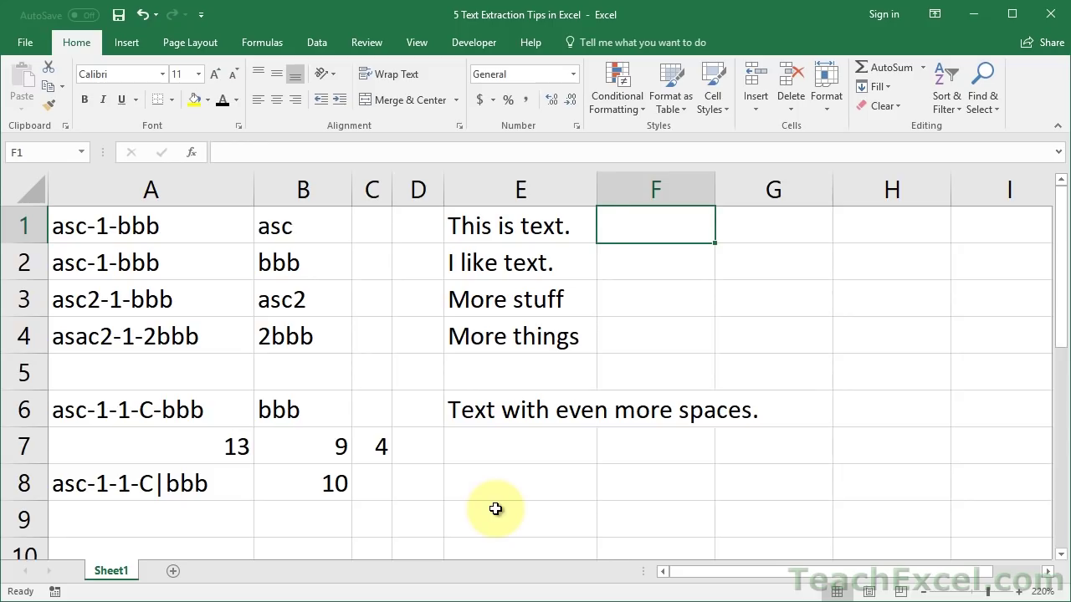
type("=lef")
key("Tab")
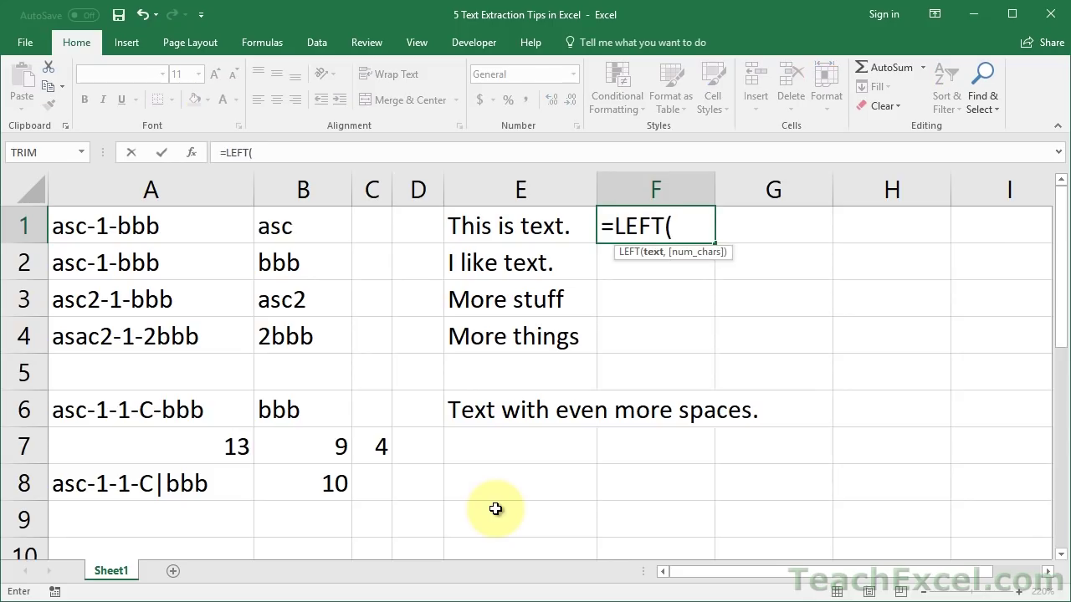
key("Left")
type(",")
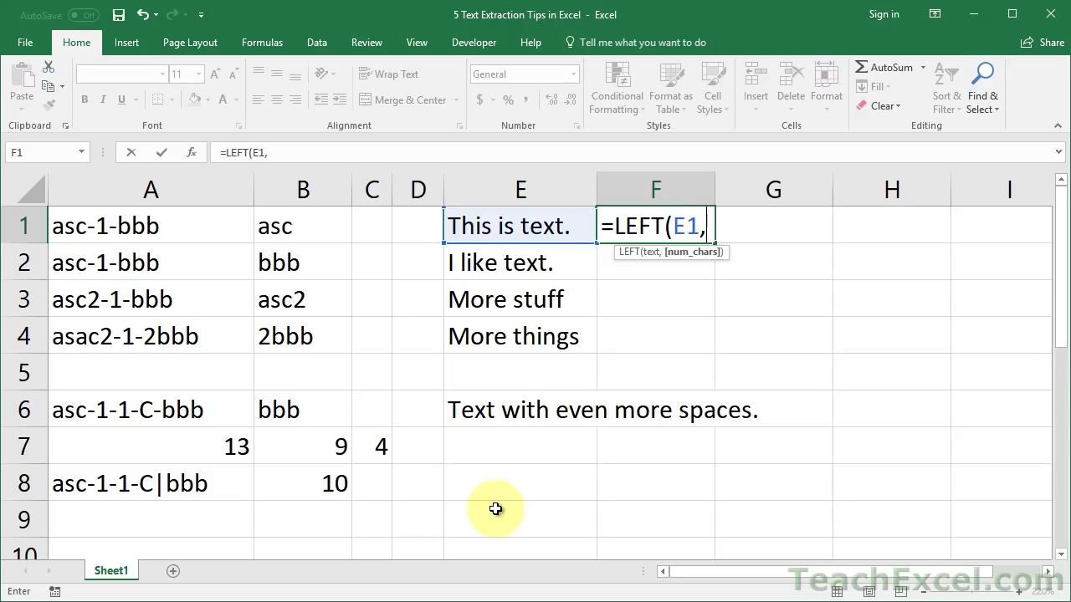
type("4)")
key("Return")
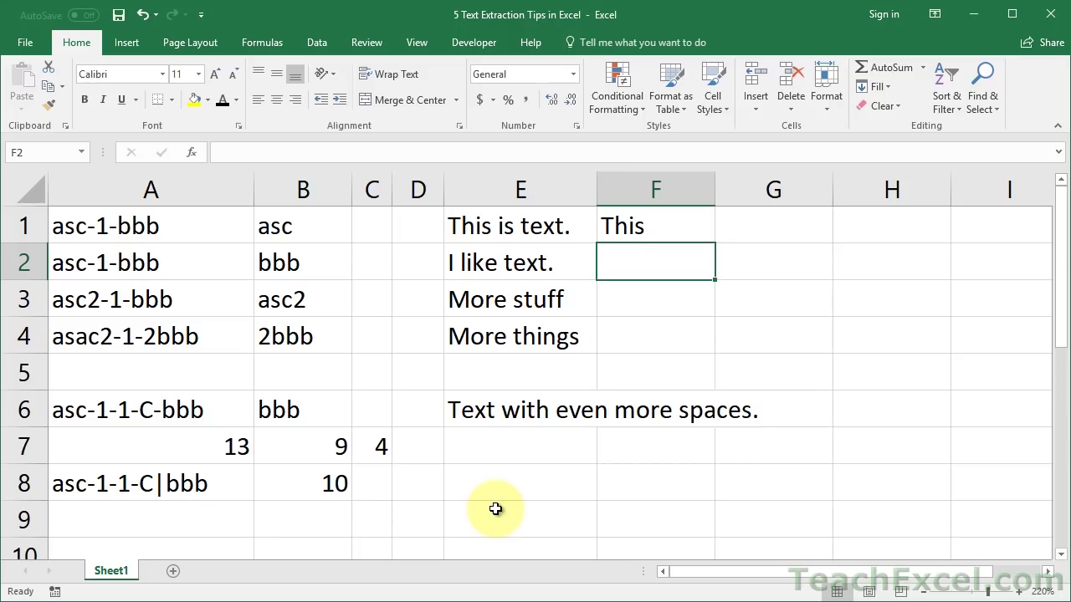
Enter the formula =RIGHT(E2,5) in cell F2
type("=ri")
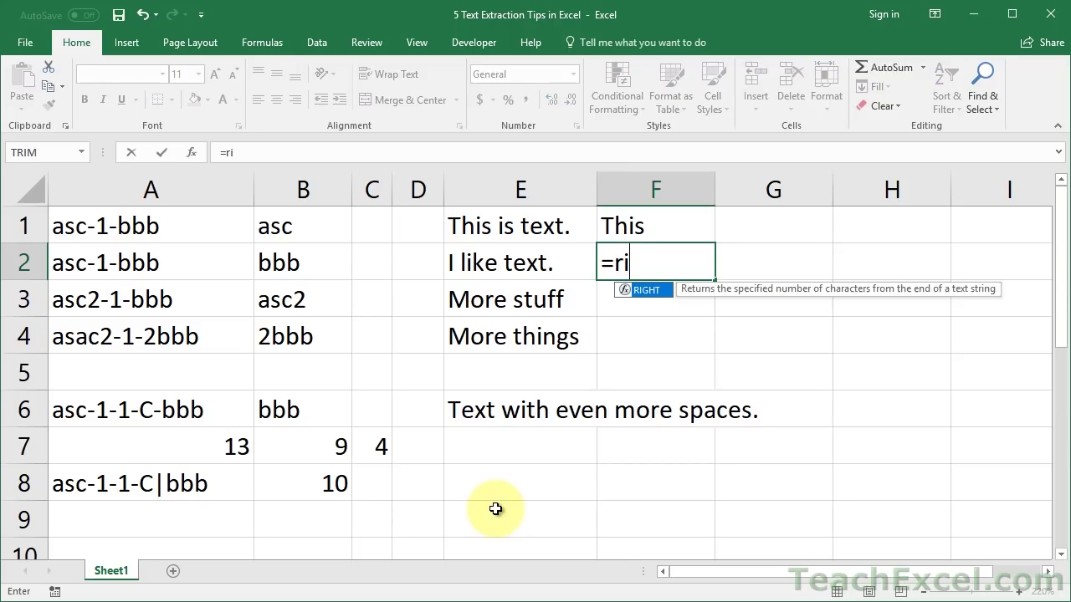
key("Tab")
key("Left")
type(",")
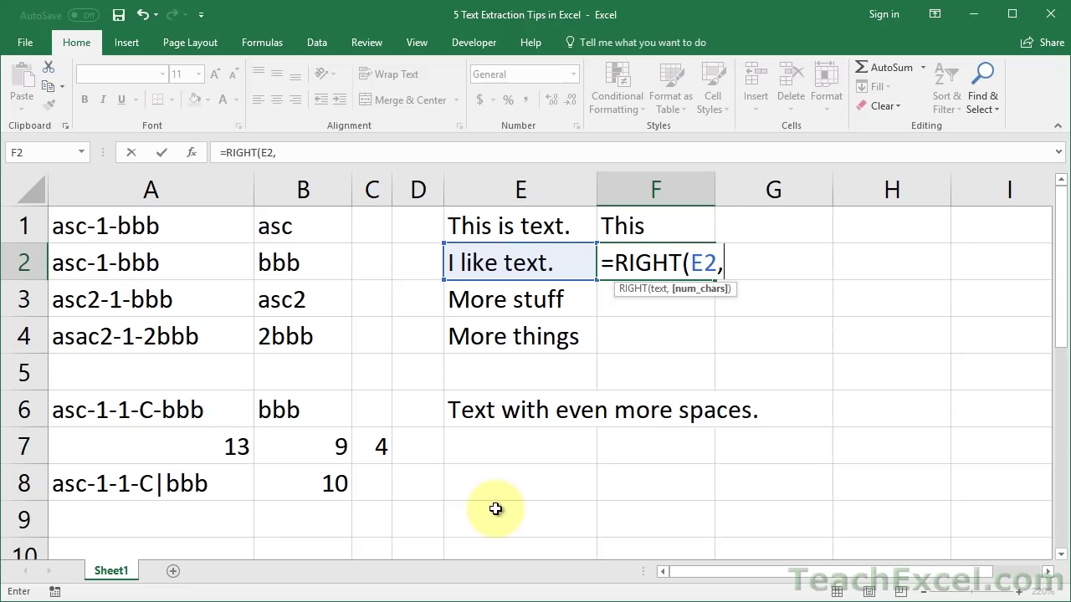
type("5)")
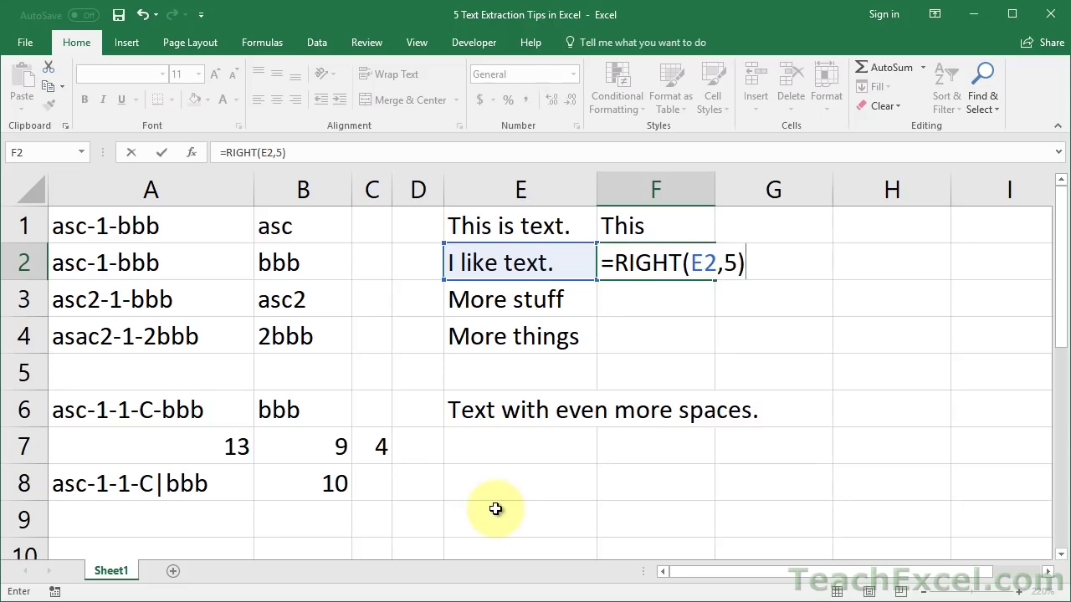
key("ctrl+Return")
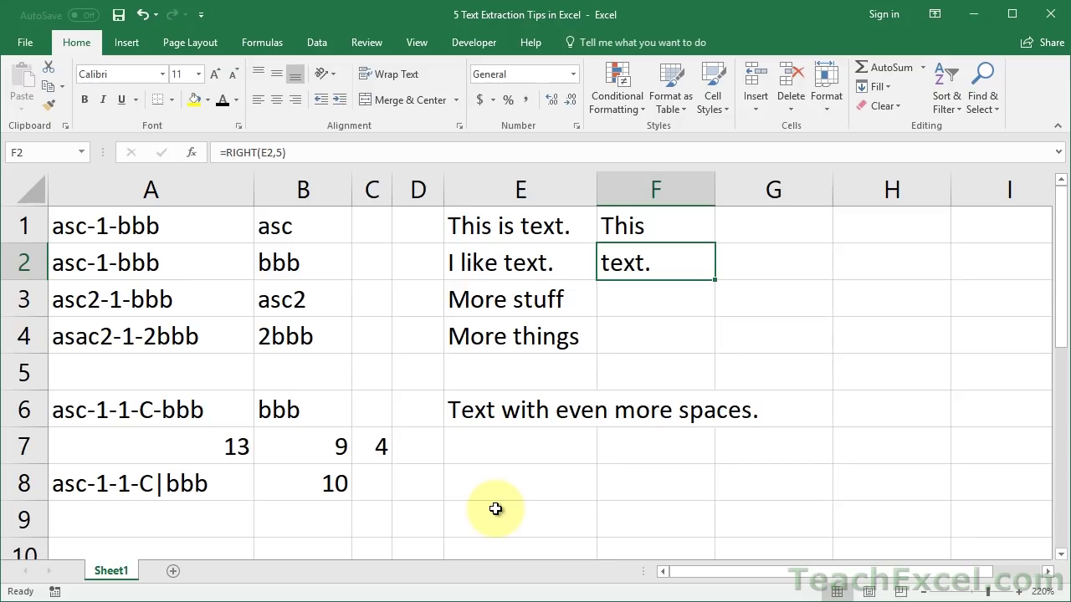
Enter the formula =LEFT(E3,FIND(" ",E3)-1) in cell F3 to extract the text before the first space
left_click(629, 307)
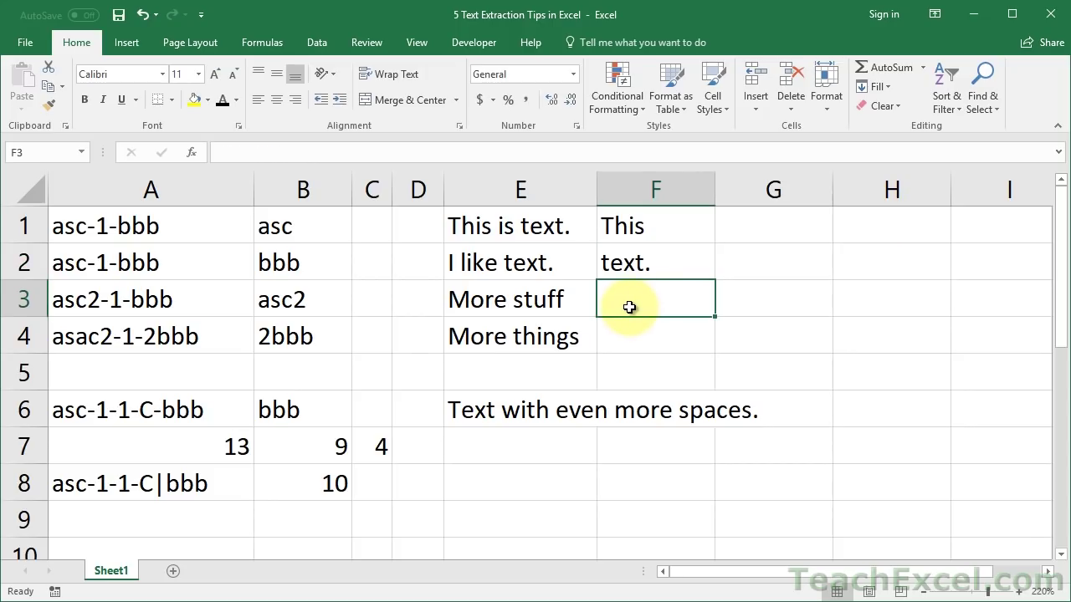
type("=left")
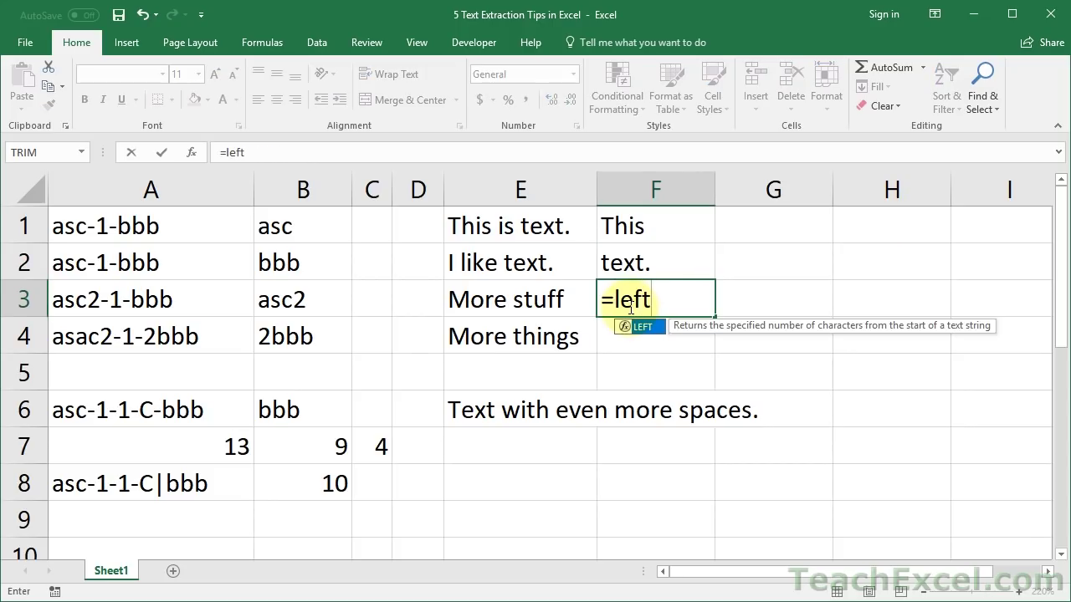
key("Tab")
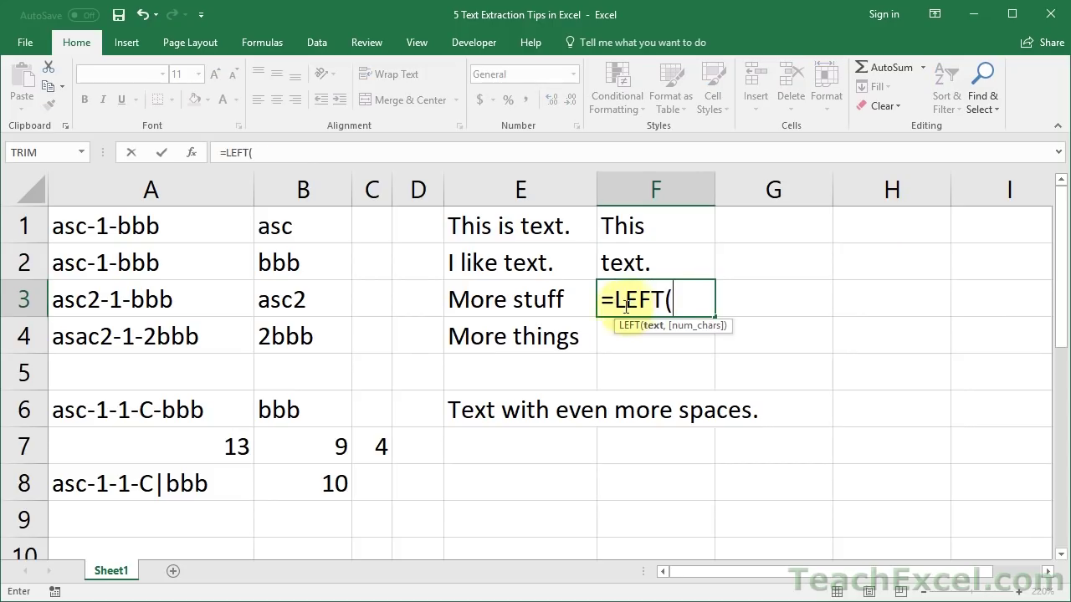
left_click(553, 300)
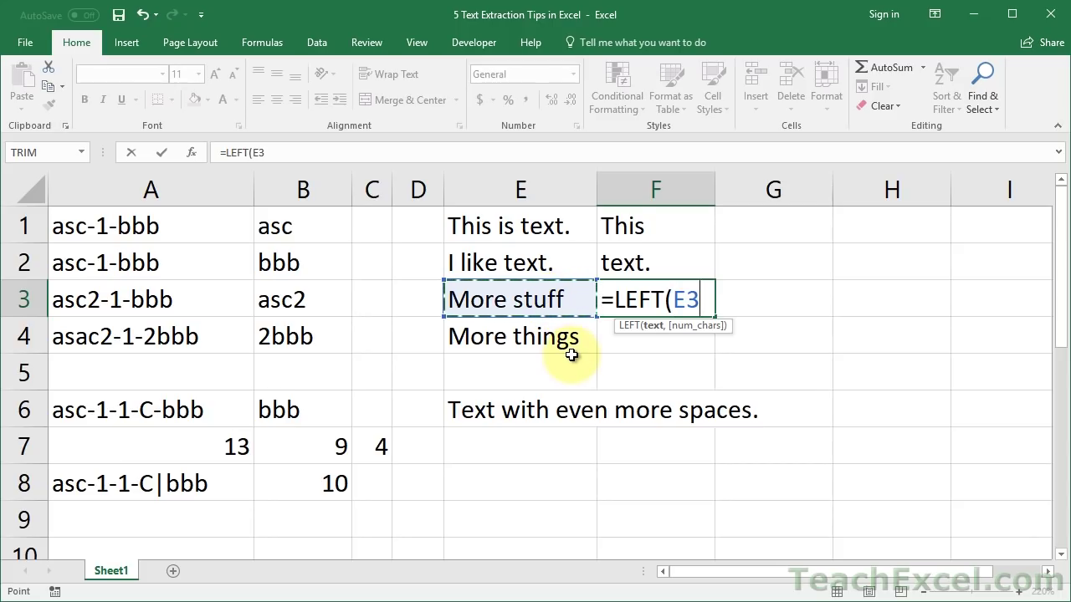
type(",")
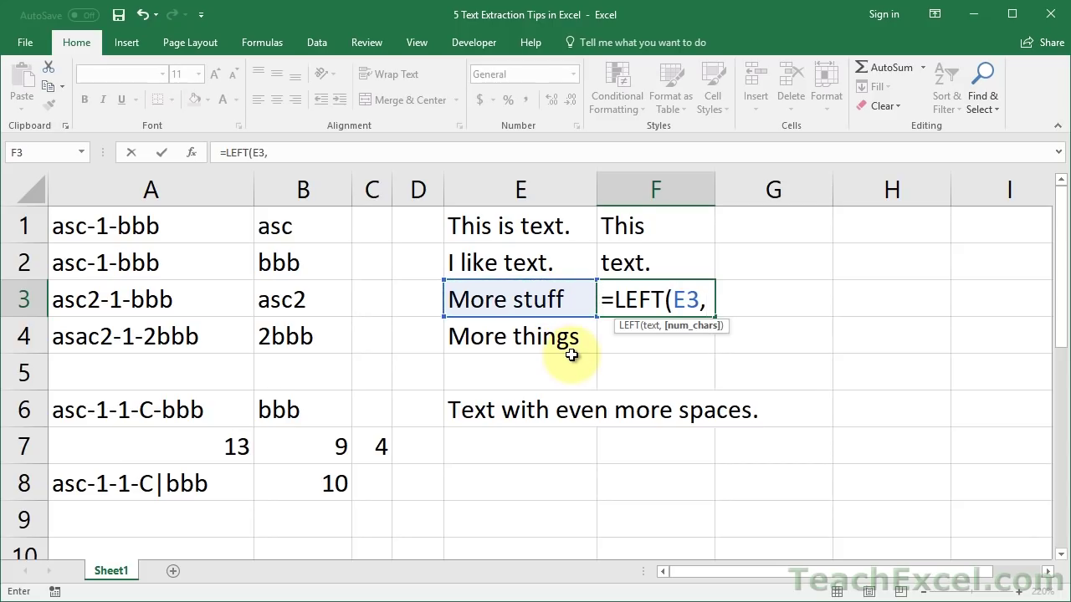
type("find")
key("Tab")
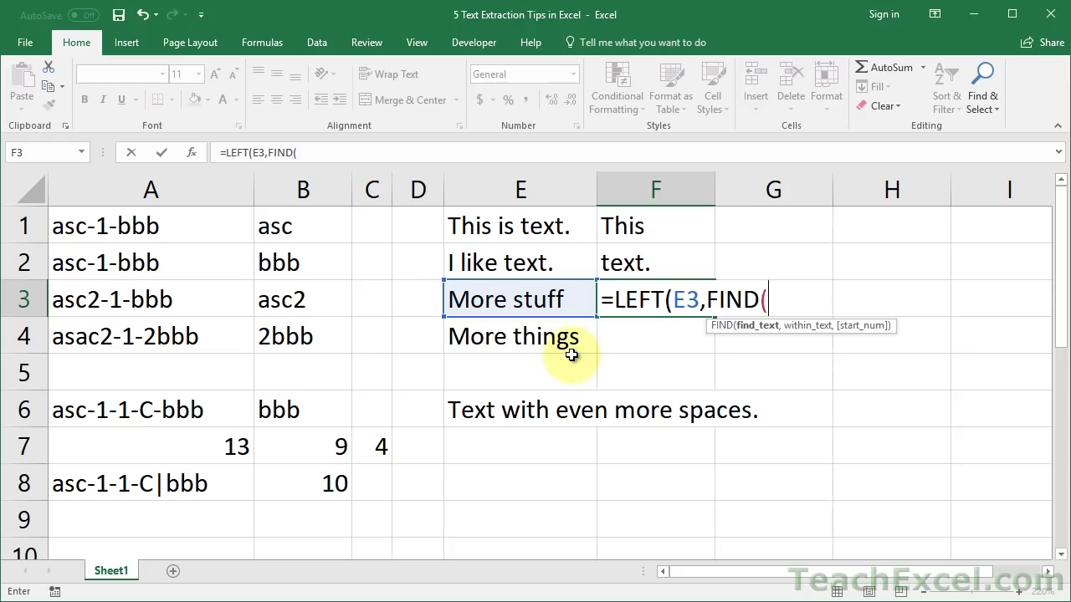
type("\" \",")
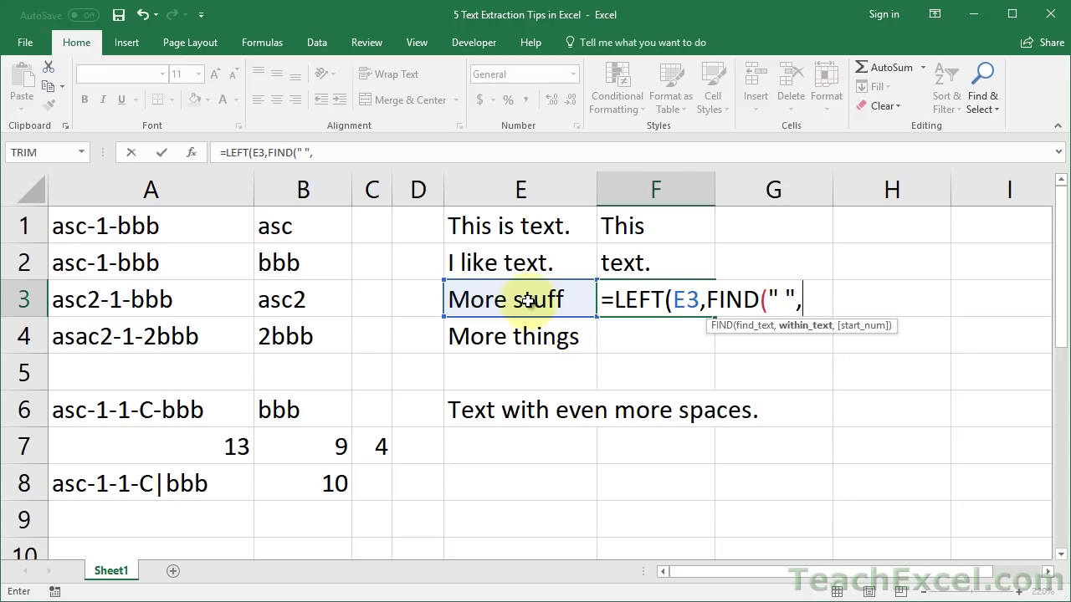
left_click(527, 299)
type(")")
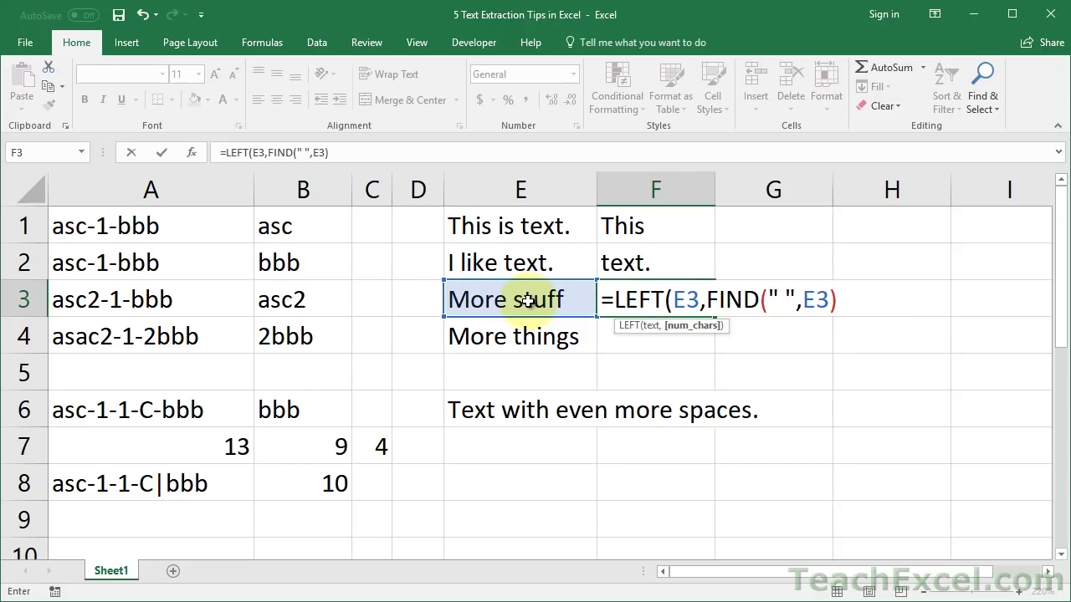
type("-1)")
key("ctrl+Return")
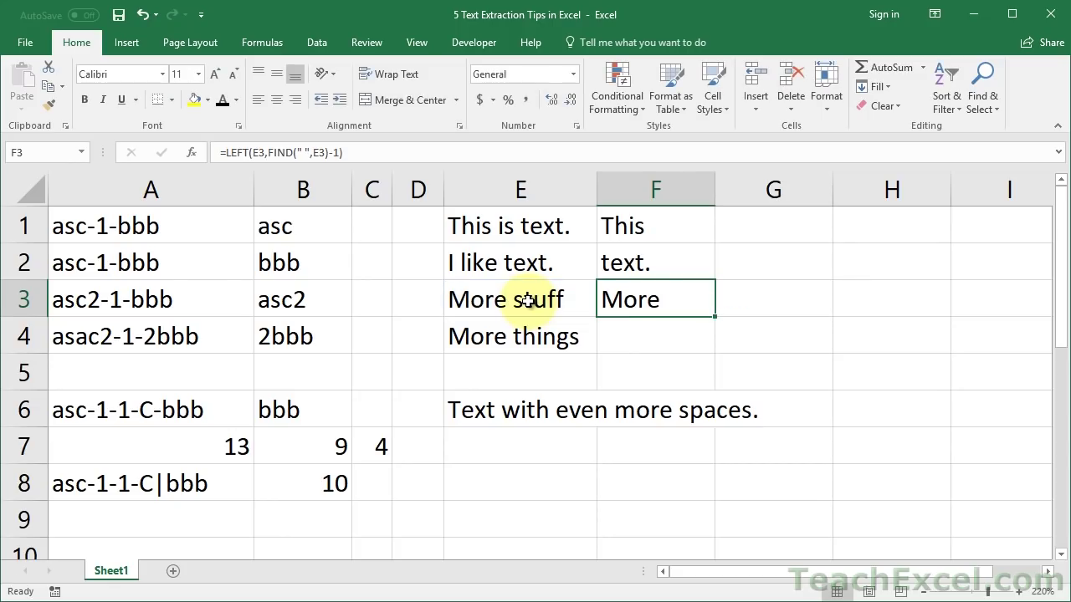
Change the text in cell E3 to "More asdf stuff" to test the extraction formula
double_click(508, 300)
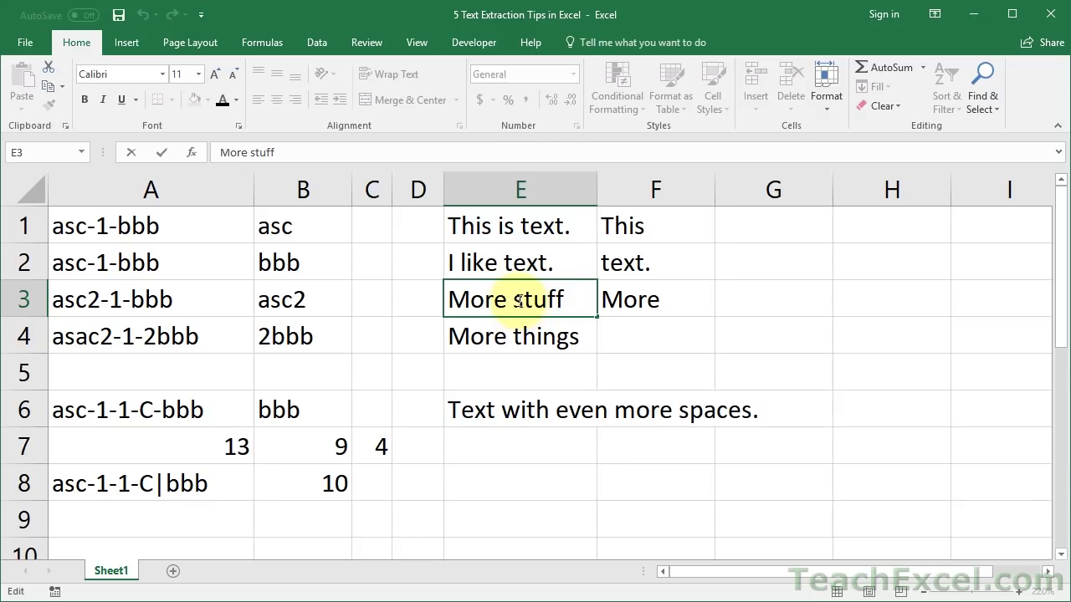
type("asdf")
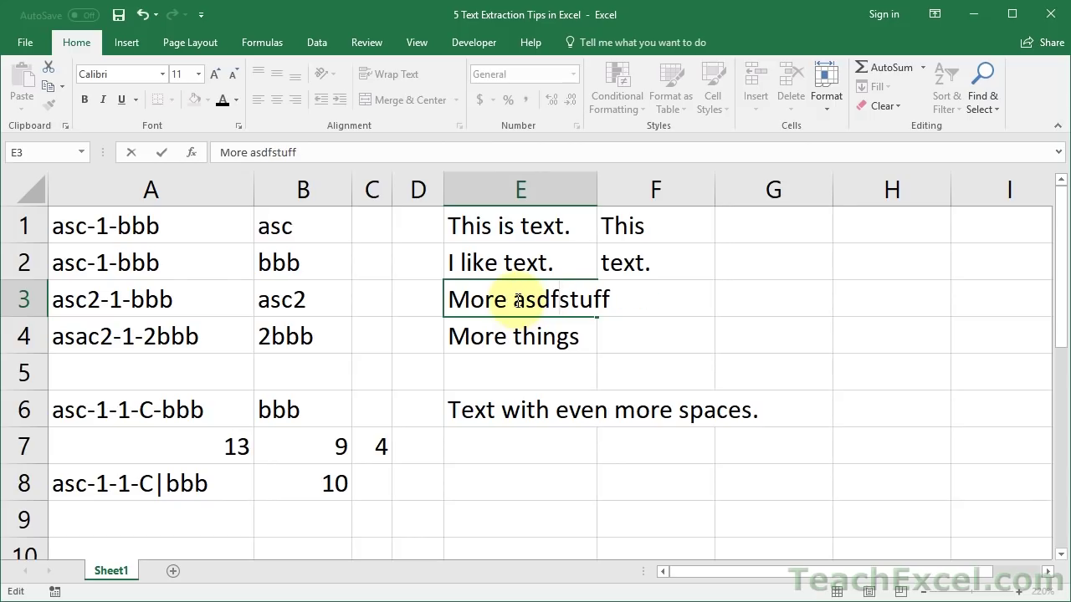
key("ctrl+Return")
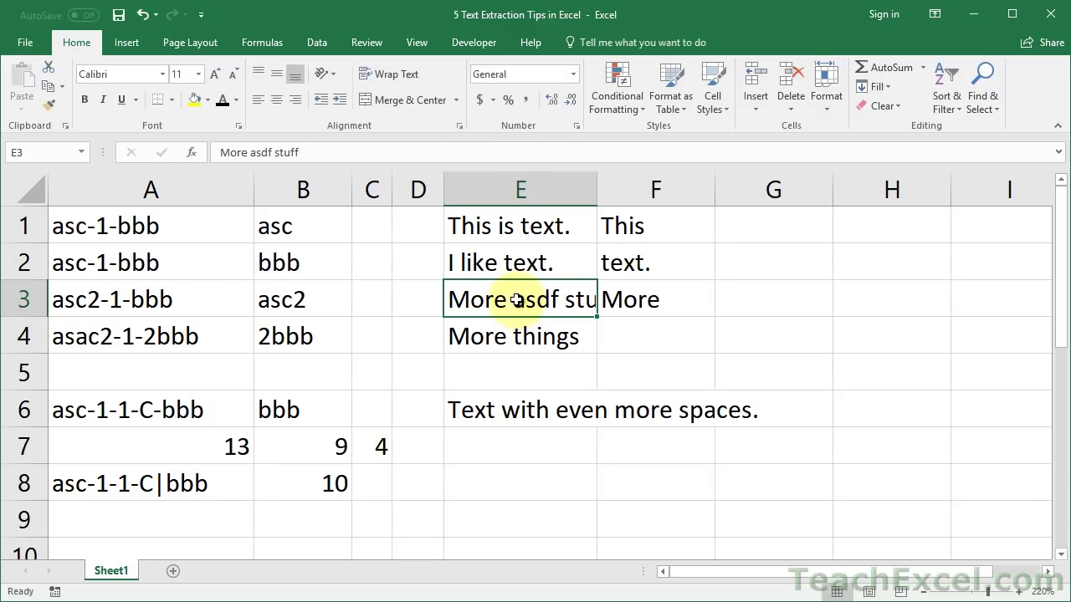
Change the text in cell E3 to "Morae asdf stuff" to test the first-word extraction formula
double_click(487, 301)
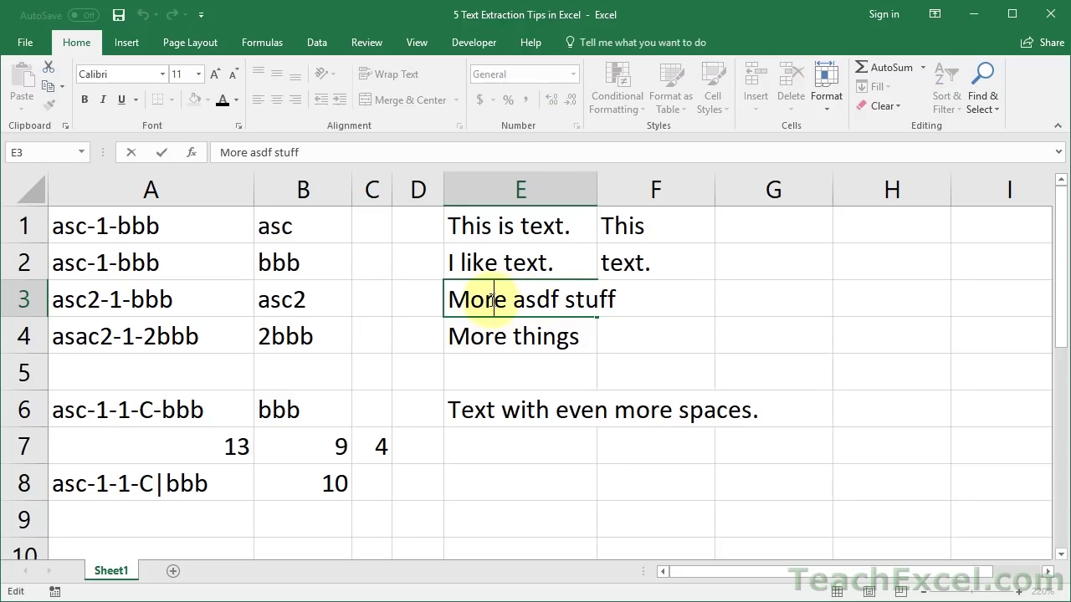
type("a")
key("Return")
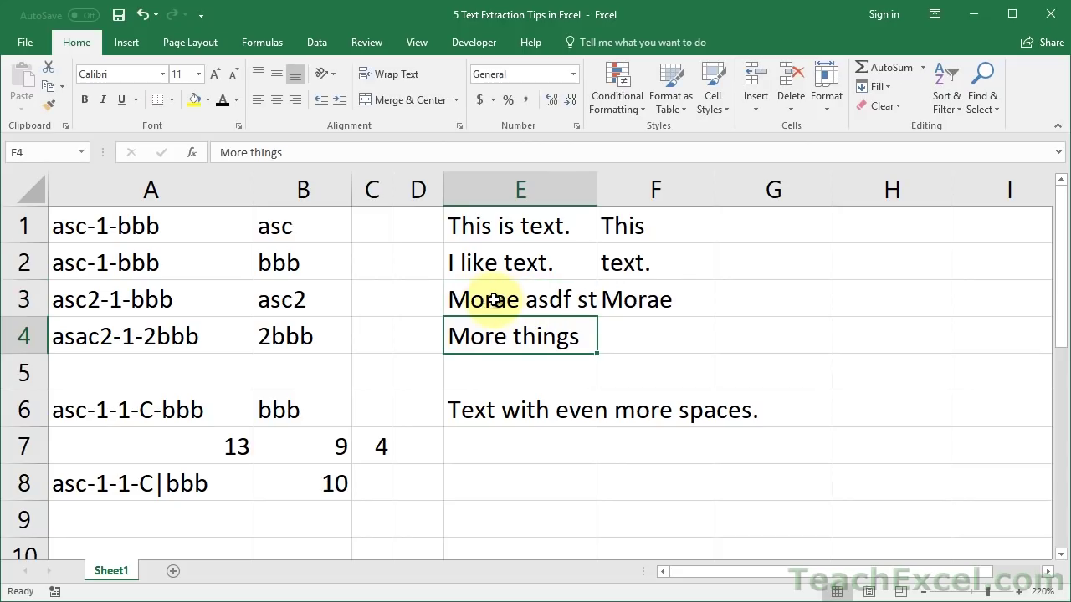
left_click(490, 302)
Change the text in cell E4 to "The store things" so that it contains two spaces
left_click(628, 333)
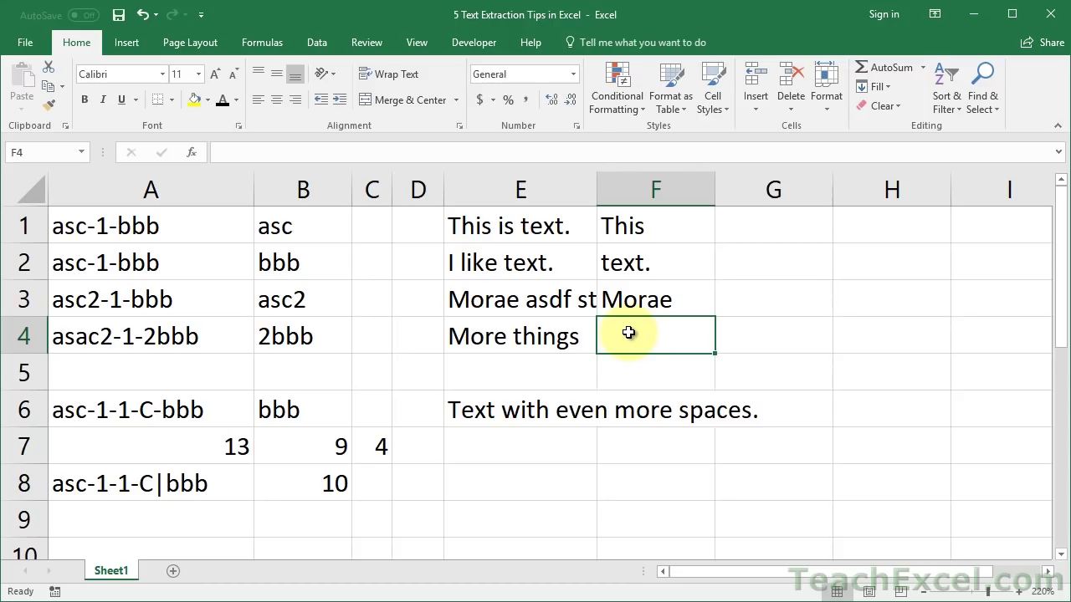
double_click(471, 334)
key("BackSpace")
type("The ")
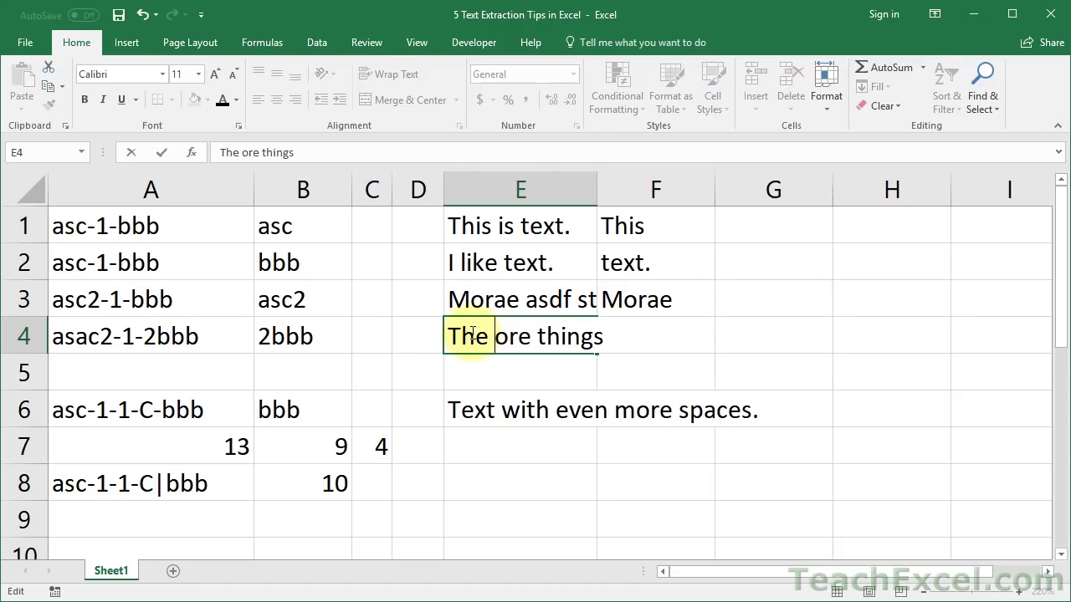
type("st")
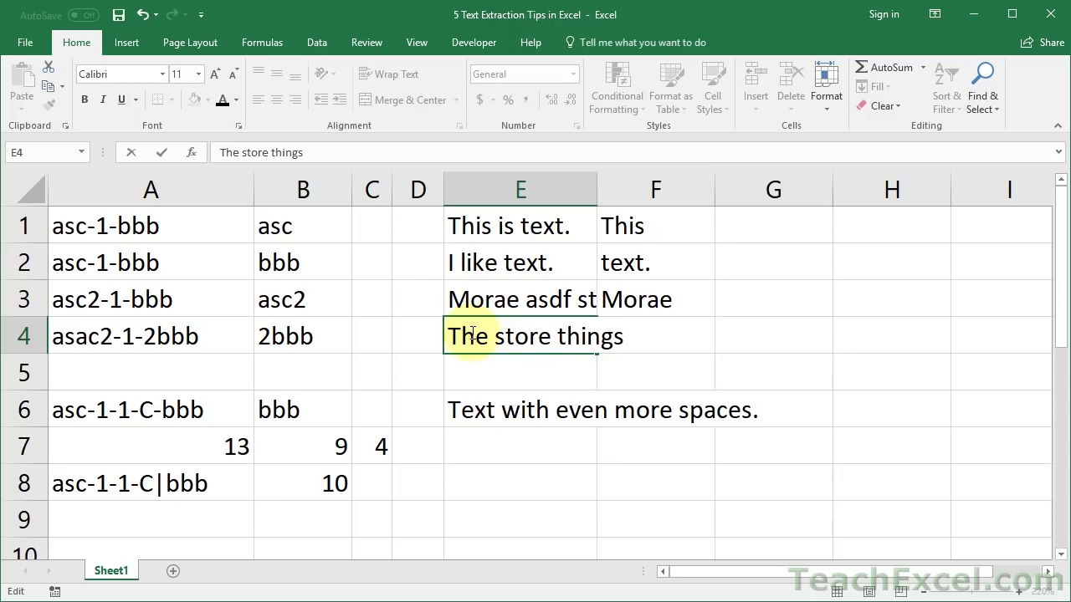
key("Tab")
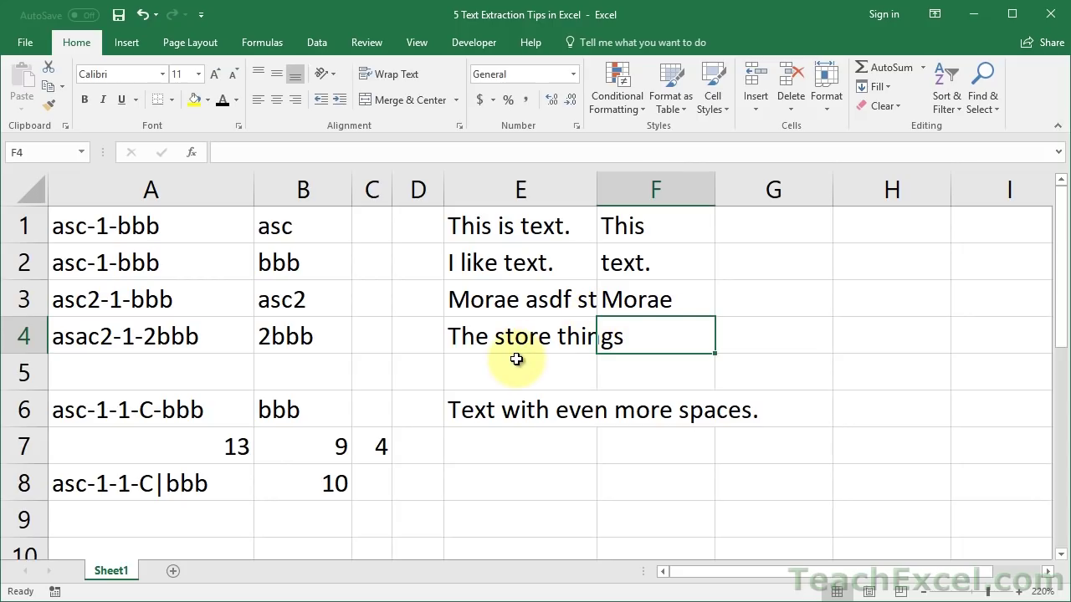
Enter the formula =RIGHT(E4,LEN(E4)-FIND(" ",E4,FIND(" ",E4)+1)) in cell F4 to extract the text after the second space
type("=RIGHT(")
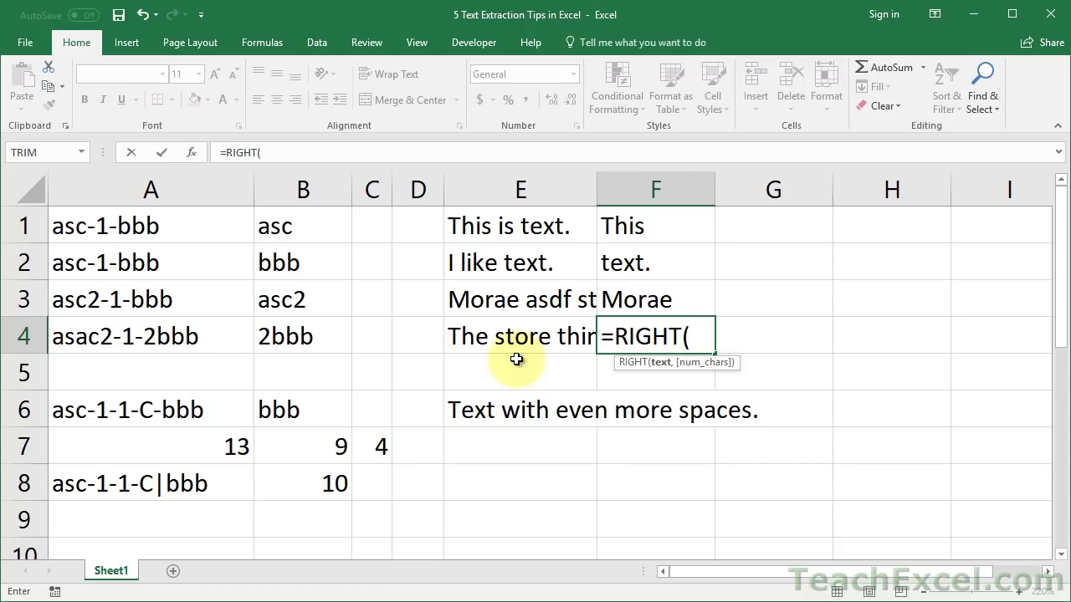
left_click(507, 337)
type(",")
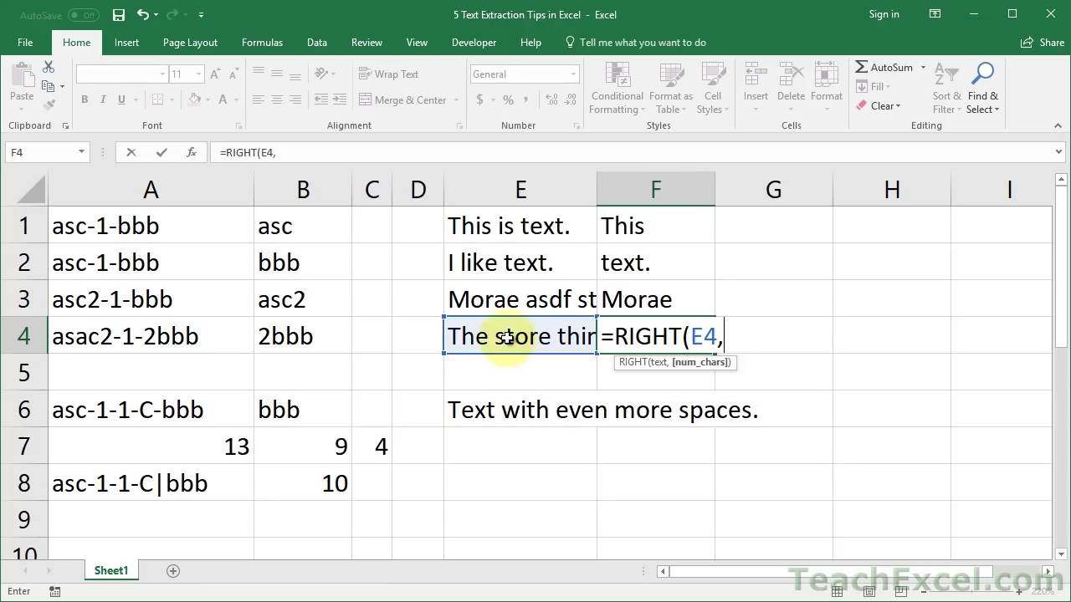
type("len")
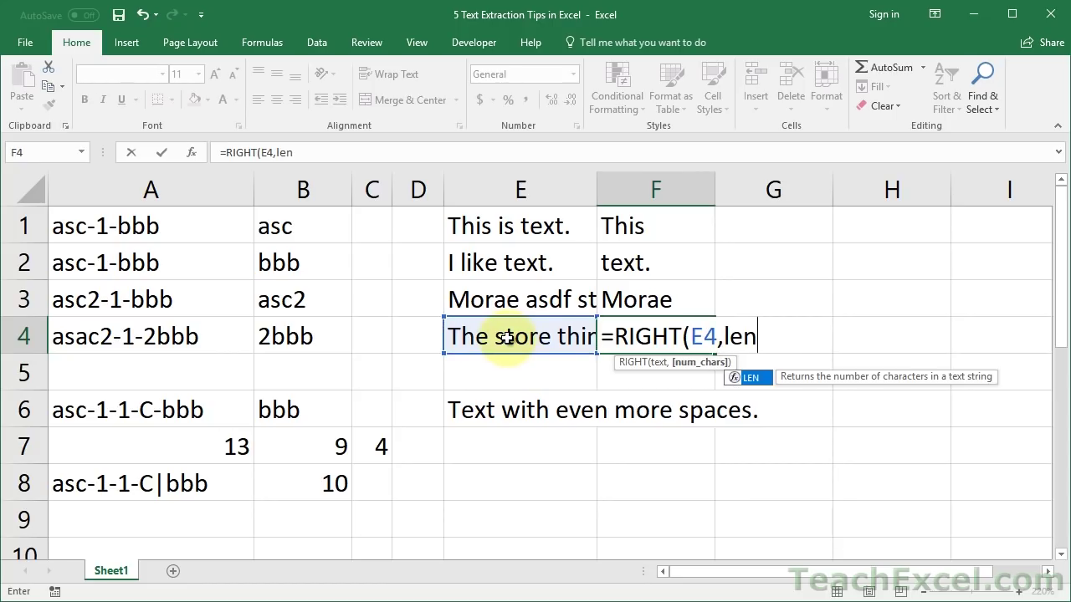
type("(")
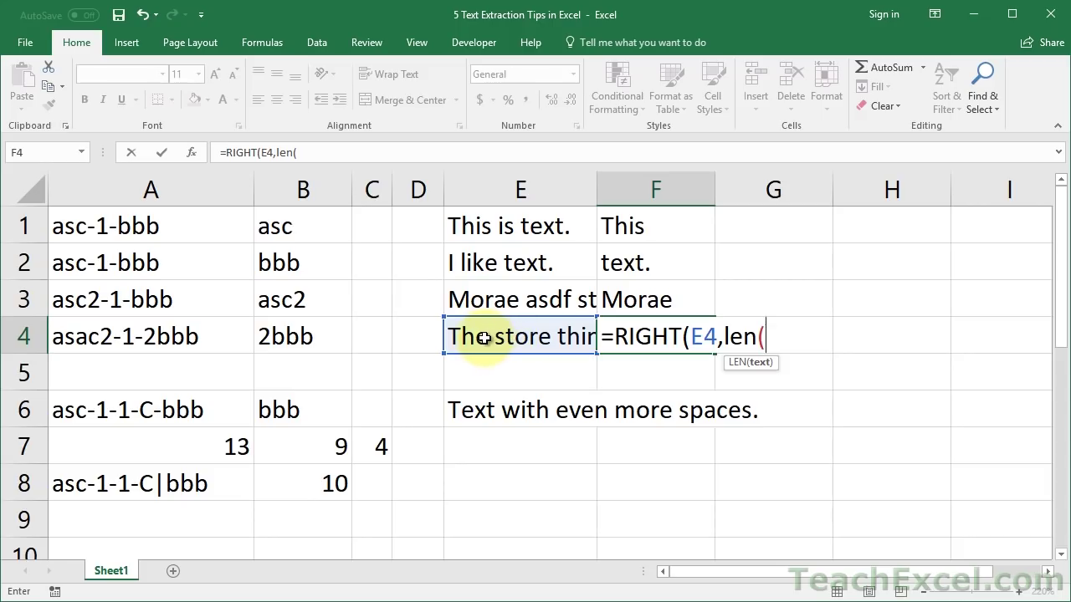
left_click(482, 337)
type(")")
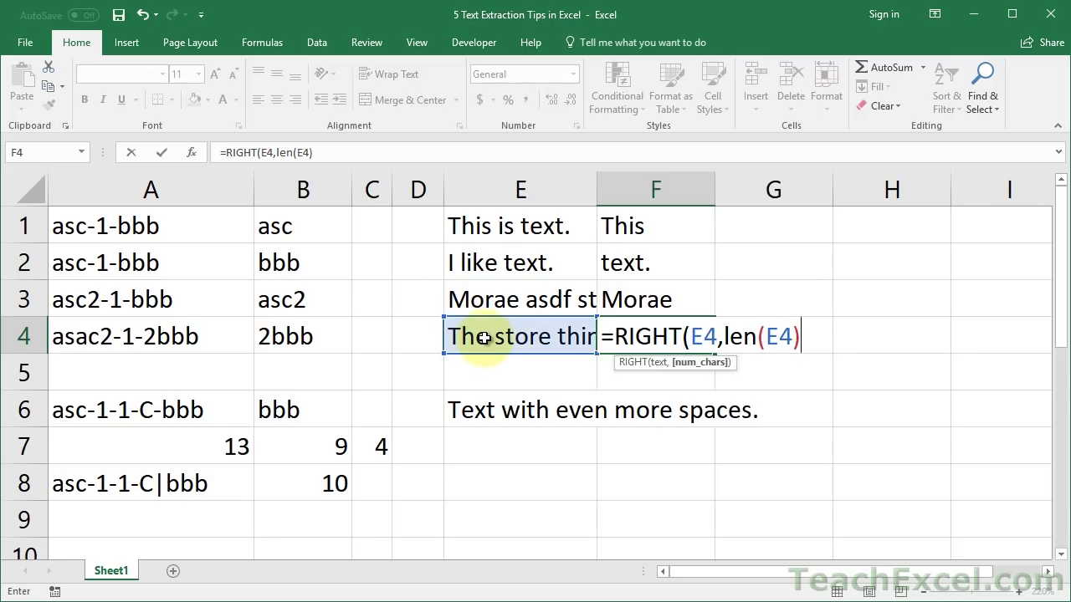
type("-find")
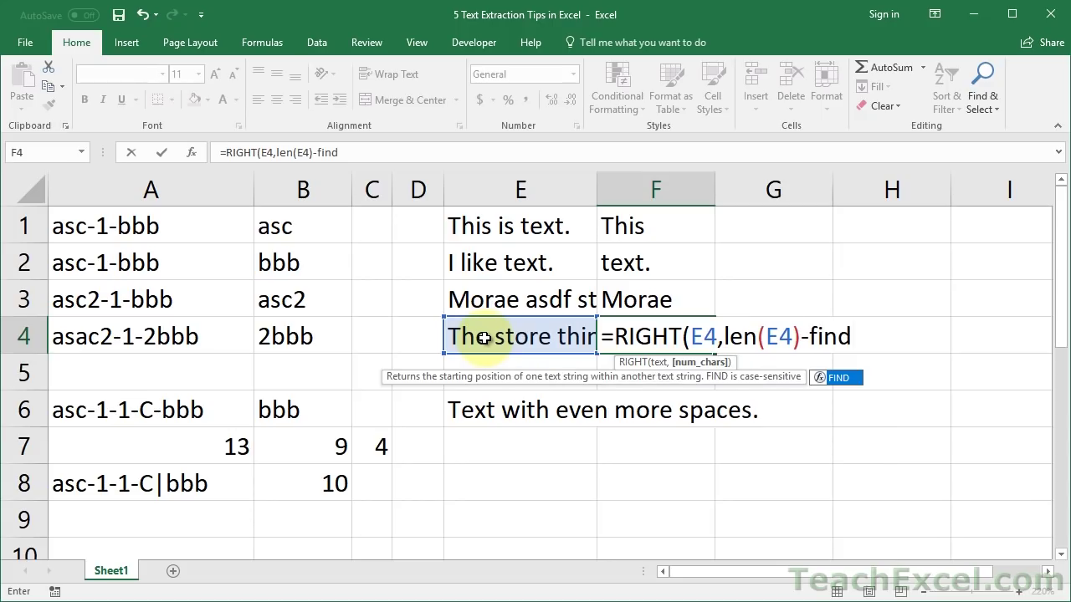
key("Tab")
type("\" ")
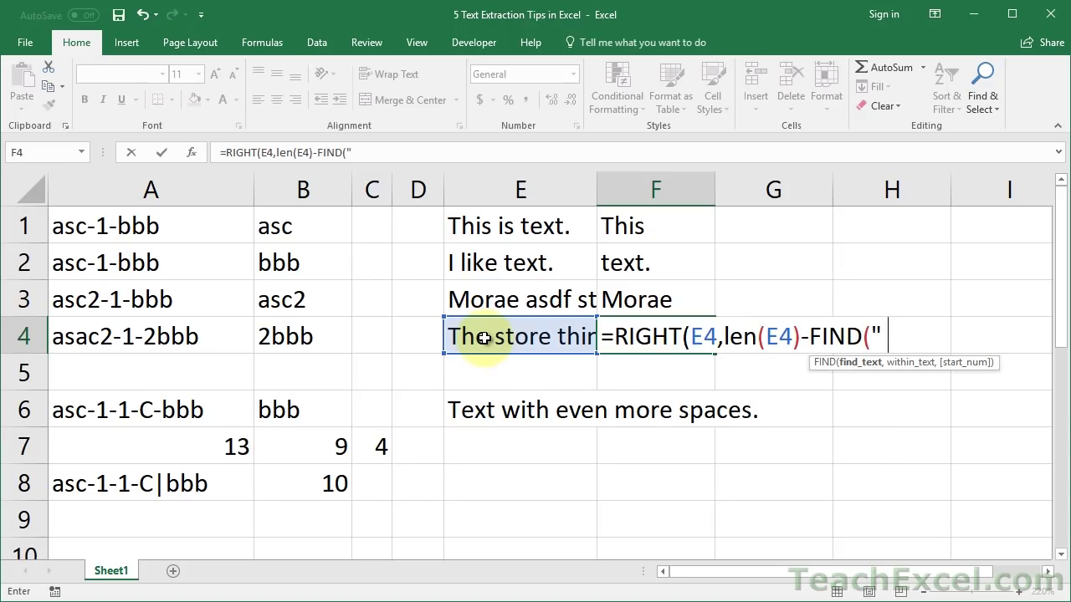
type("\",")
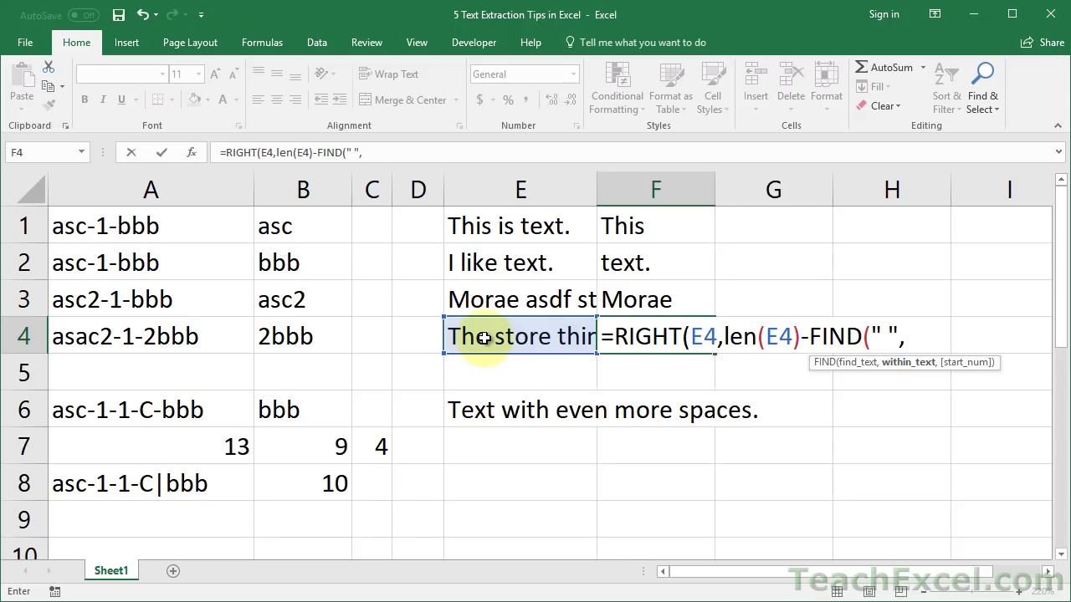
left_click(484, 337)
type(",")
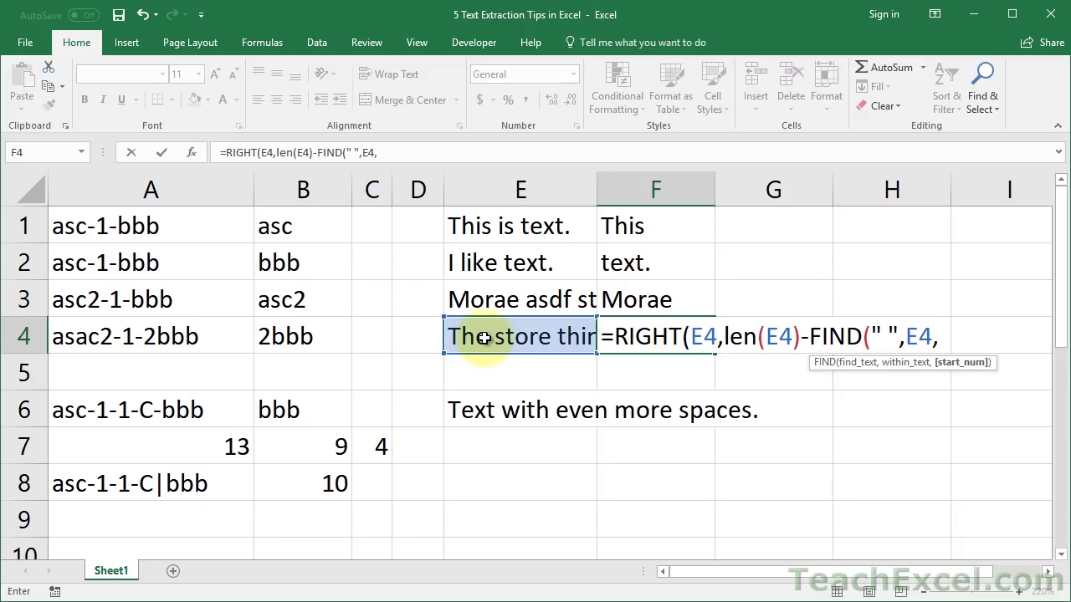
type("find")
key("Tab")
type("\" \",")
left_click(484, 338)
type(")")
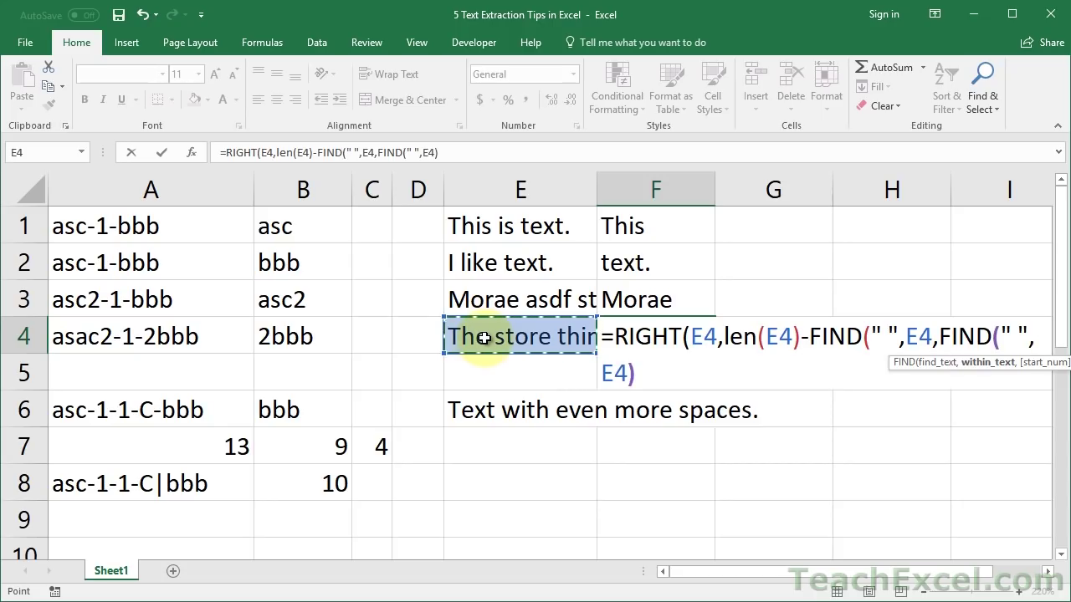
type("+1")
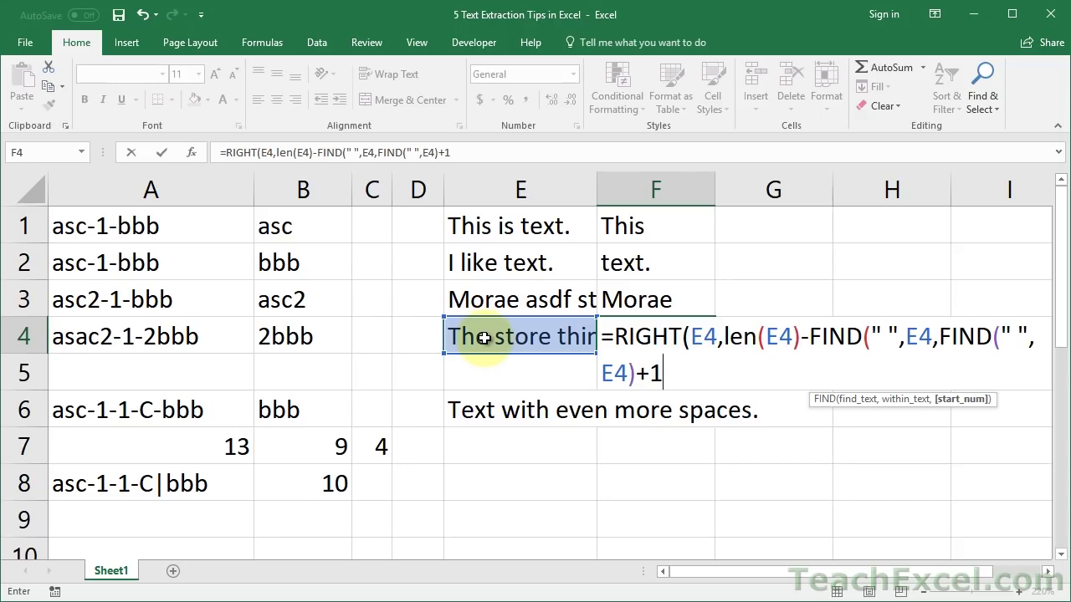
type(")")
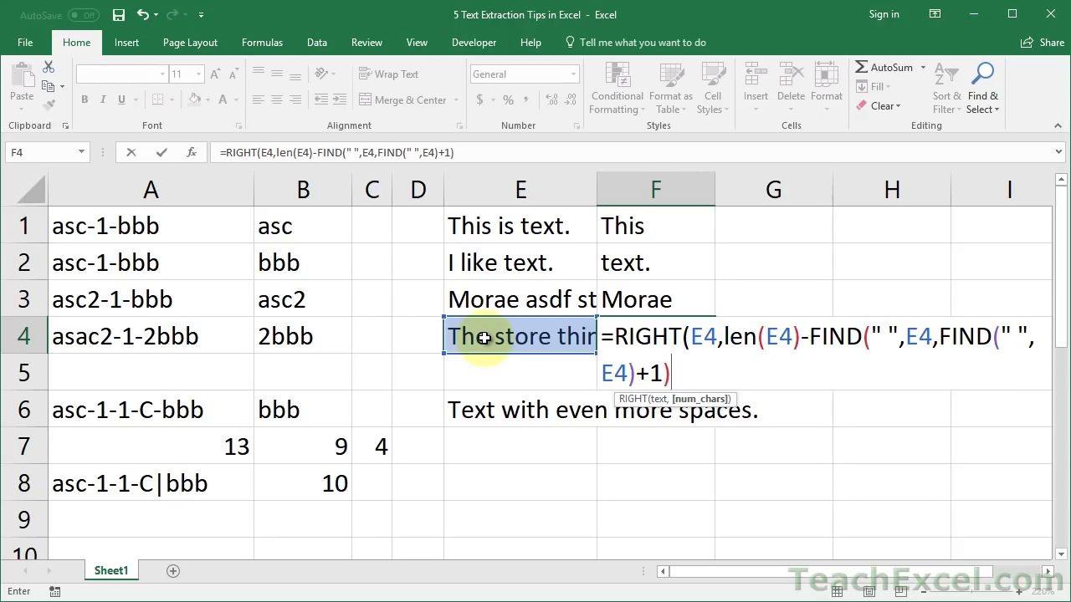
type(")")
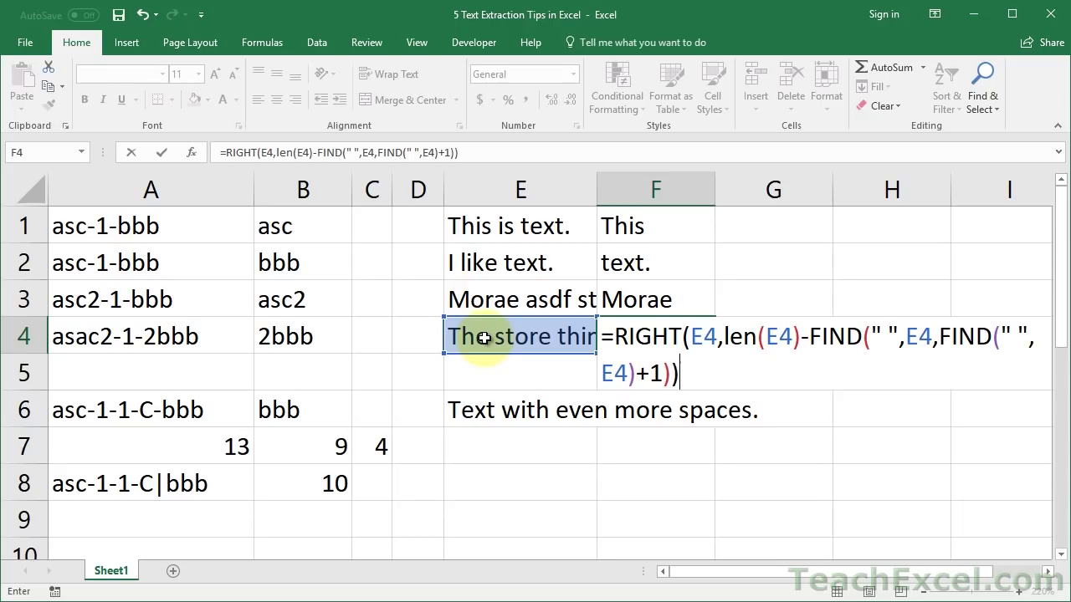
key("ctrl+Return")
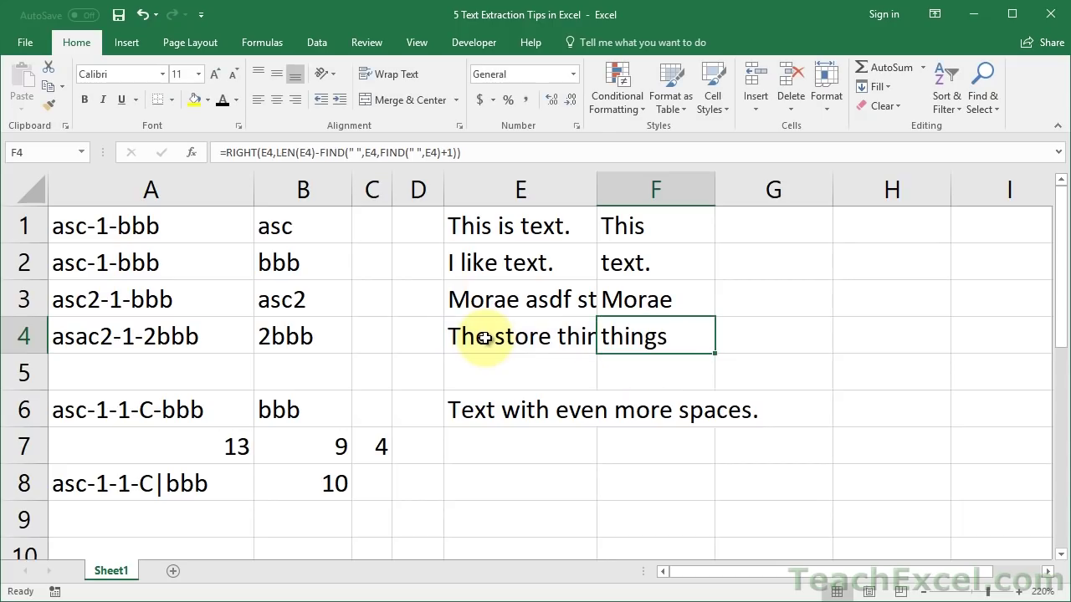
Test the F4 formula by changing cell E4 to "The st ore things", and undo that edit
double_click(514, 336)
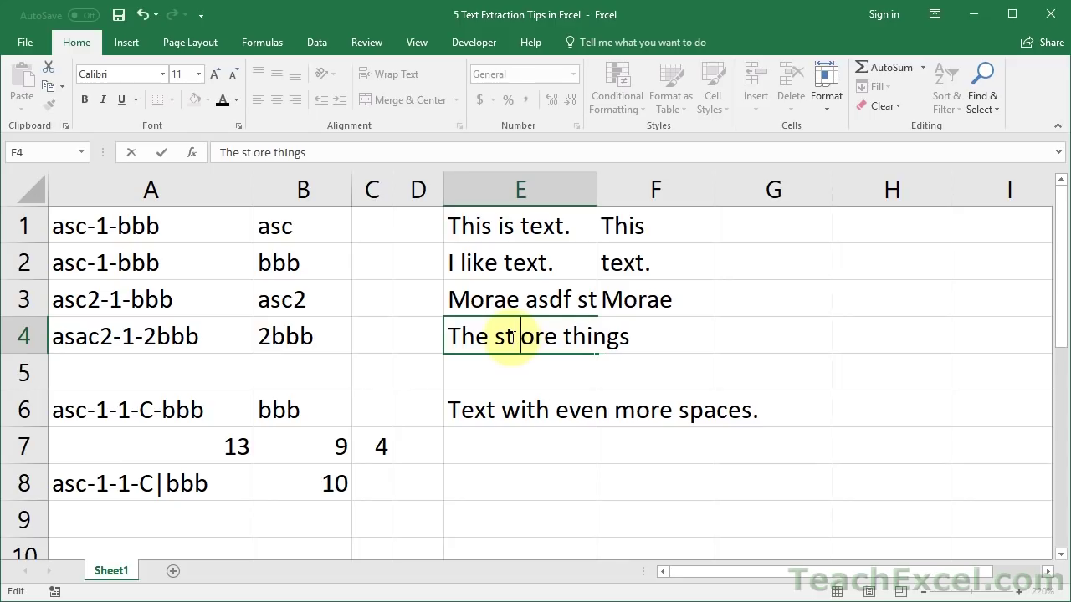
key("ctrl+Return")
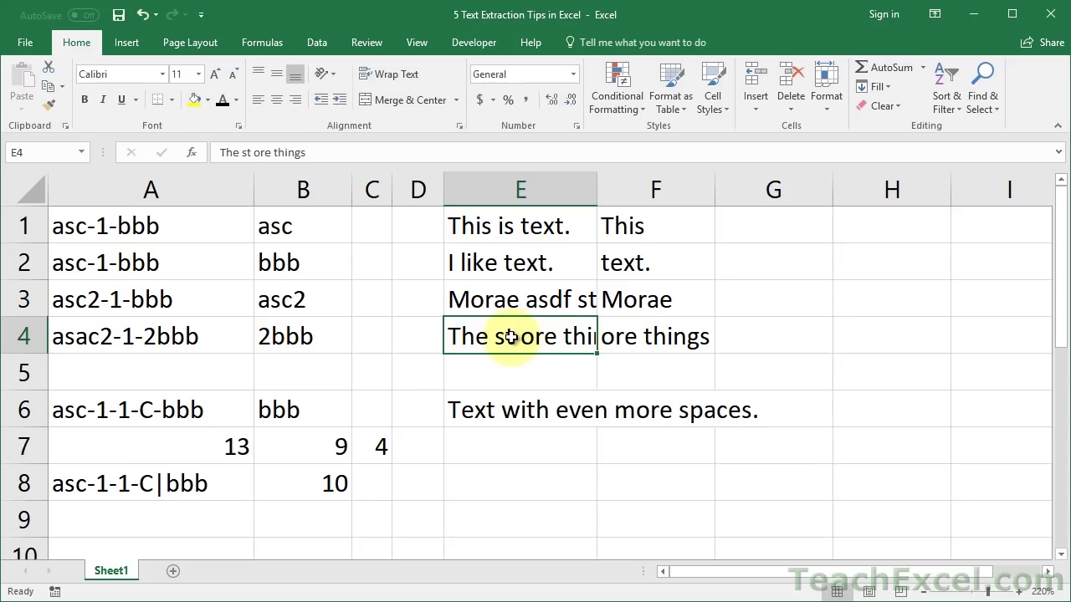
key("ctrl+z")
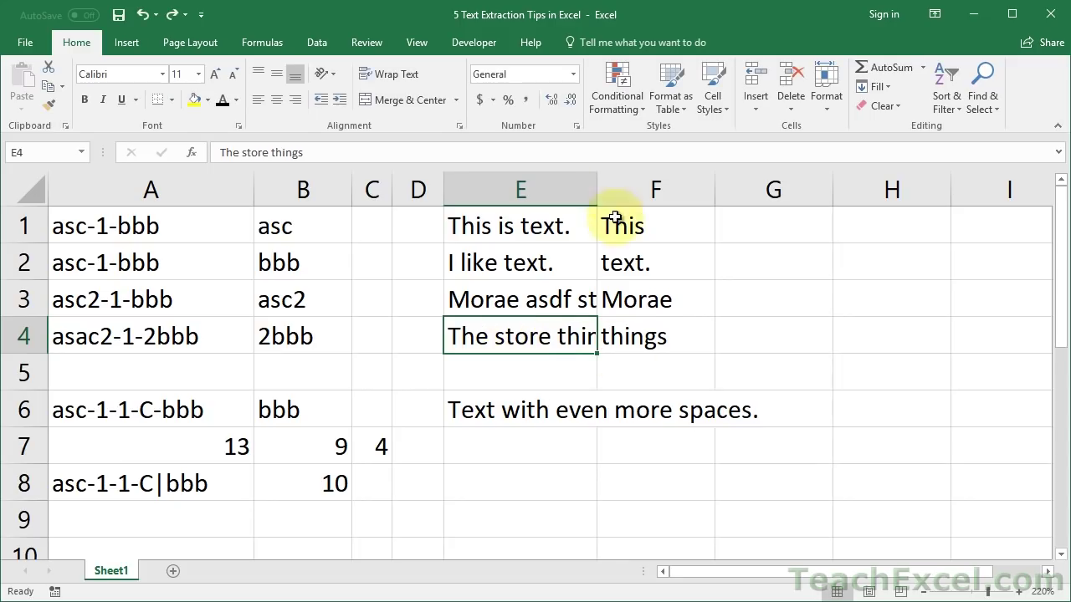
Compare the extraction results in F1:F4 with those in B1:B4 and inspect the formula in B4
left_click(652, 345)
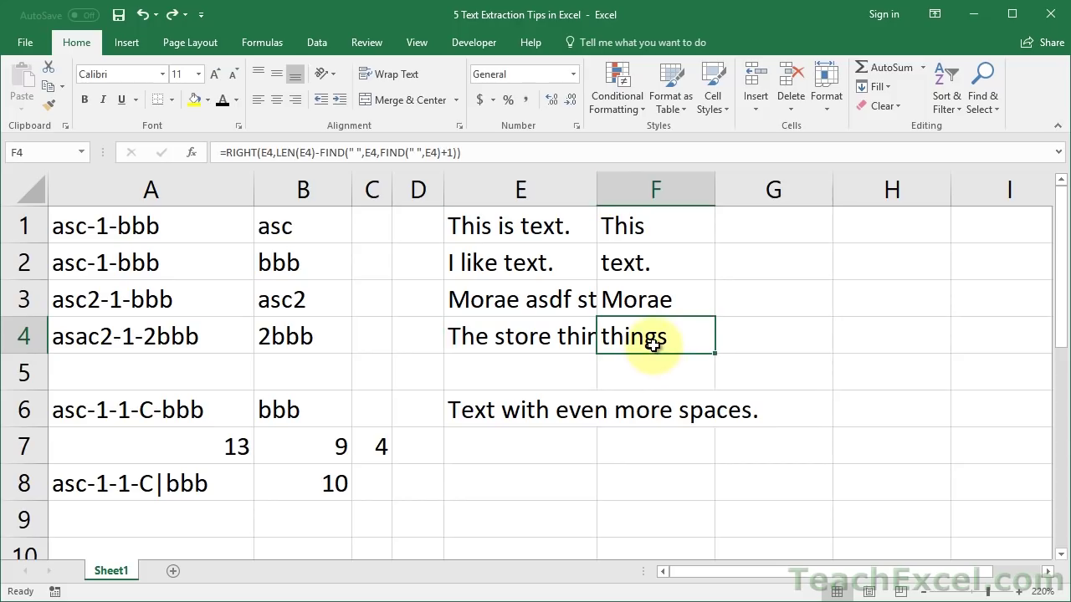
left_click_drag(620, 224, 623, 335)
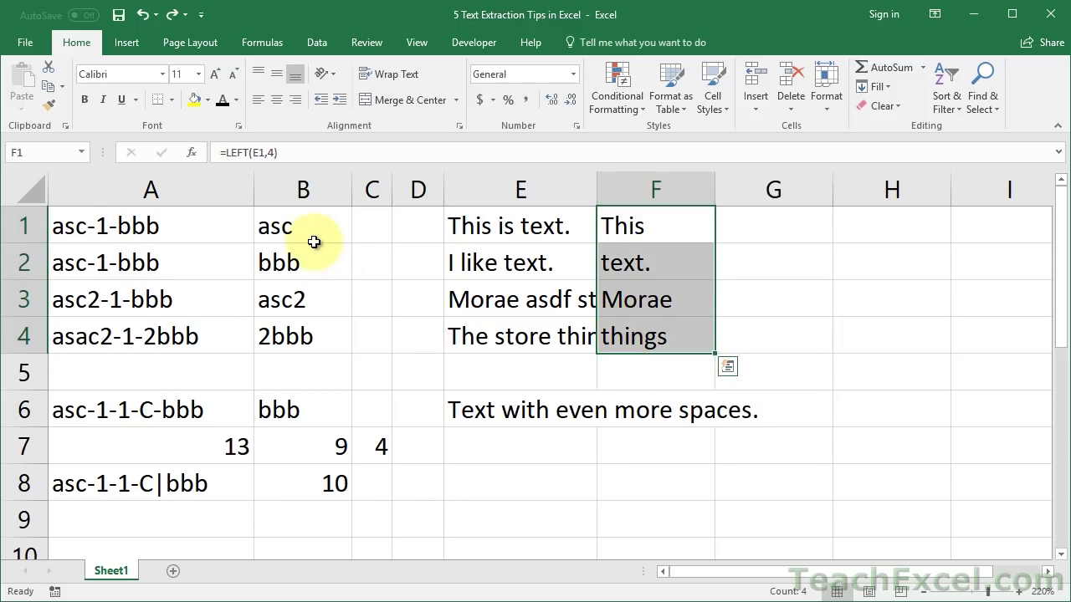
left_click_drag(306, 229, 303, 335)
left_click(264, 334)
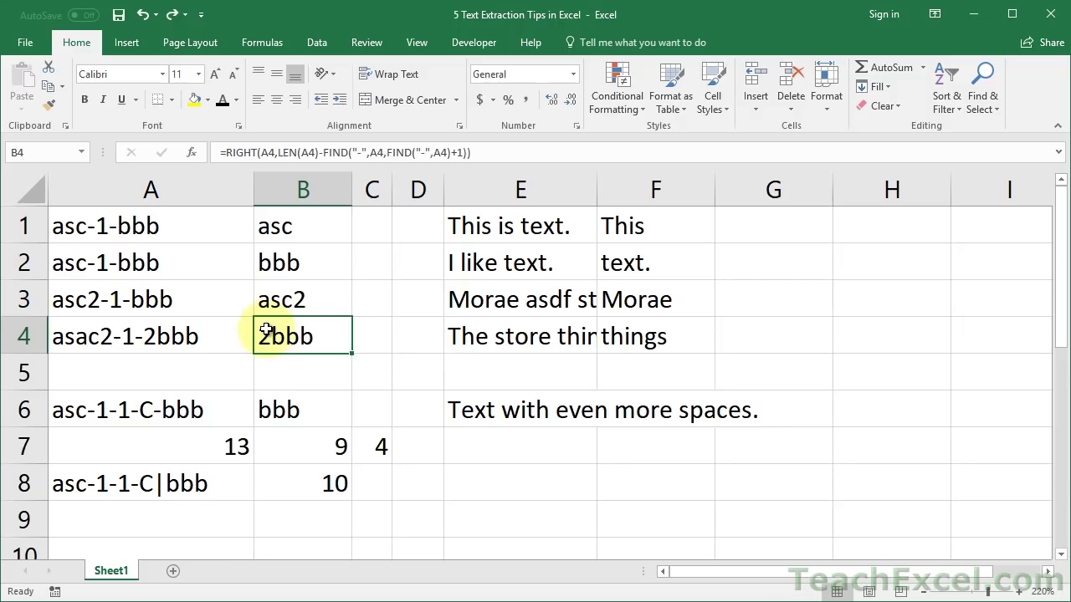
double_click(268, 335)
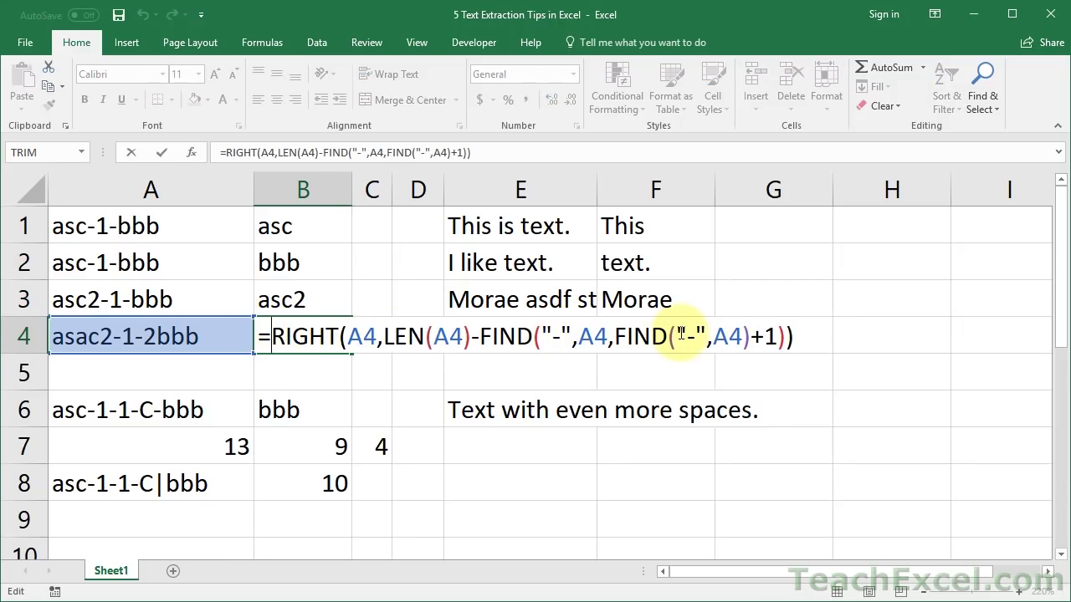
key("Escape")
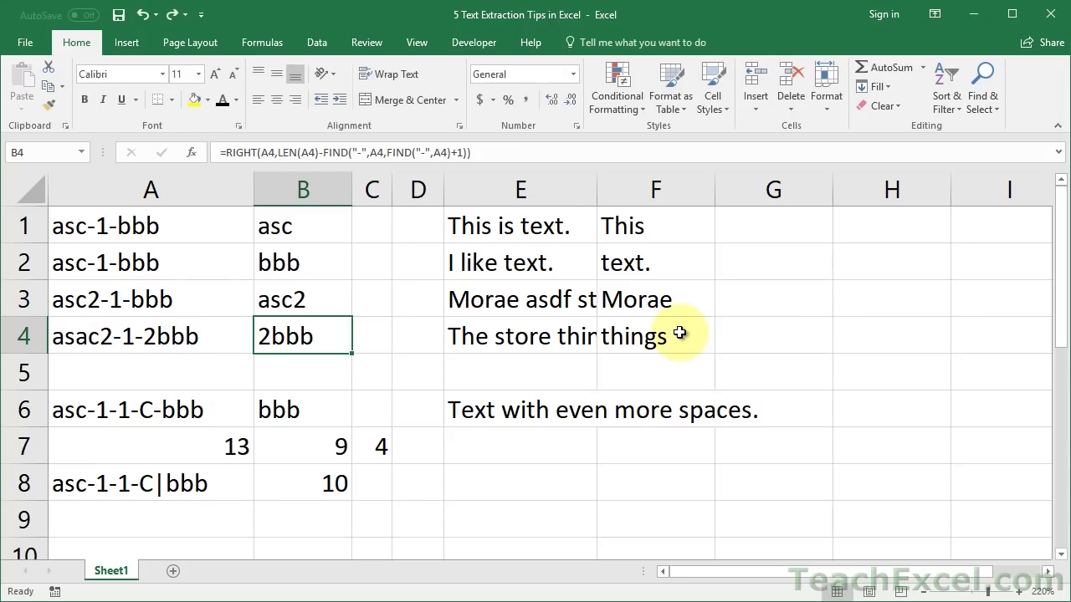
Copy the last-delimiter extraction formula from cell B6 to cell F6
left_click(305, 414)
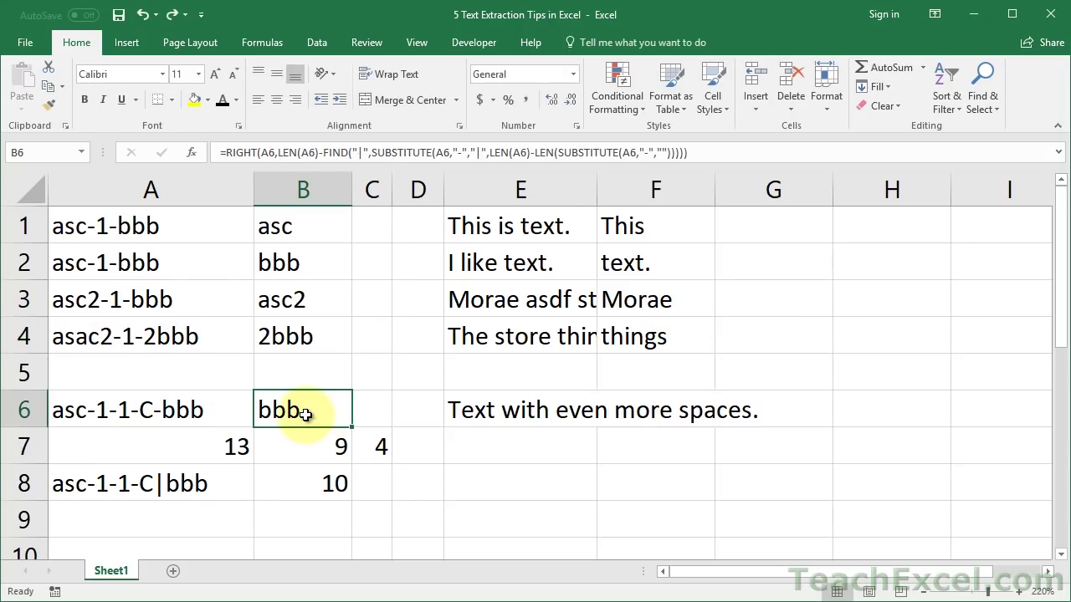
key("ctrl+c")
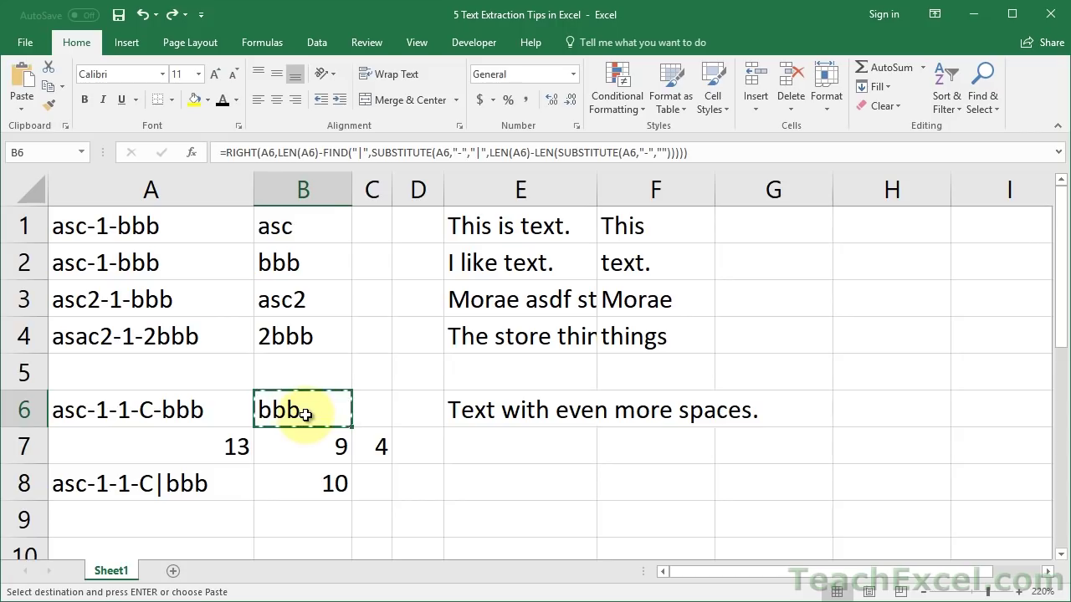
left_click(670, 409)
key("ctrl+v")
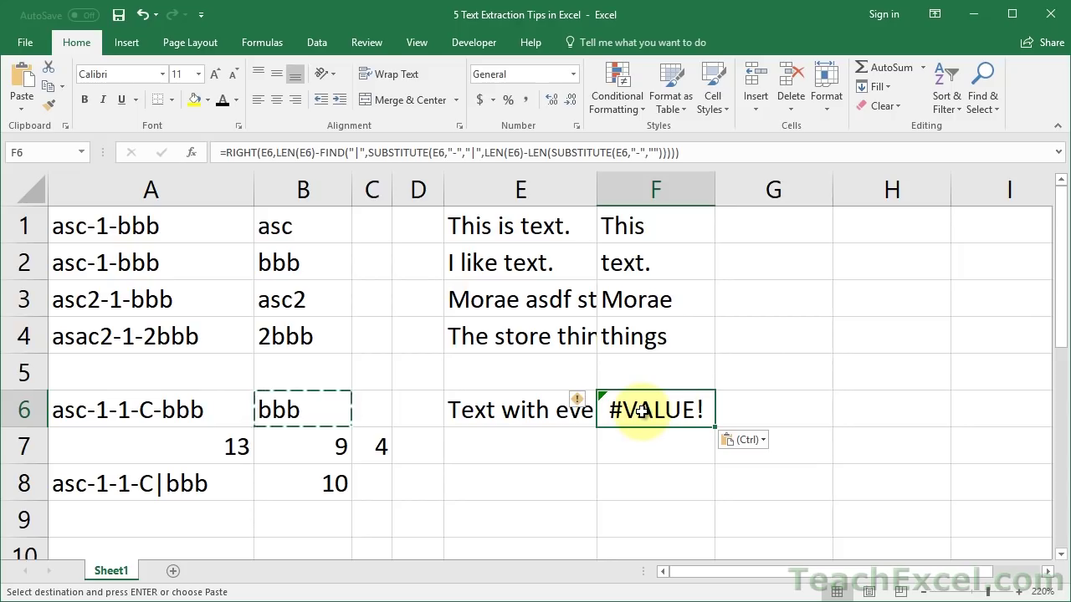
key("Escape")
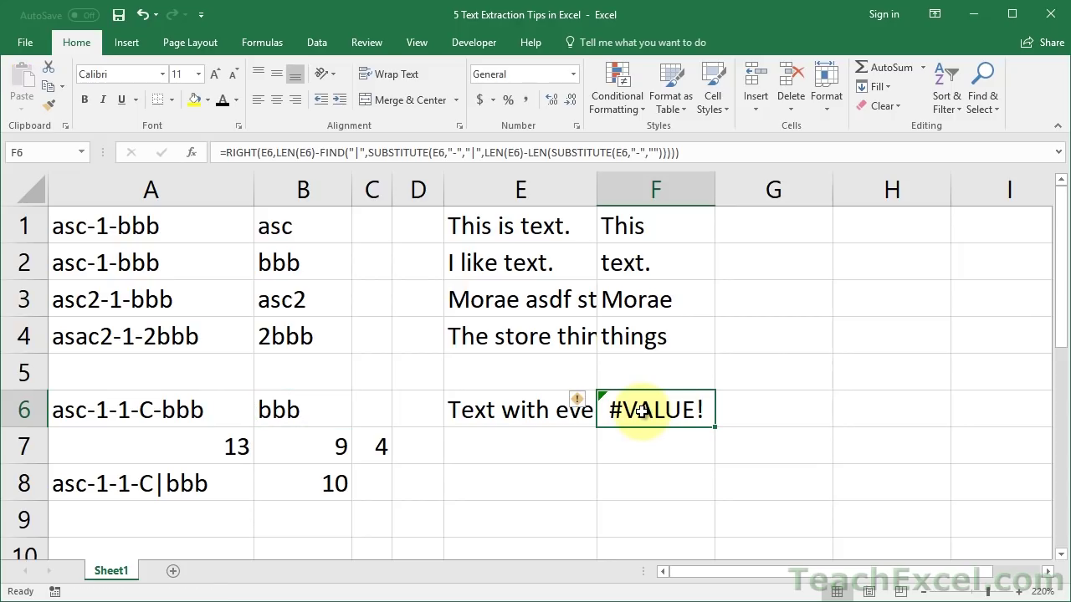
Wrap the formula in cell F6 in IFERROR so that it returns an empty string ("") on error
double_click(641, 410)
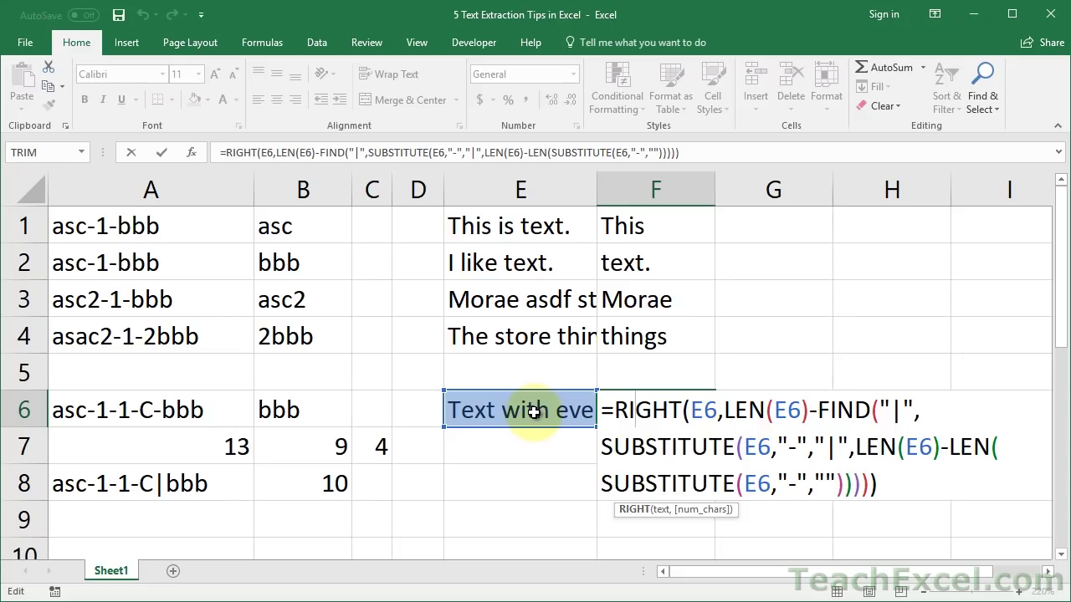
left_click(613, 409)
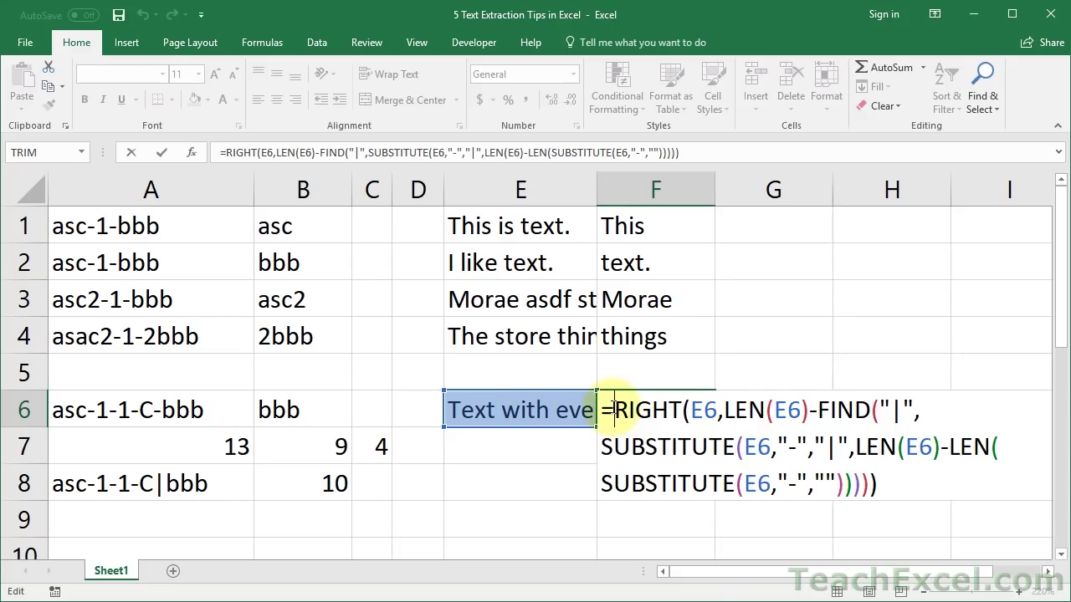
type("iferror")
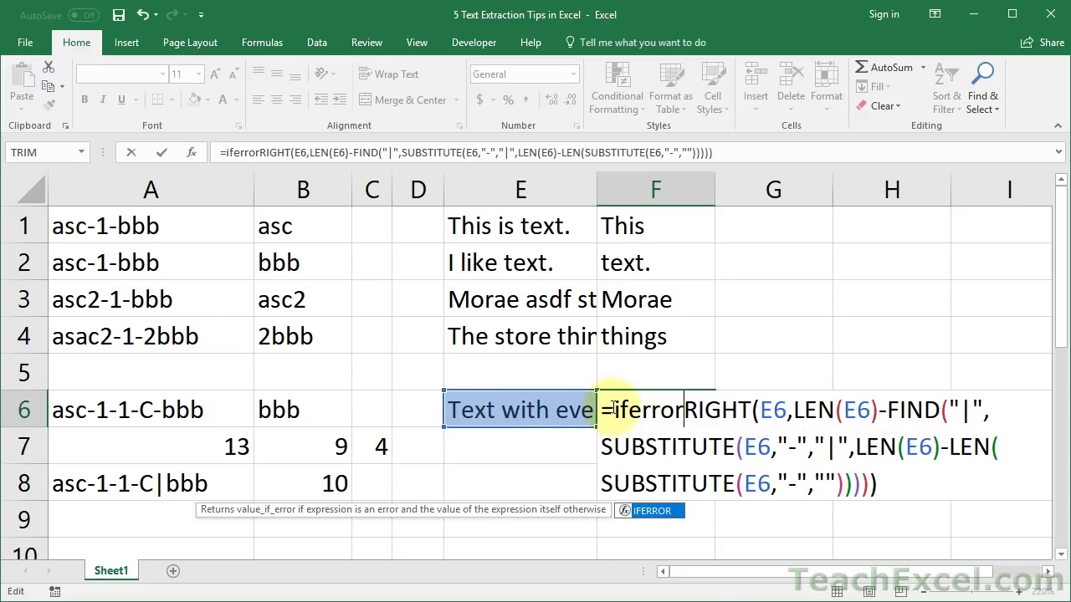
type("(")
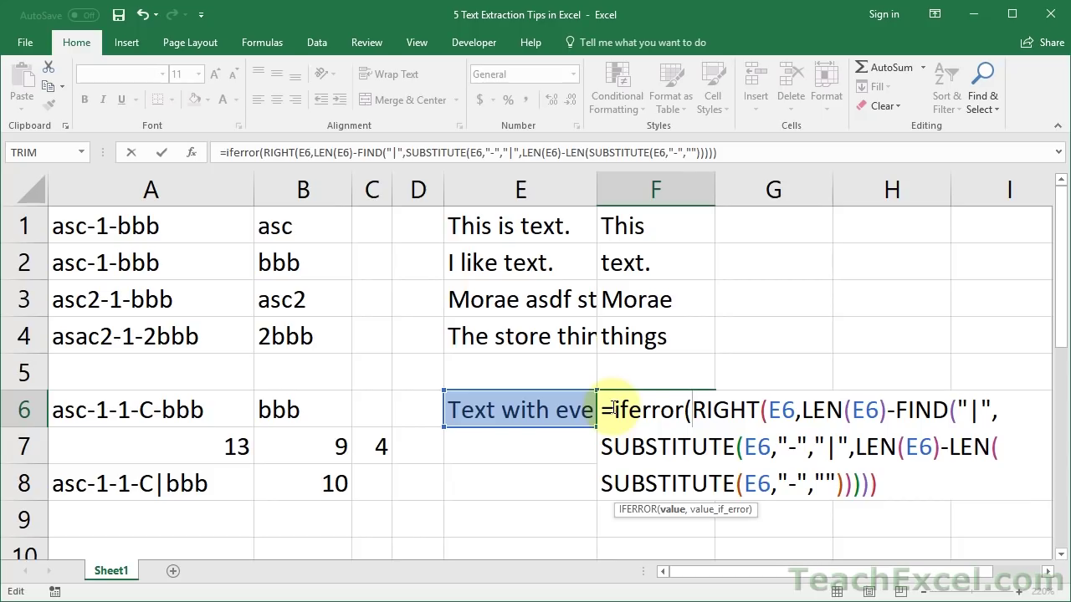
left_click(889, 478)
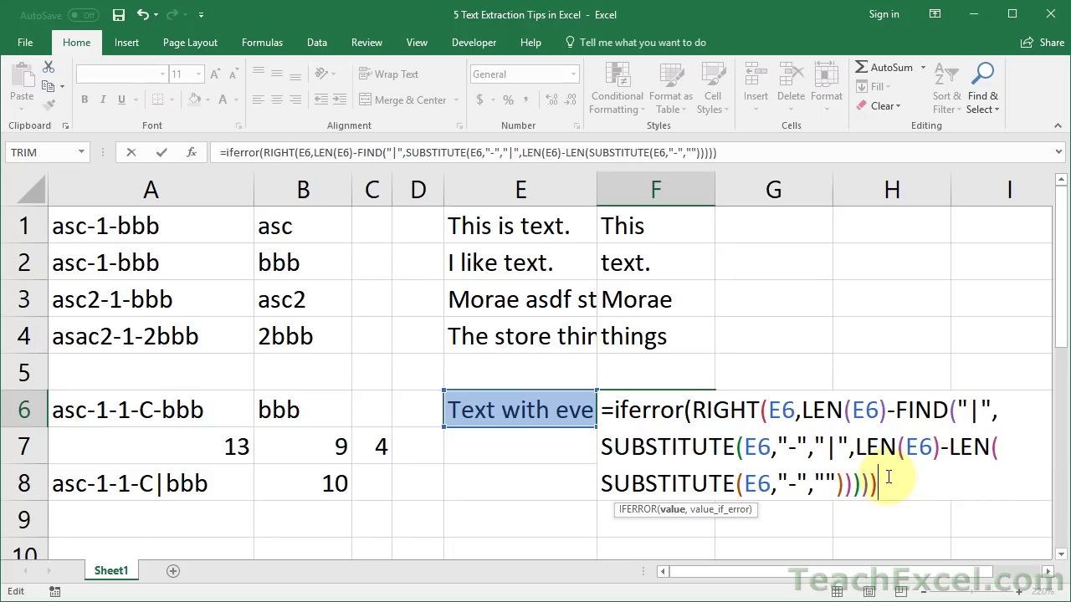
type(",\"\")")
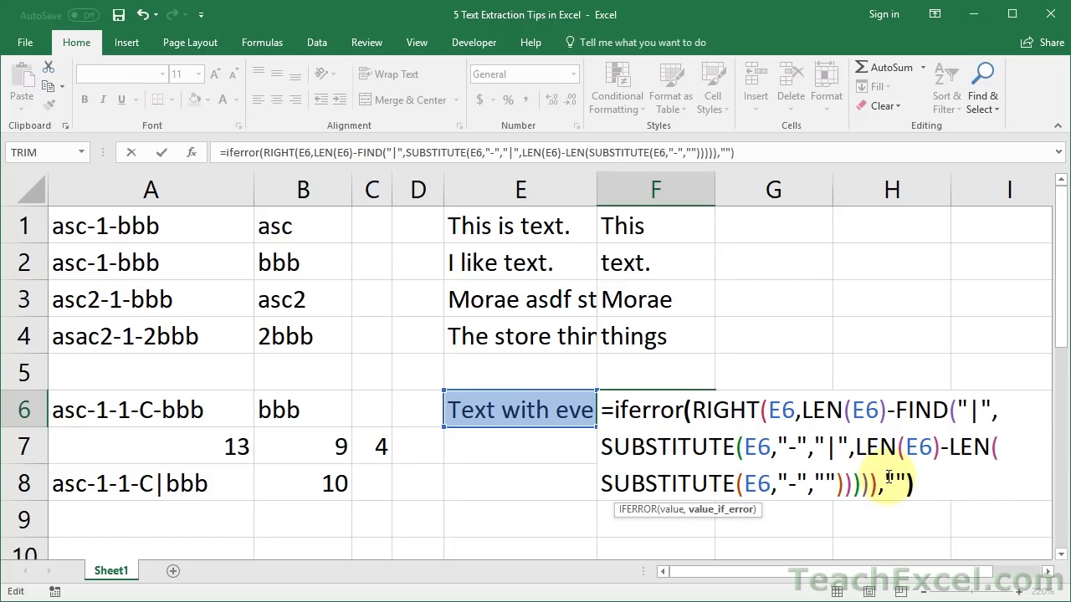
key("ctrl+Return")
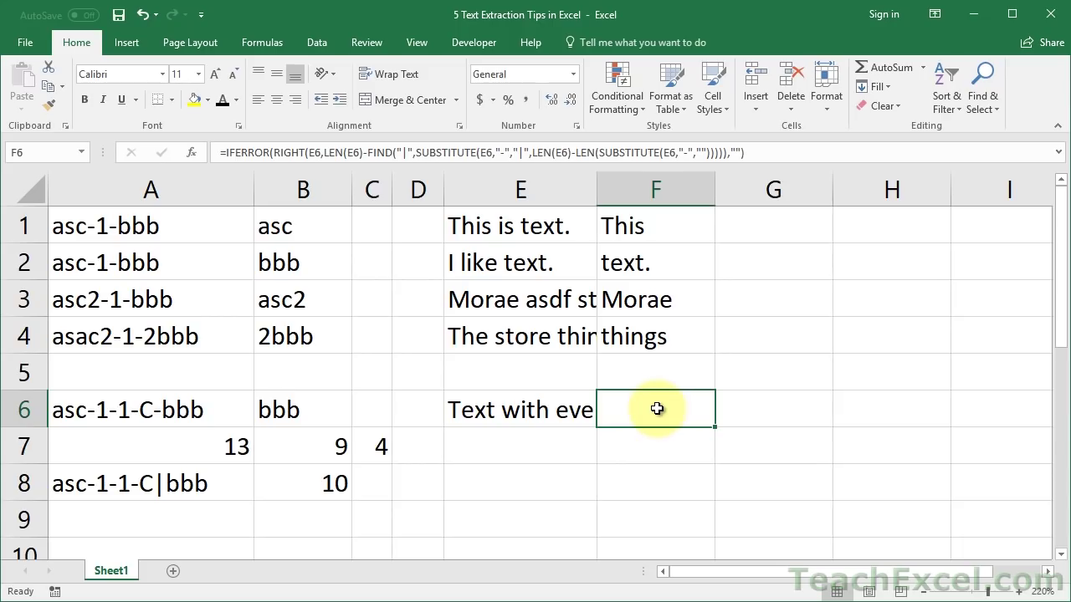
Replace the "-" delimiter with a space in both SUBSTITUTE functions of the F6 formula, and widen column E to fit its text
double_click(657, 409)
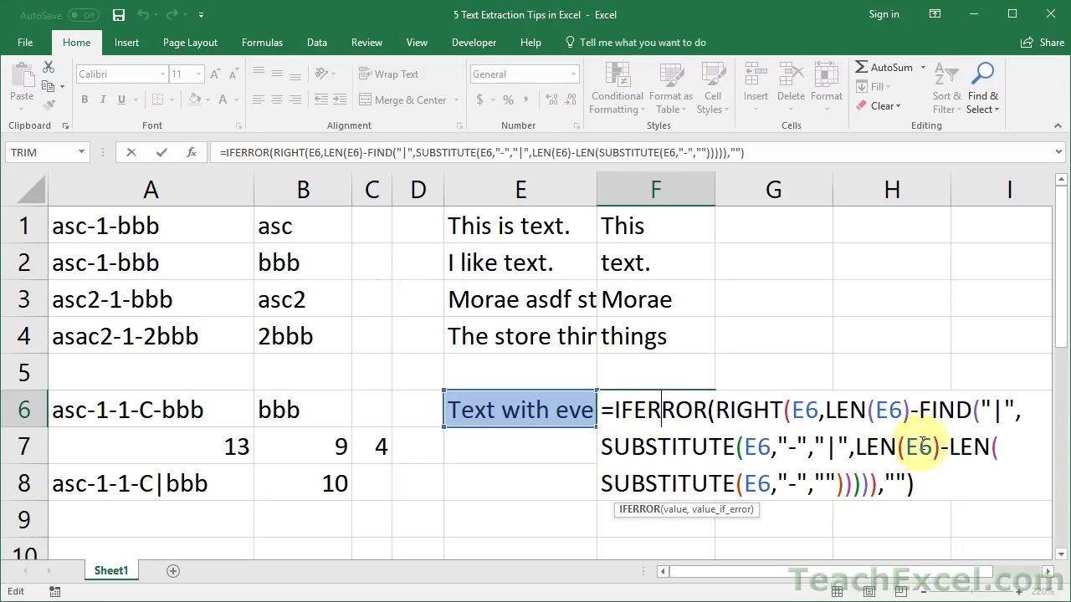
left_click_drag(785, 447, 796, 446)
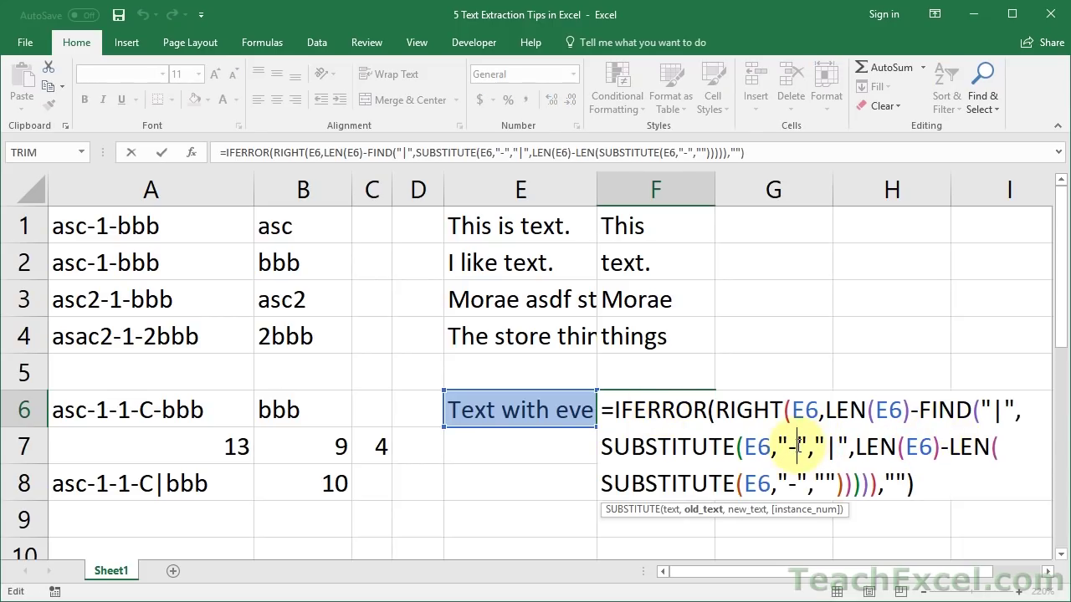
key("Down")
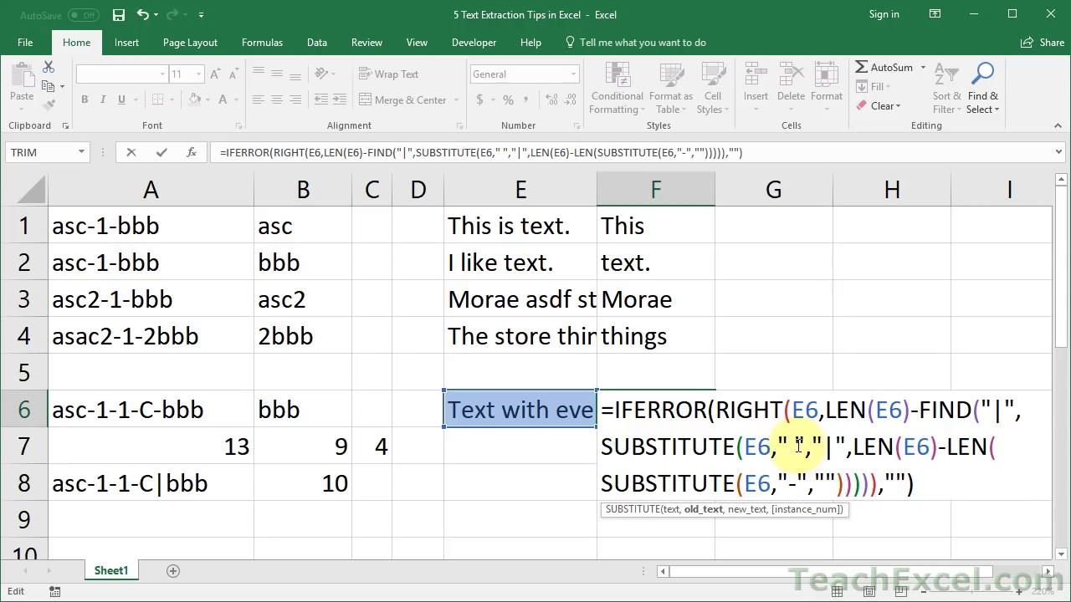
key("BackSpace")
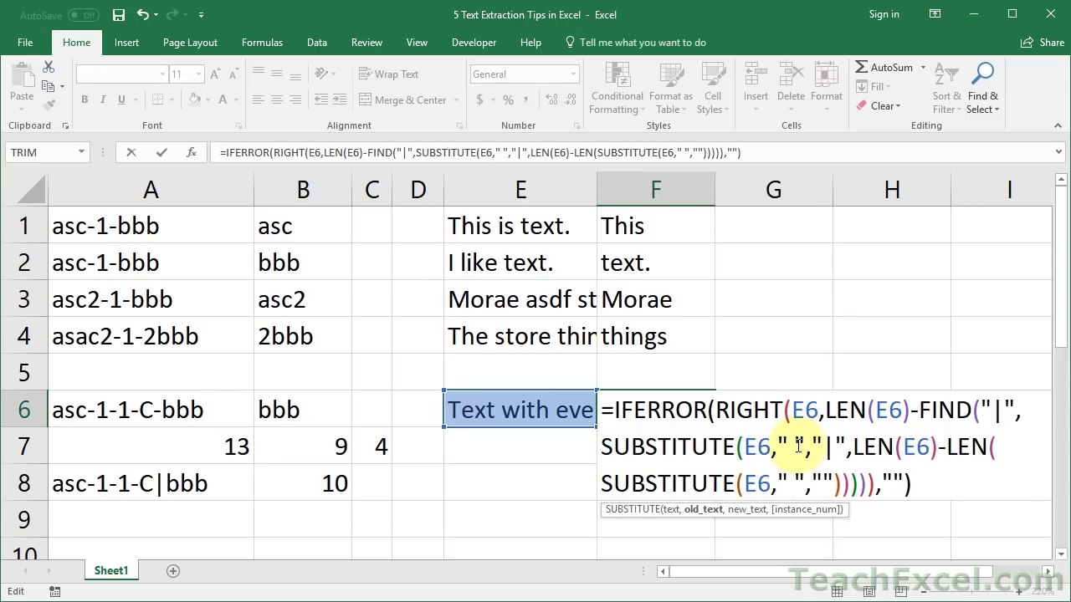
key("ctrl+Return")
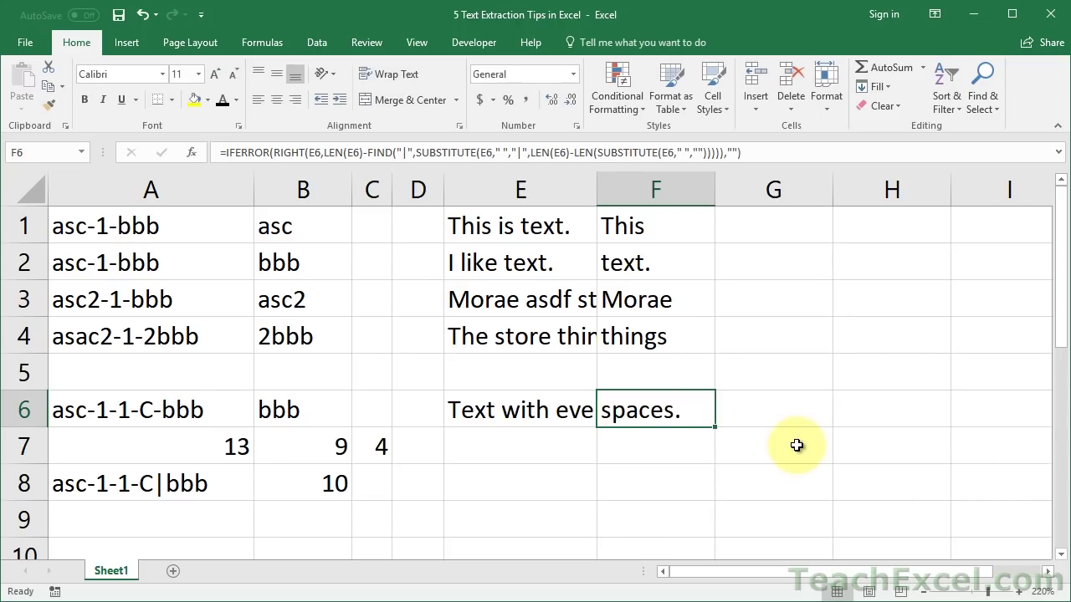
left_click_drag(598, 191, 776, 207)
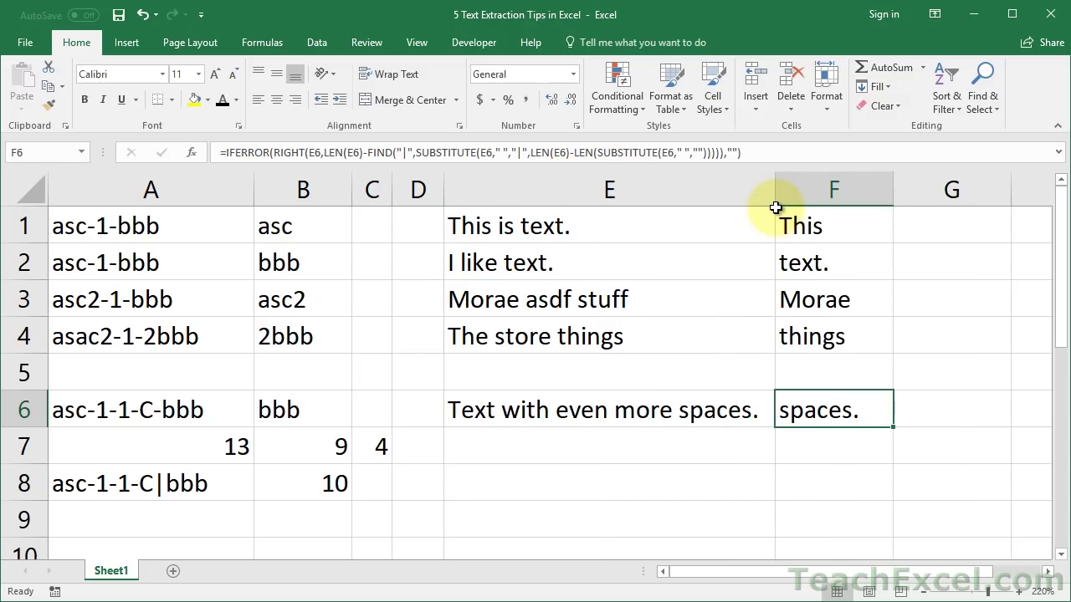
Test the F6 formula by changing cell E6 to "Text withmore spaces.", and undo that edit
double_click(635, 408)
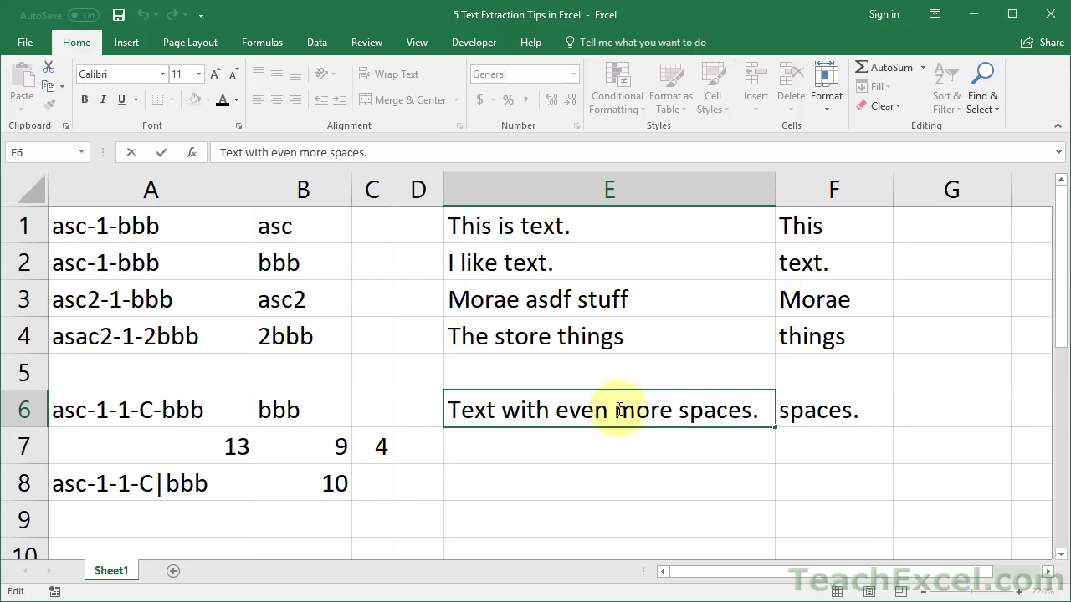
key("BackSpace")
key("BackSpace")
key("BackSpace")
key("BackSpace")
key("BackSpace")
key("BackSpace")
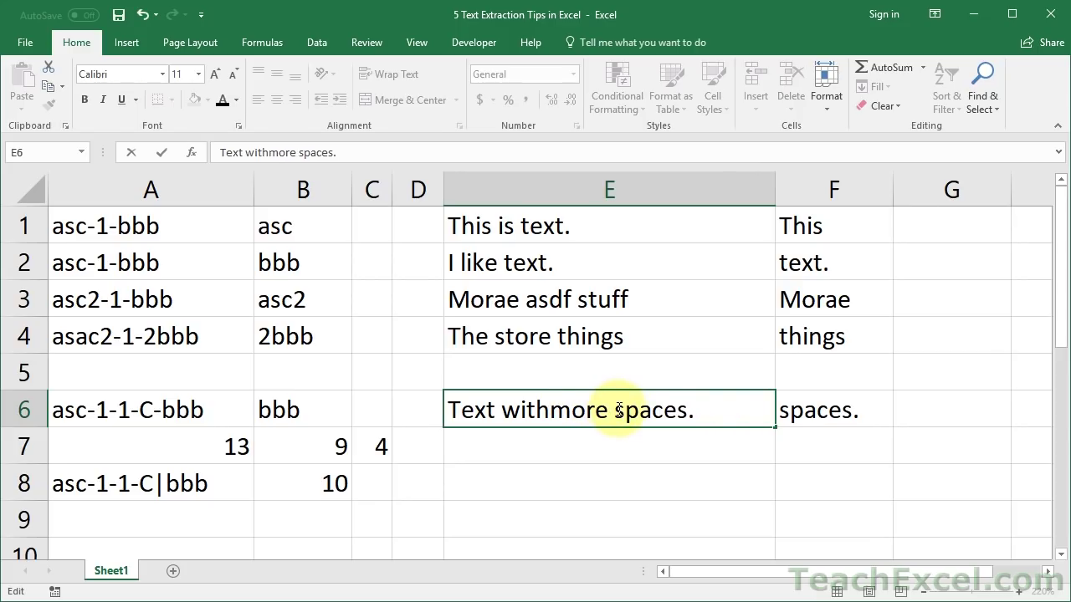
key("Return")
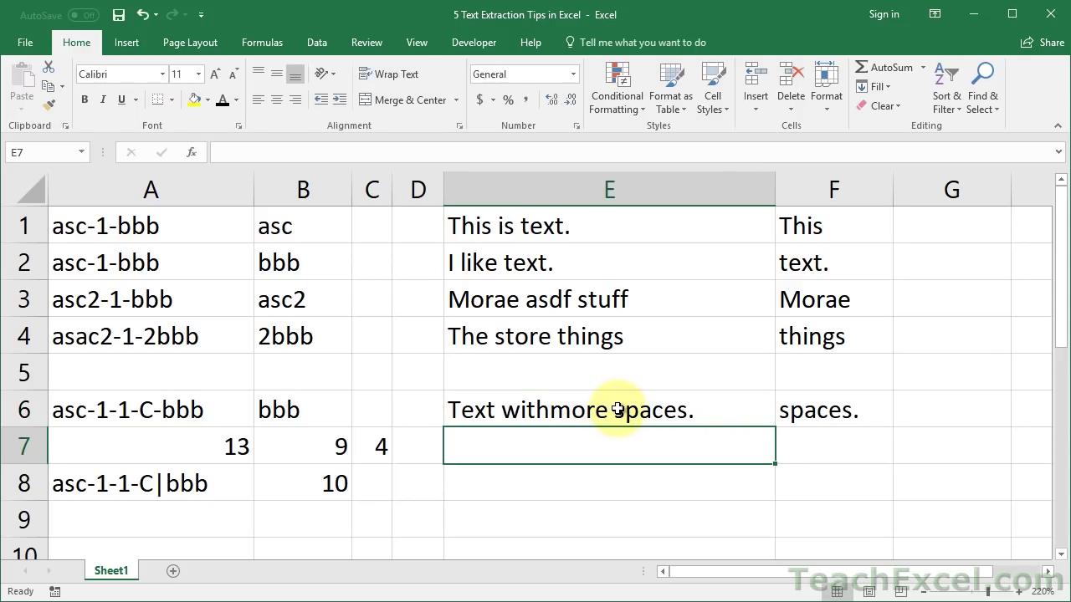
key("ctrl+z")
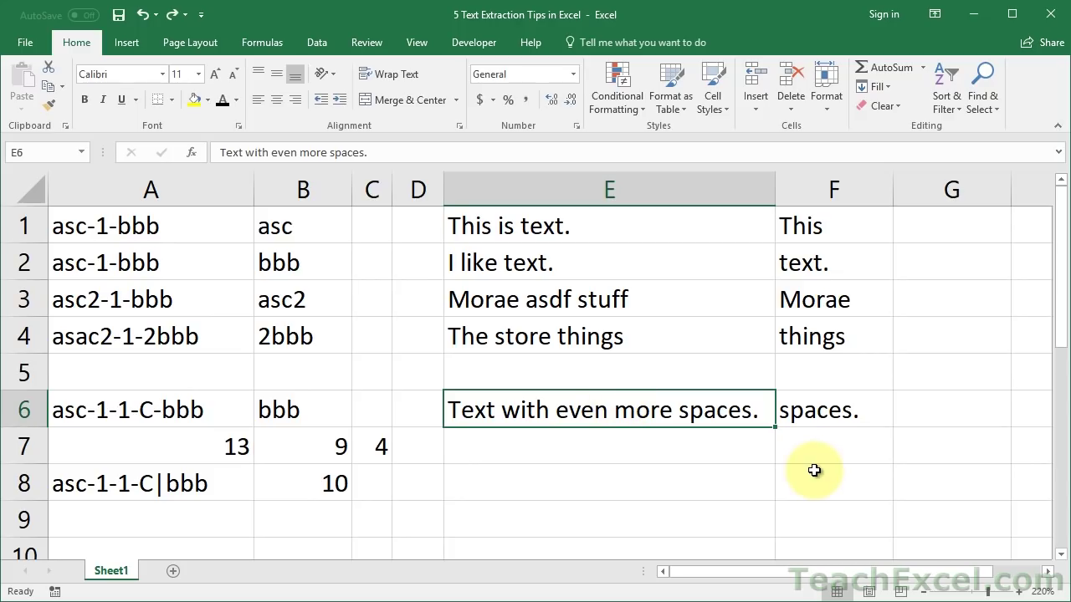
Add a trailing space to the text in cell E6 and inspect the formula in cell F6
double_click(766, 411)
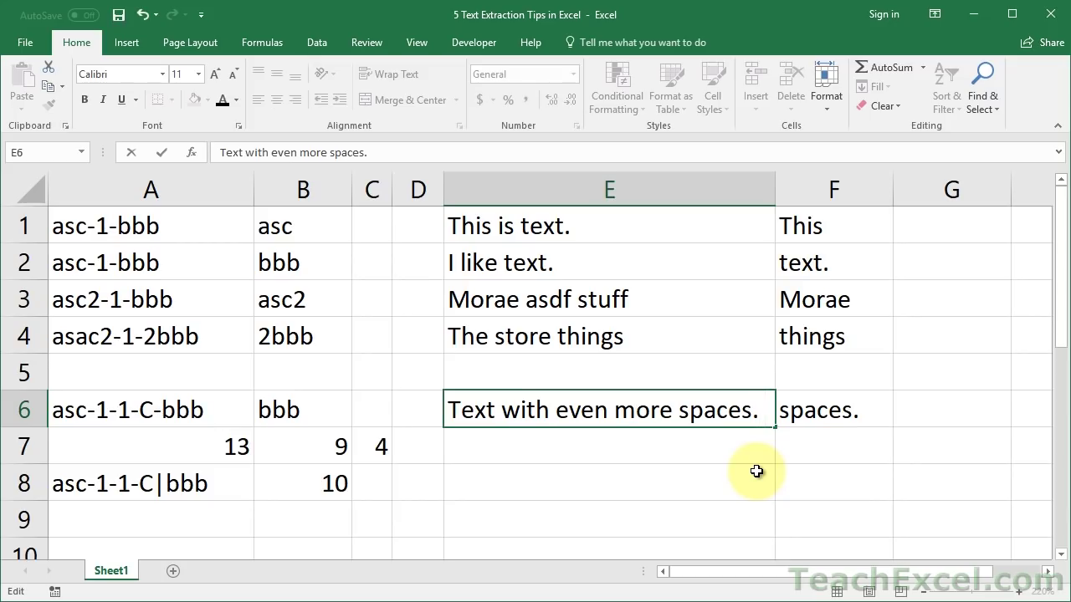
key("ctrl+Return")
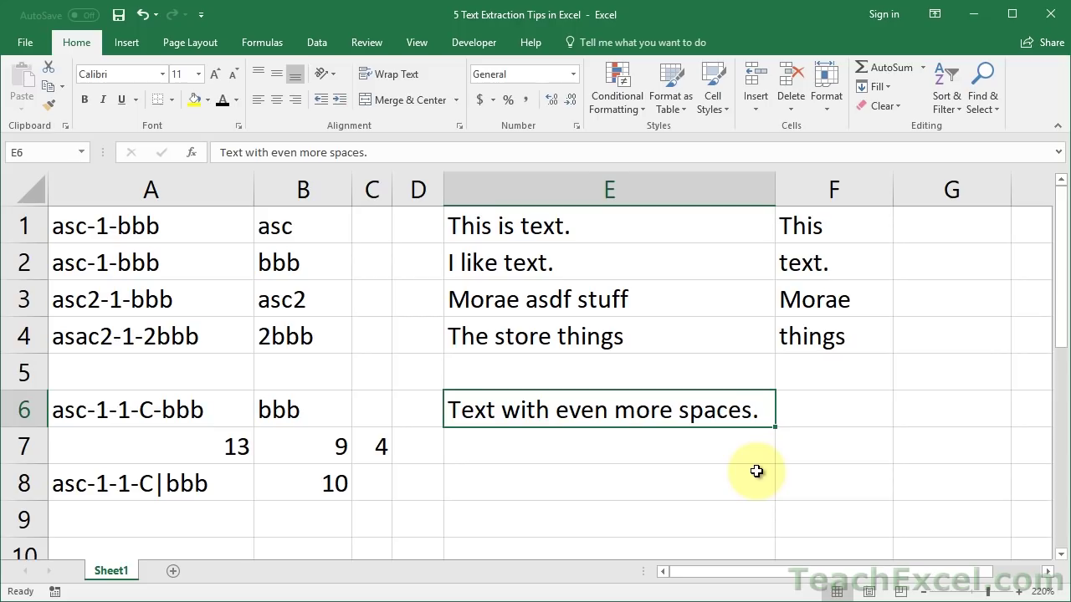
double_click(803, 409)
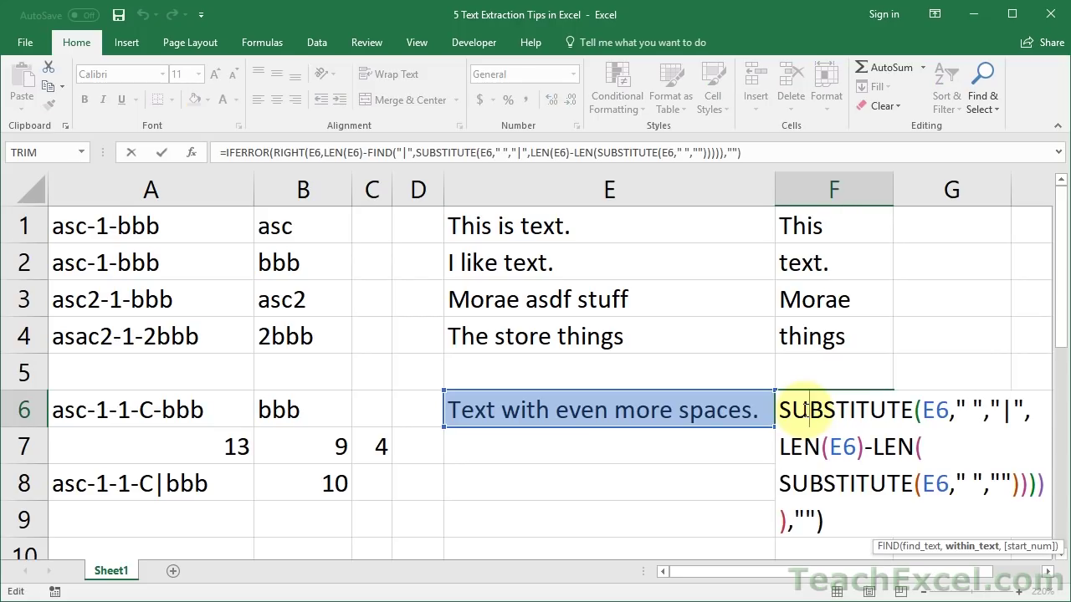
key("Escape")
Wrap the E6 reference in TRIM inside the LEN that begins the SUBSTITUTE instance number in F6, giving LEN(TRIM(E6))
left_click(1047, 572)
left_click(1048, 572)
left_click(1048, 573)
left_click(1048, 572)
double_click(459, 409)
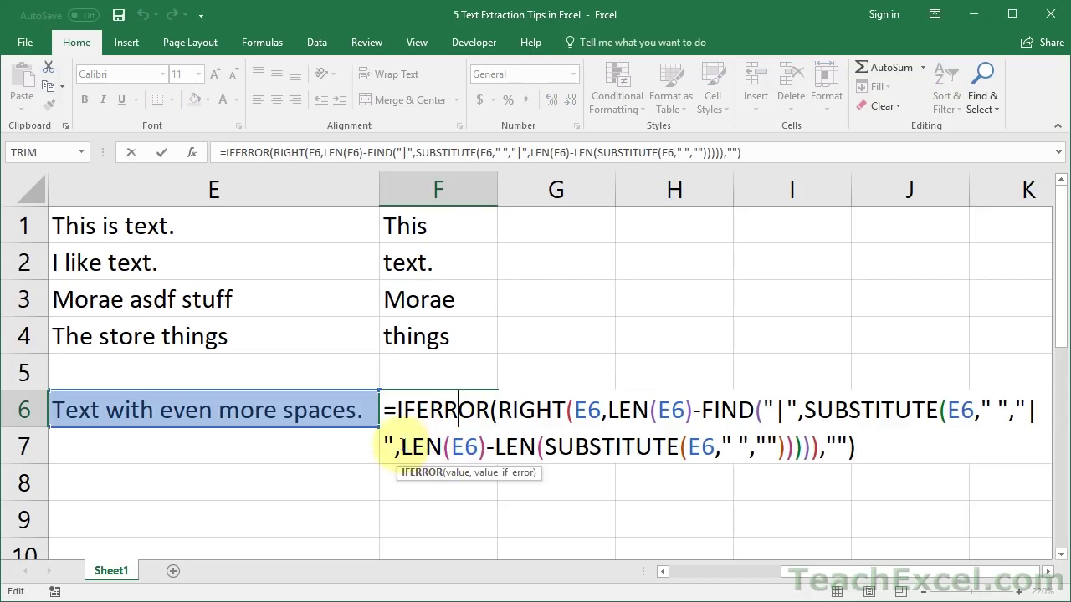
left_click(459, 449)
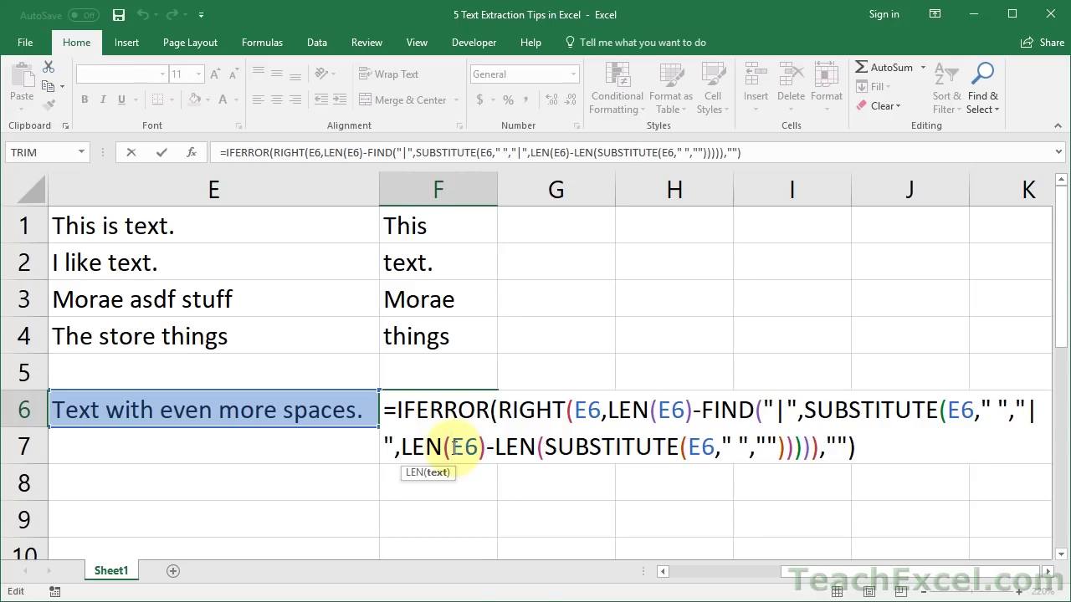
type("trim(")
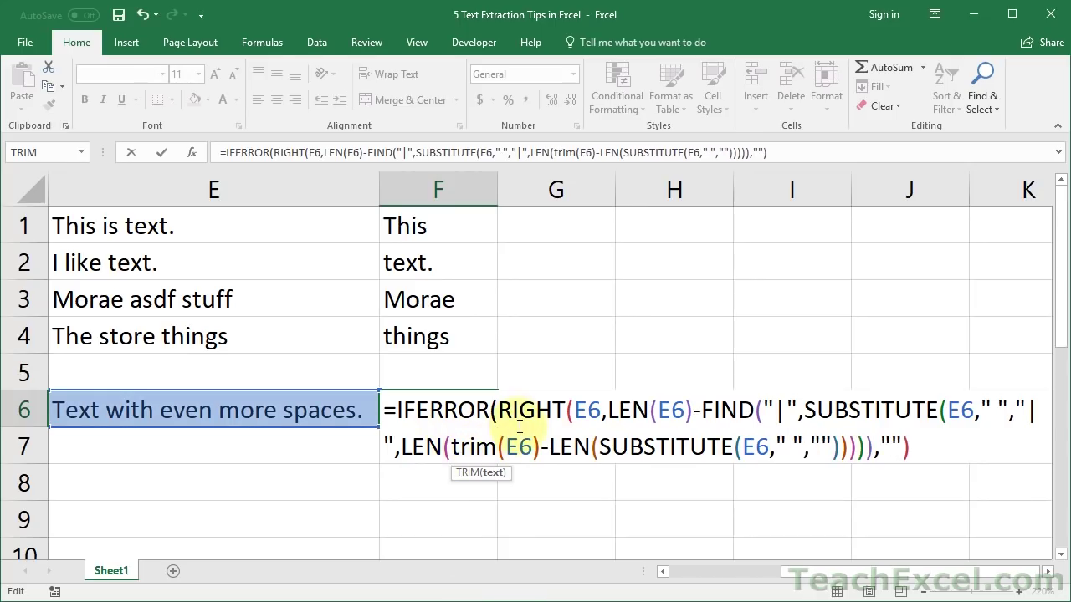
left_click(534, 447)
type(")")
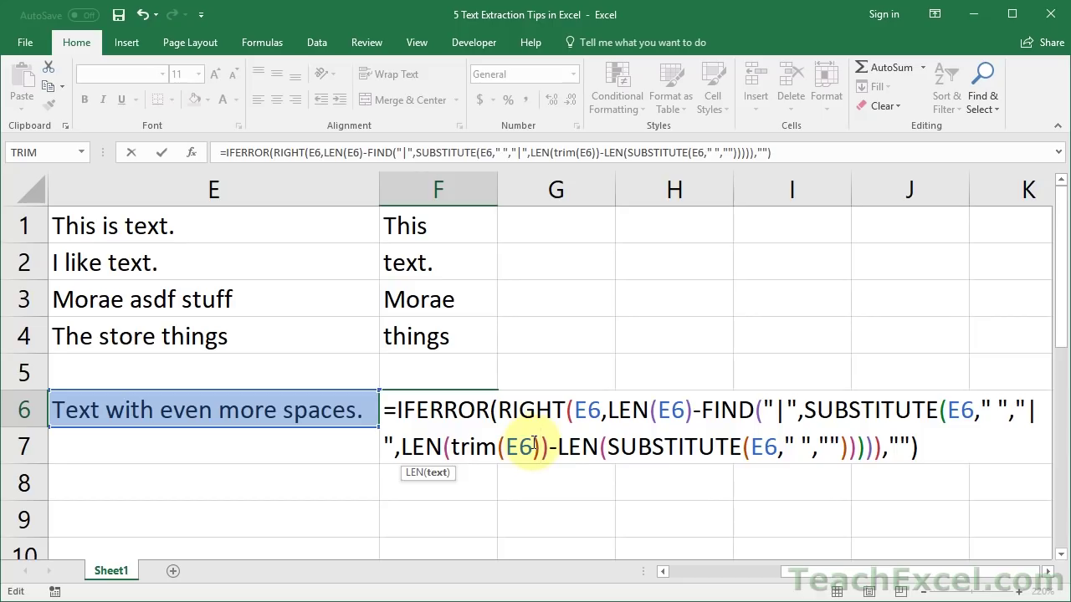
key("ctrl+Return")
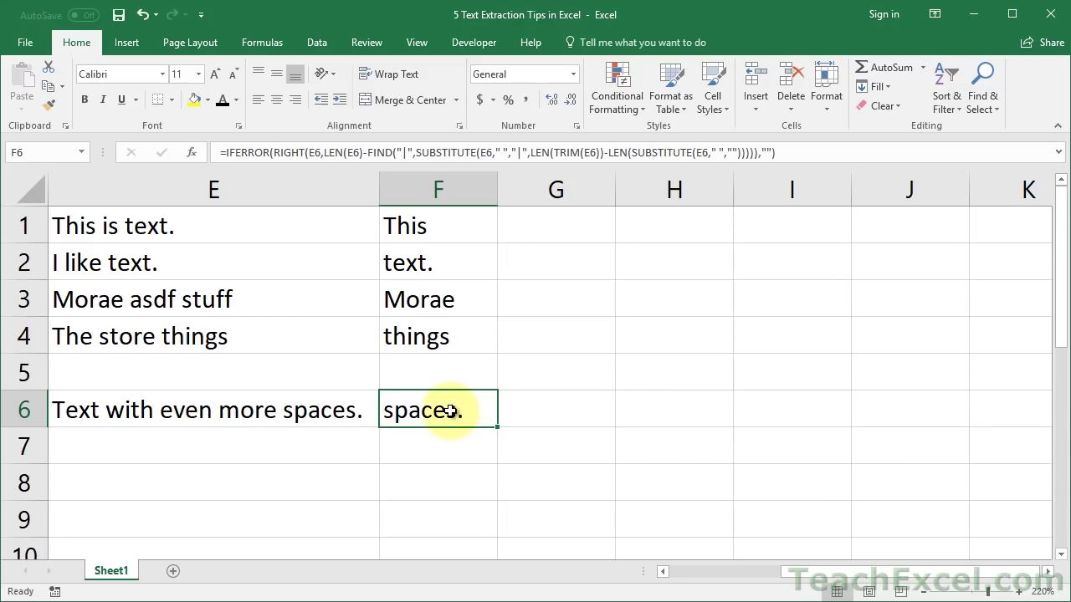
Review the TRIM function in the F6 formula and open the formula in cell B6 for inspection
double_click(489, 412)
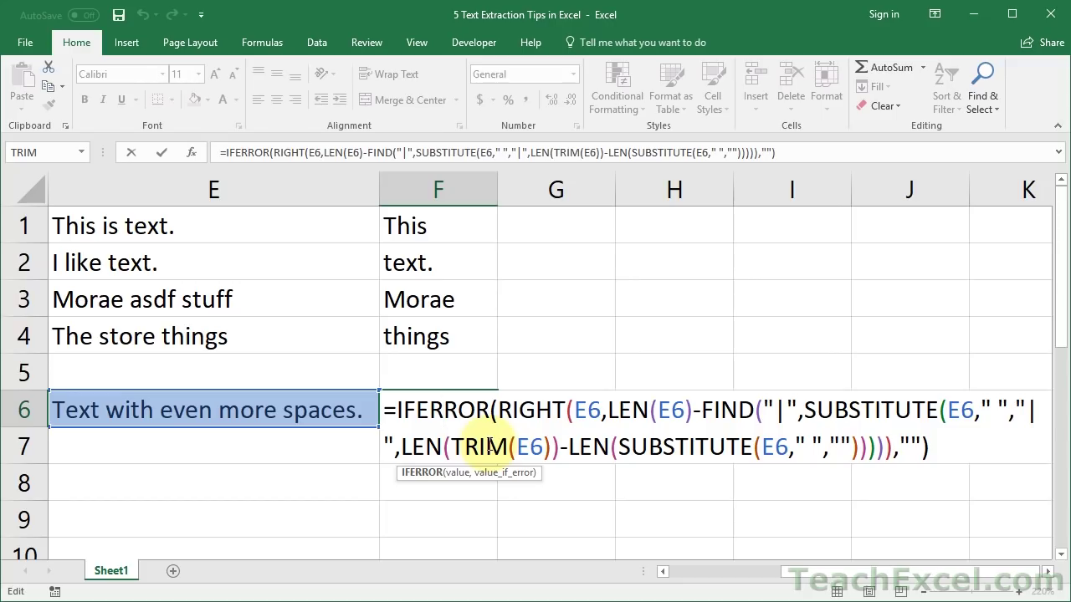
key("Escape")
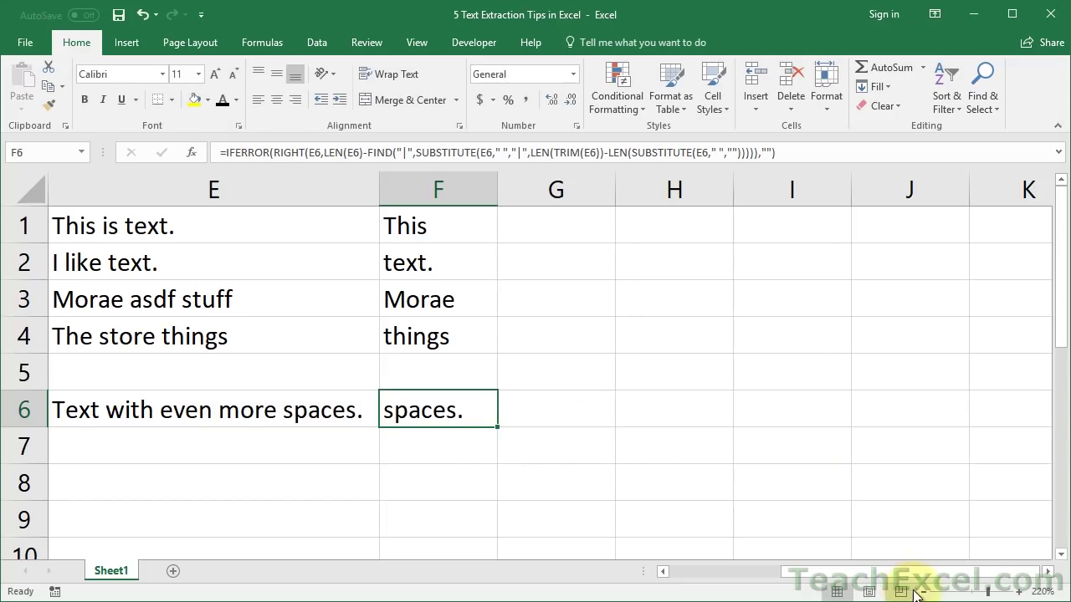
left_click(662, 571)
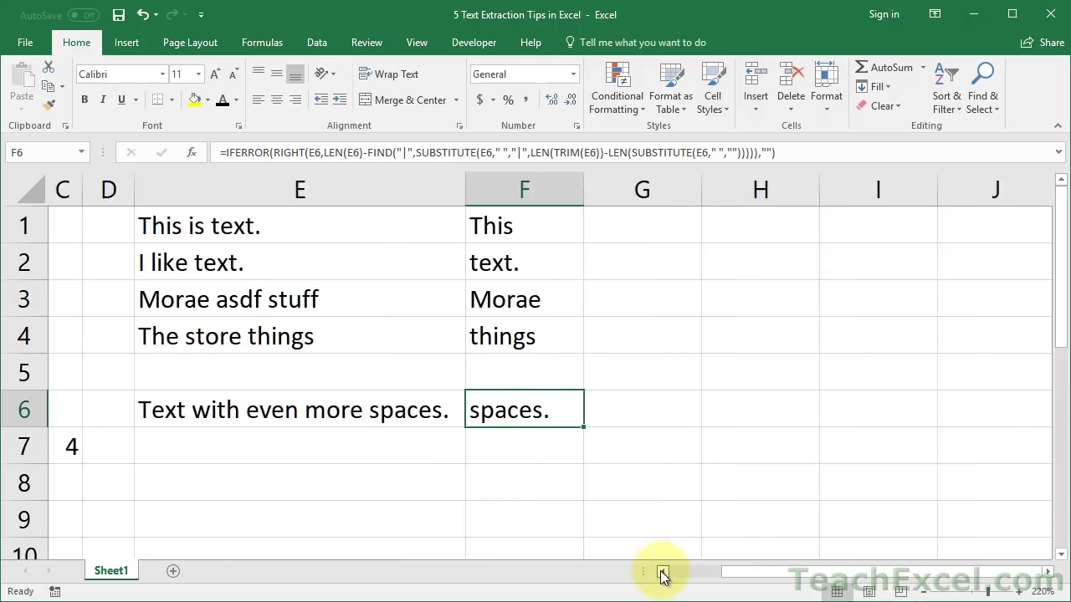
double_click(323, 420)
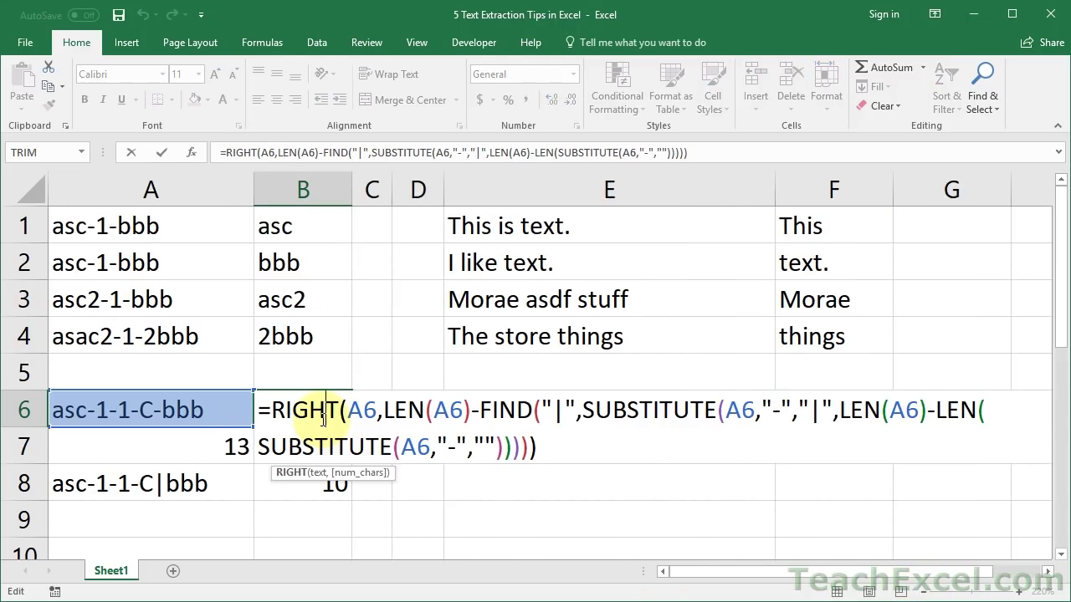